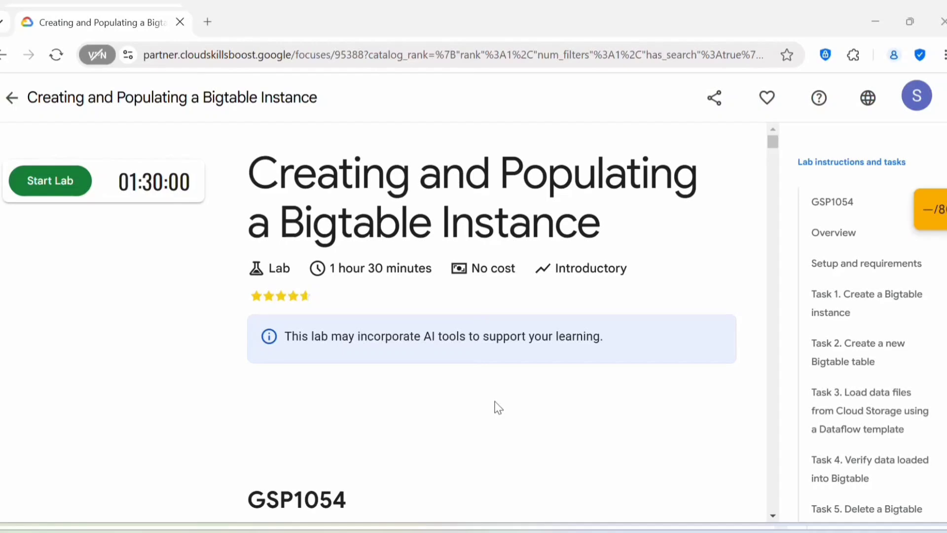
Step: Review the lab's overview and its list of objectives, and start the lab
scroll(535, 368, "down", 10)
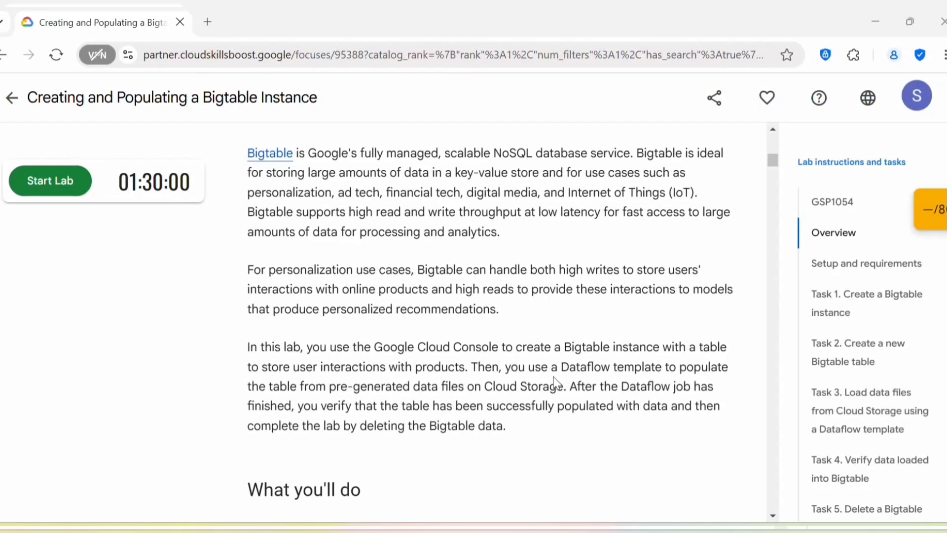
scroll(554, 381, "down", 7)
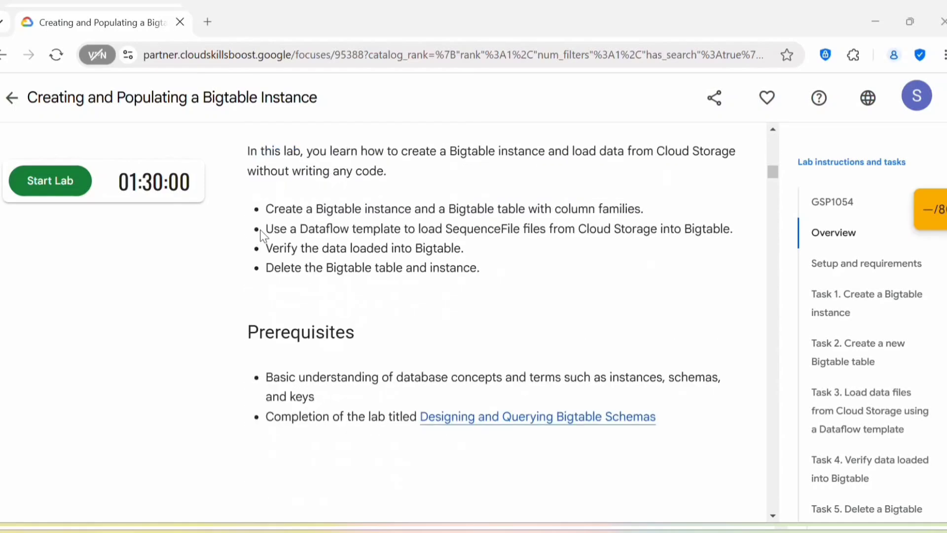
left_click_drag(266, 208, 492, 277)
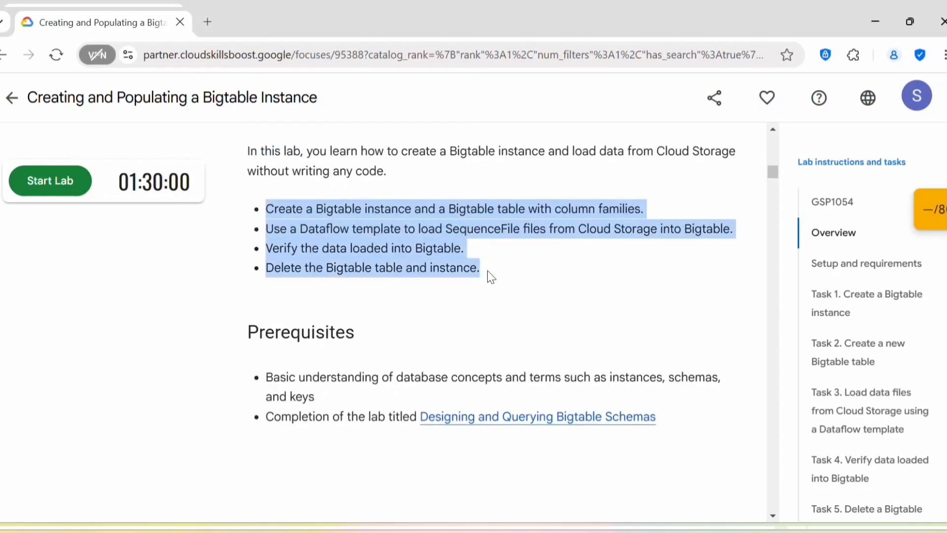
left_click(489, 275)
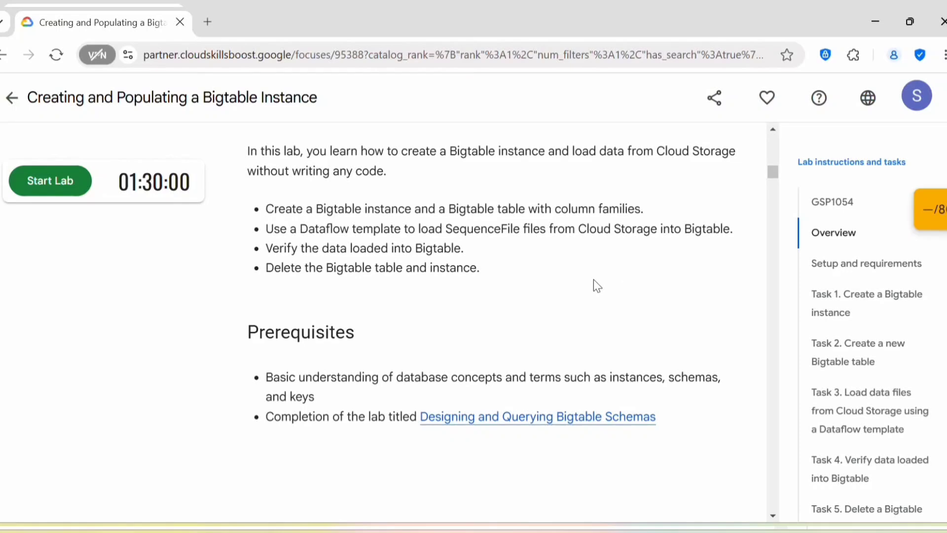
scroll(594, 280, "up", 5)
left_click(39, 181)
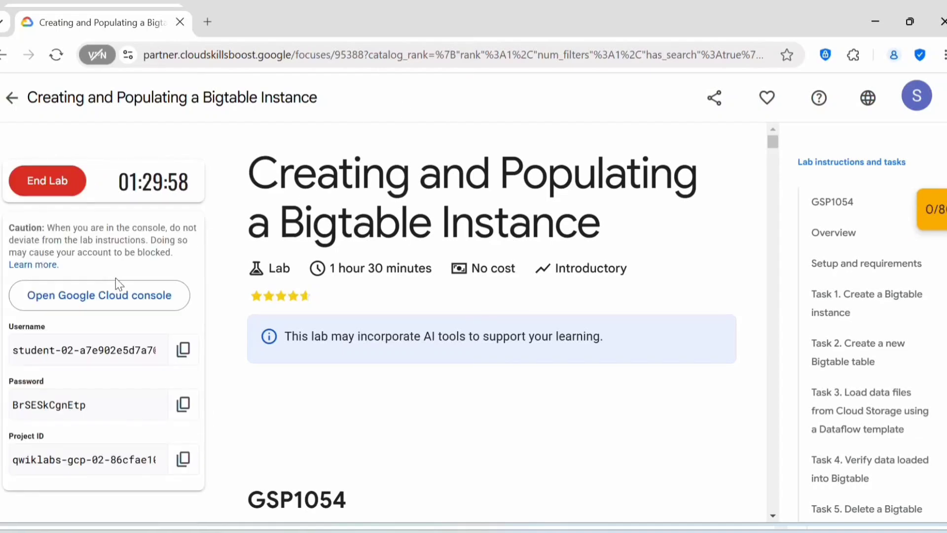
Step: Open the Google Cloud console and sign in to the lab's student account with the account password
left_click(116, 298)
left_click(182, 404)
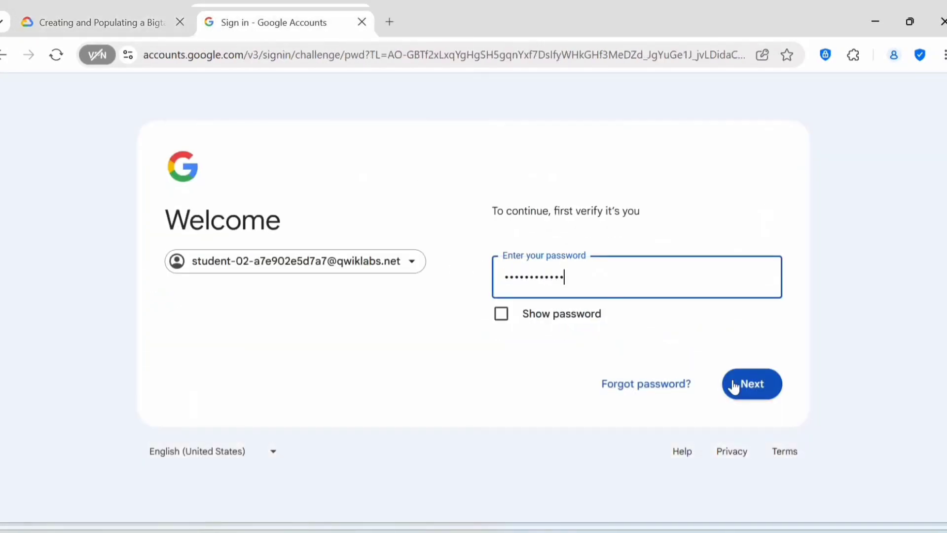
left_click(731, 385)
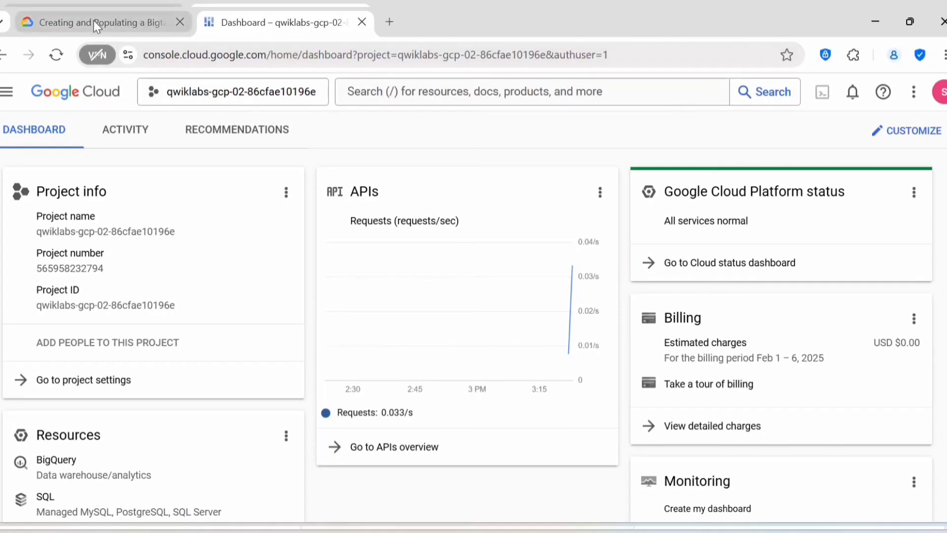
Step: Activate Cloud Shell for the project and open it in its own browser tab
left_click(821, 93)
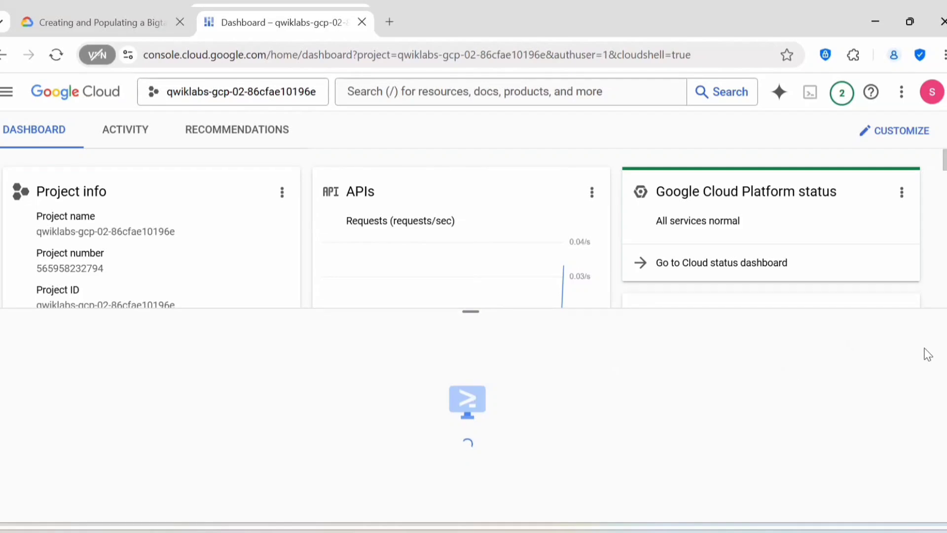
left_click(895, 327)
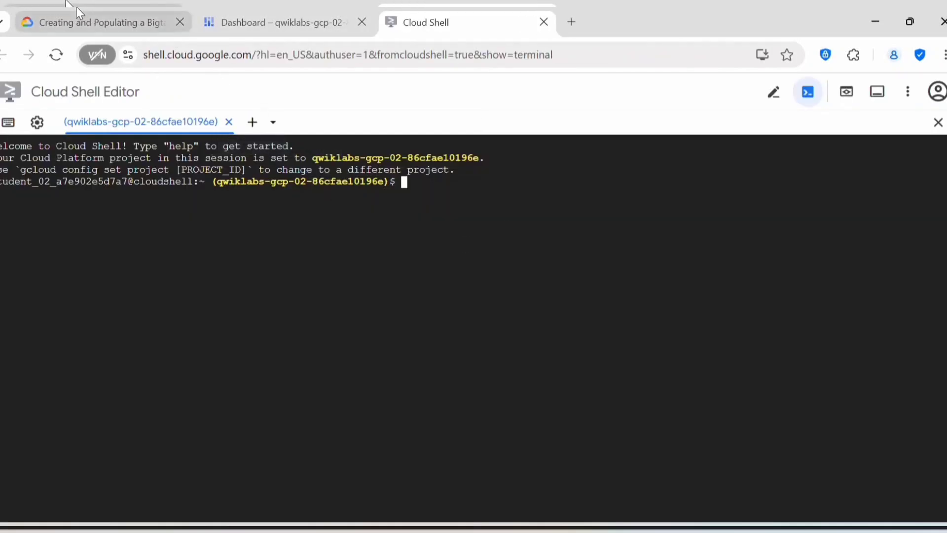
Step: Consult the lab's Dataflow API instructions and open APIs & Services in the Google Cloud console
left_click(77, 9)
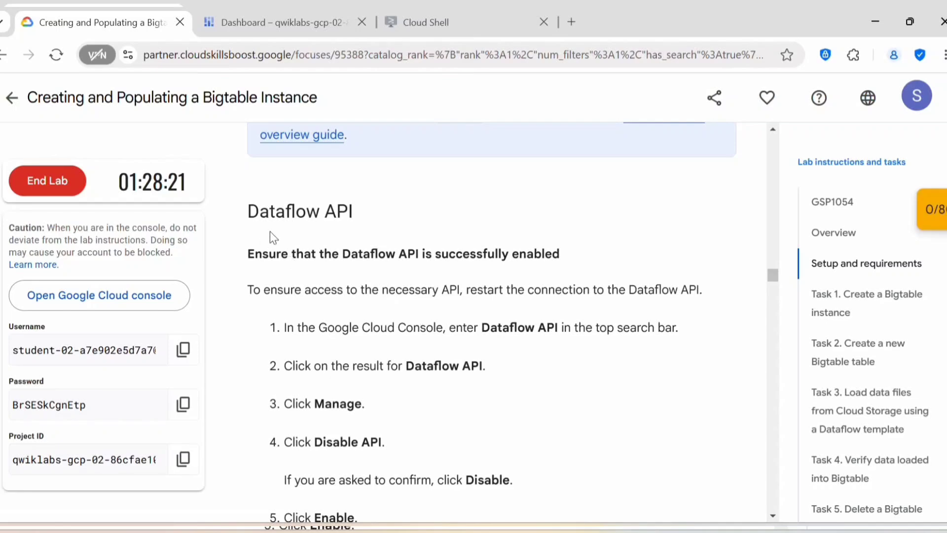
scroll(395, 247, "down", 1)
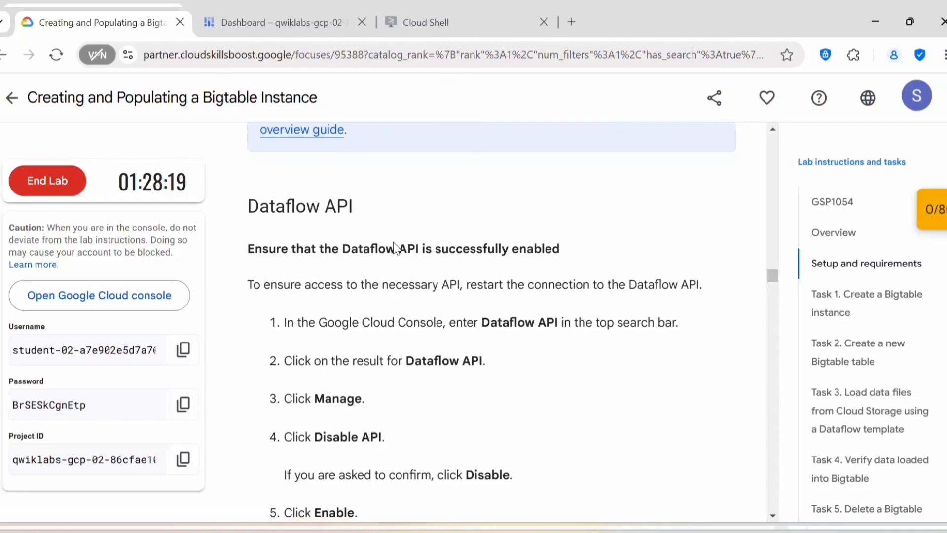
scroll(394, 245, "down", 3)
scroll(394, 242, "up", 5)
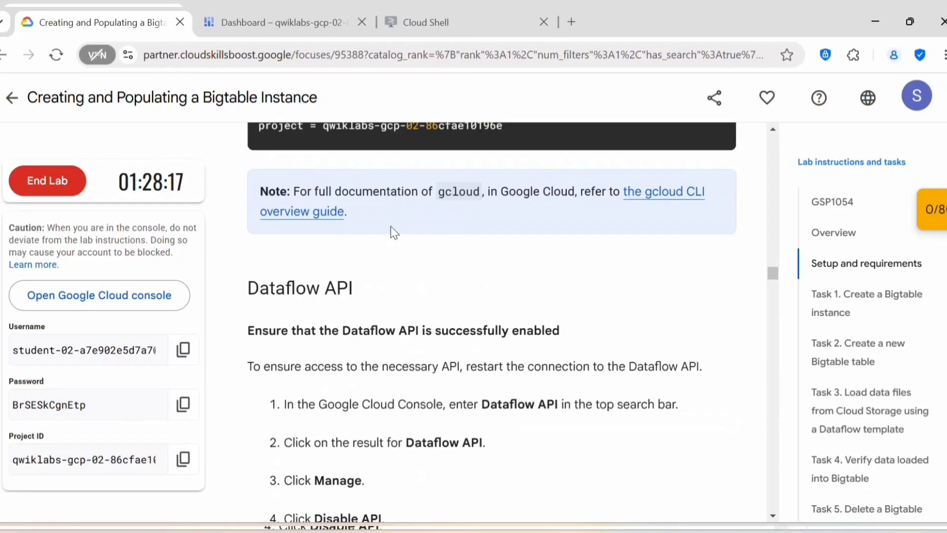
left_click(432, 20)
left_click(286, 22)
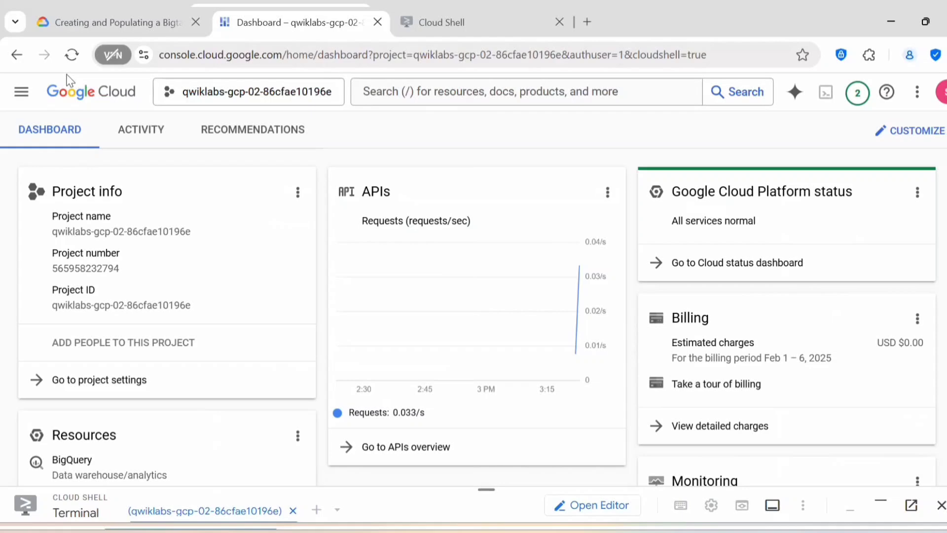
left_click(27, 103)
left_click(75, 255)
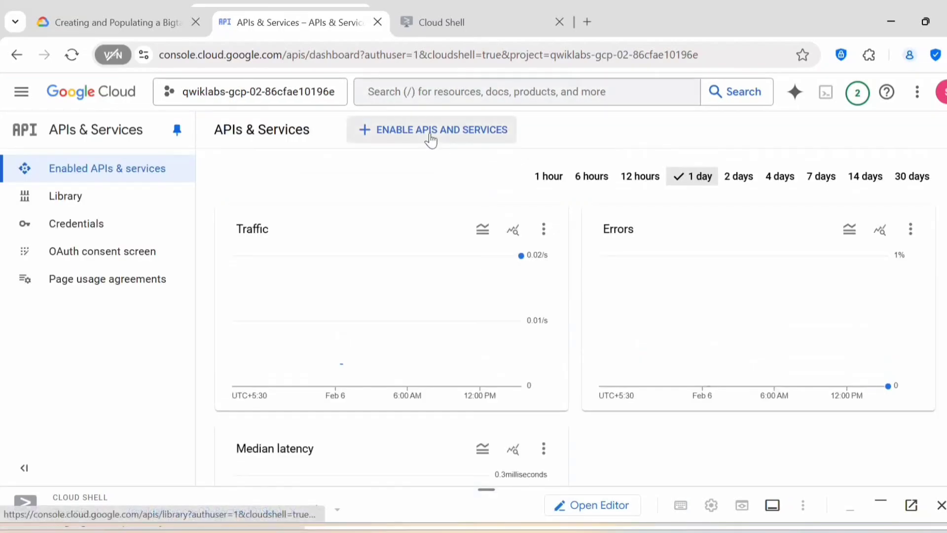
Step: Search the API Library for "dataflow api" and open the management page of the Dataflow API
left_click(431, 139)
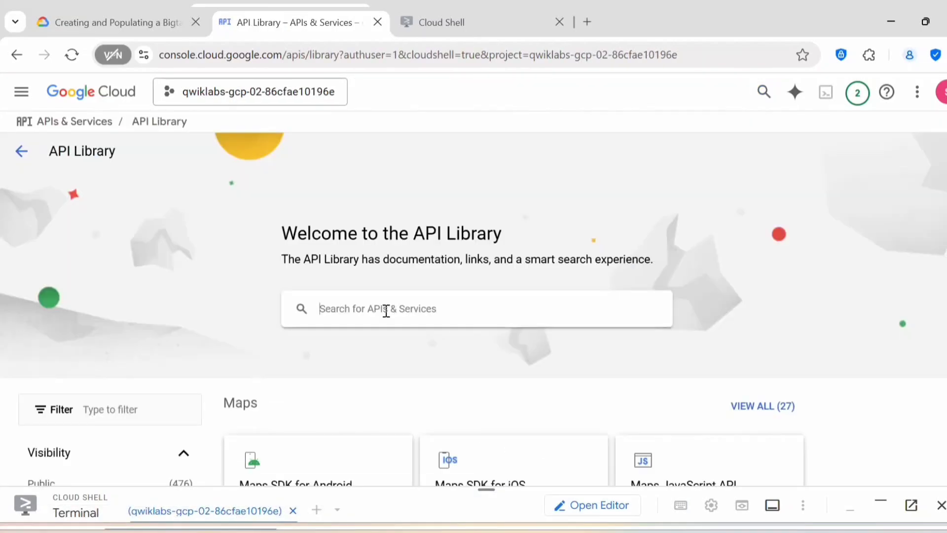
type("dataflow api")
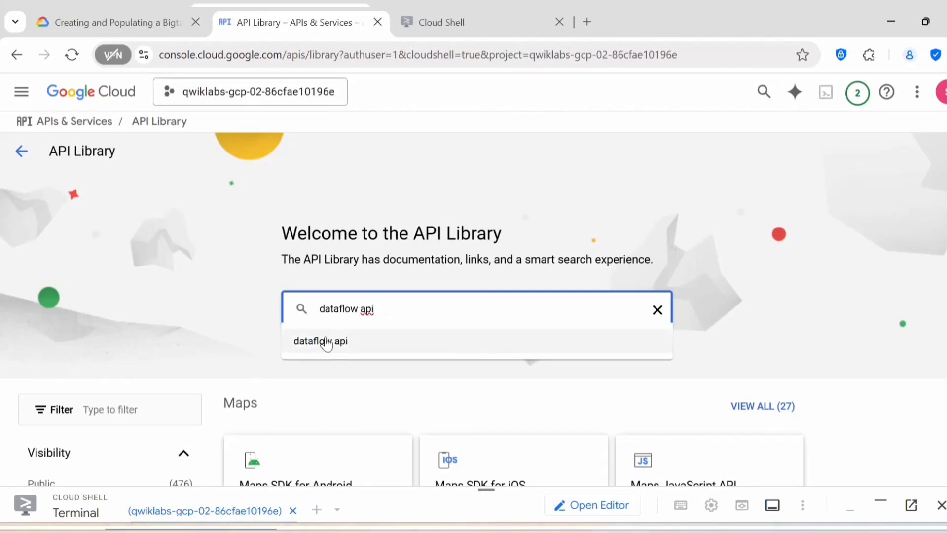
left_click(326, 342)
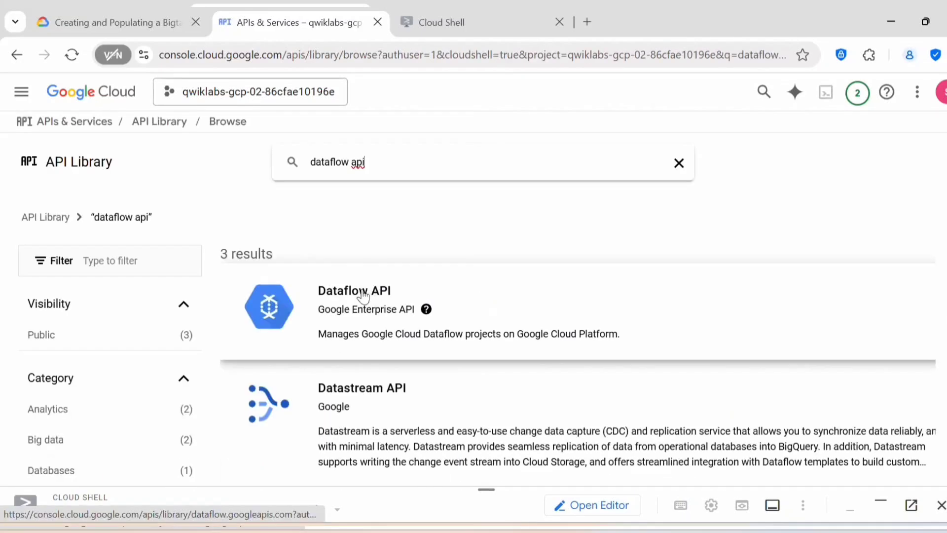
left_click(363, 295)
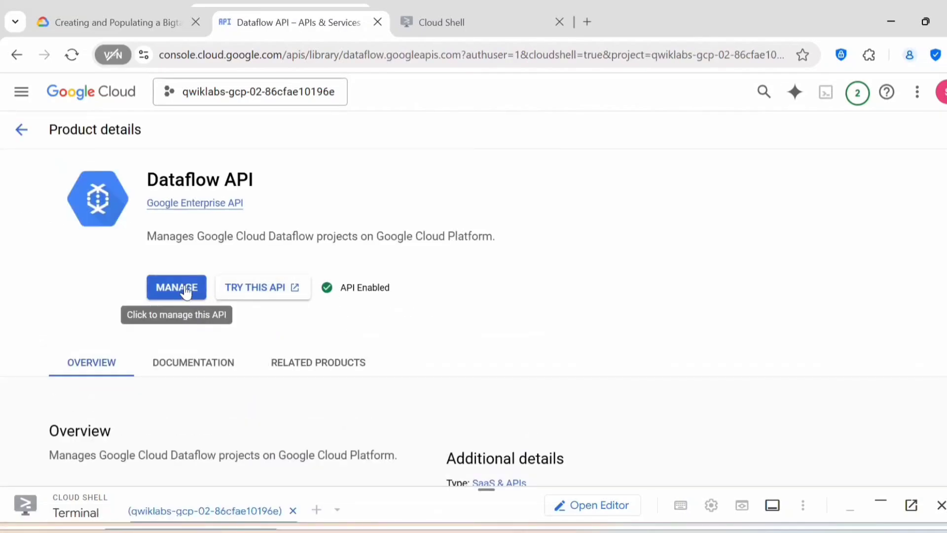
left_click(178, 291)
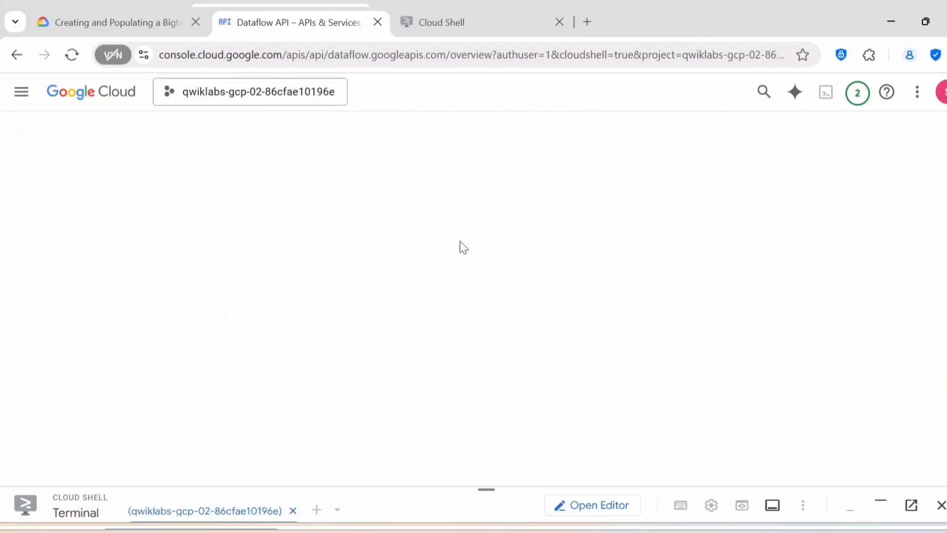
Step: Disable the Dataflow API as the lab instructs, confirm it, and enable the API again
key("ctrl+1")
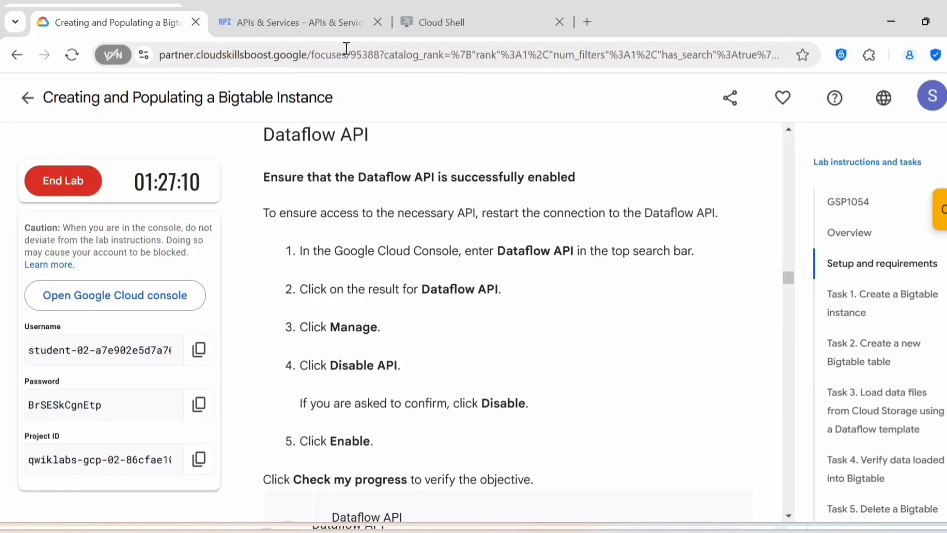
left_click(307, 21)
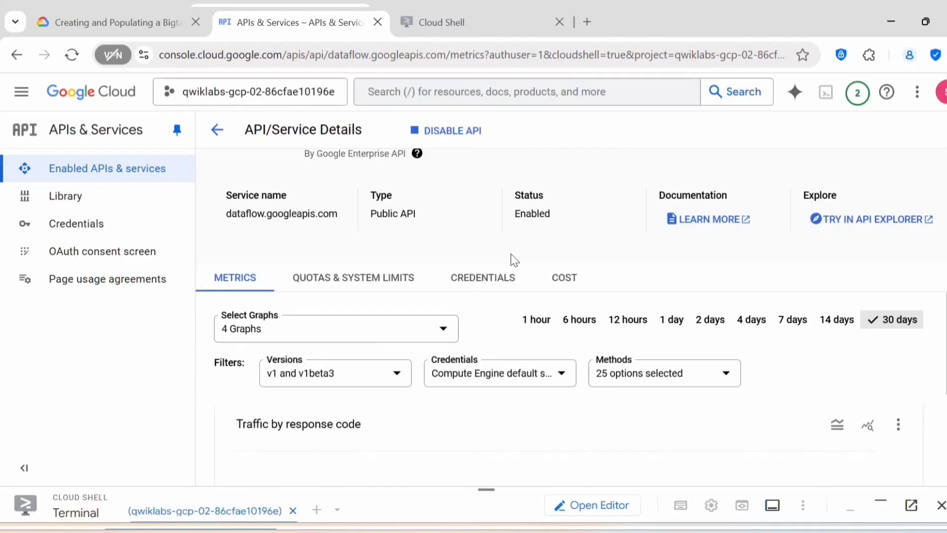
left_click(452, 130)
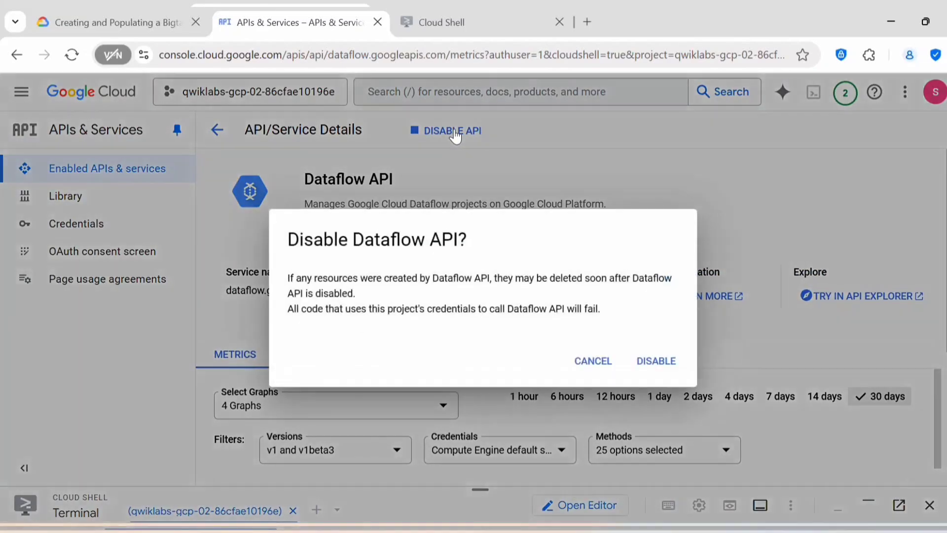
left_click(658, 369)
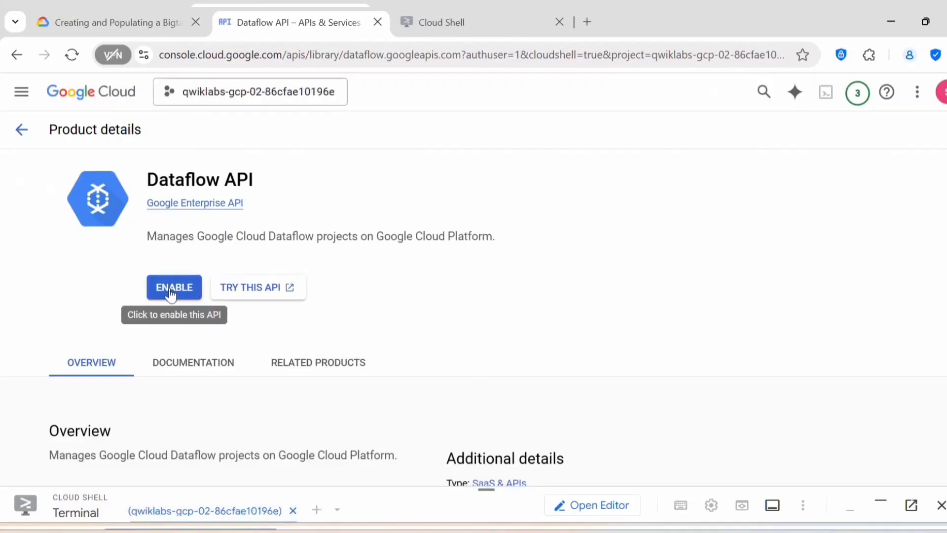
left_click(180, 291)
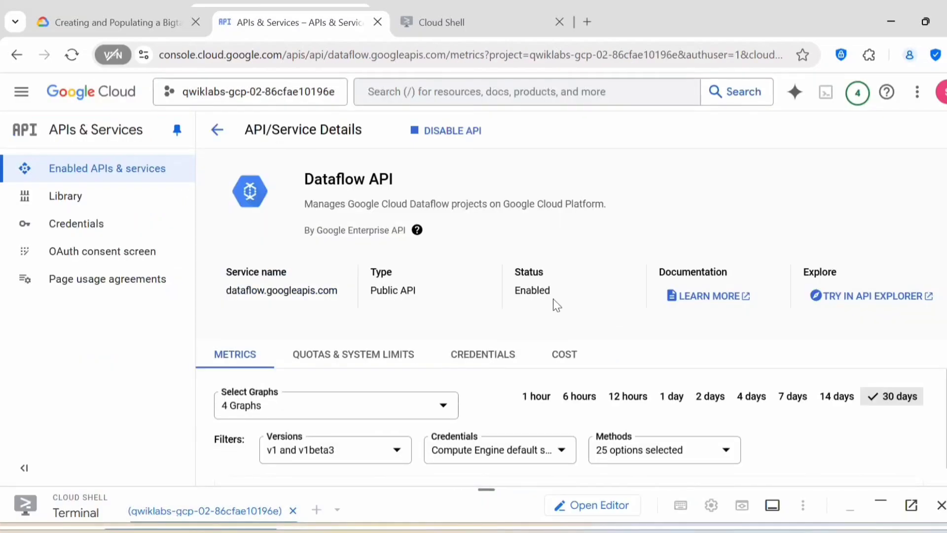
Step: Check the Dataflow API's status and verify the lab's Dataflow API objective with its progress check
left_click_drag(553, 298, 503, 275)
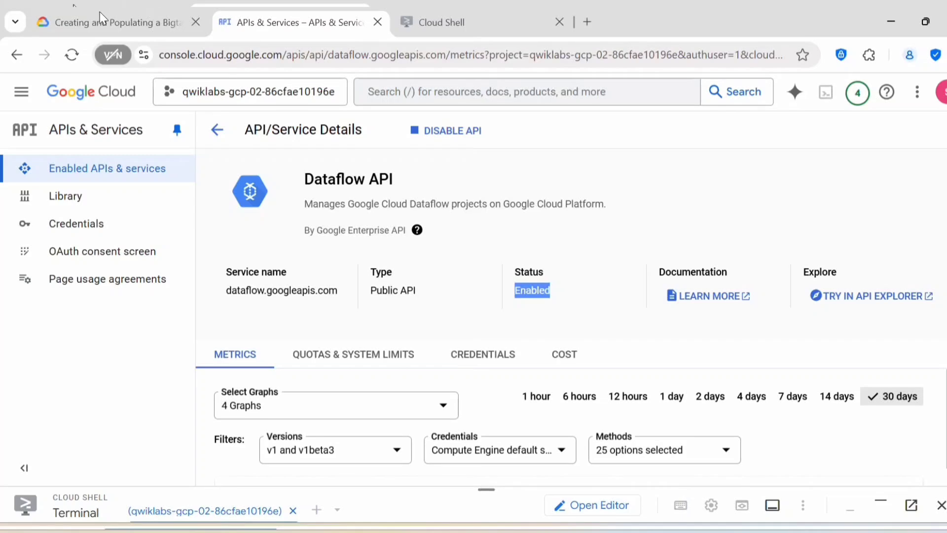
left_click(148, 23)
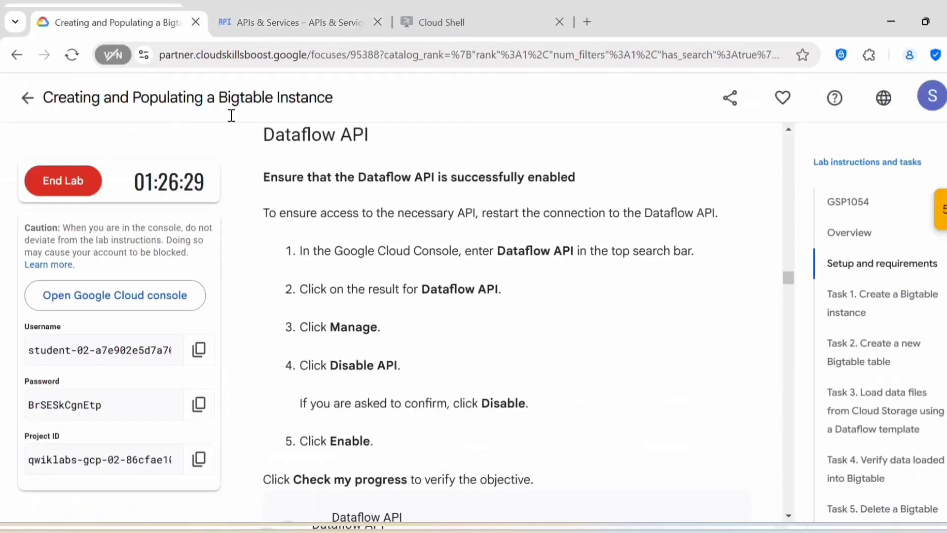
scroll(512, 400, "down", 4)
left_click(381, 325)
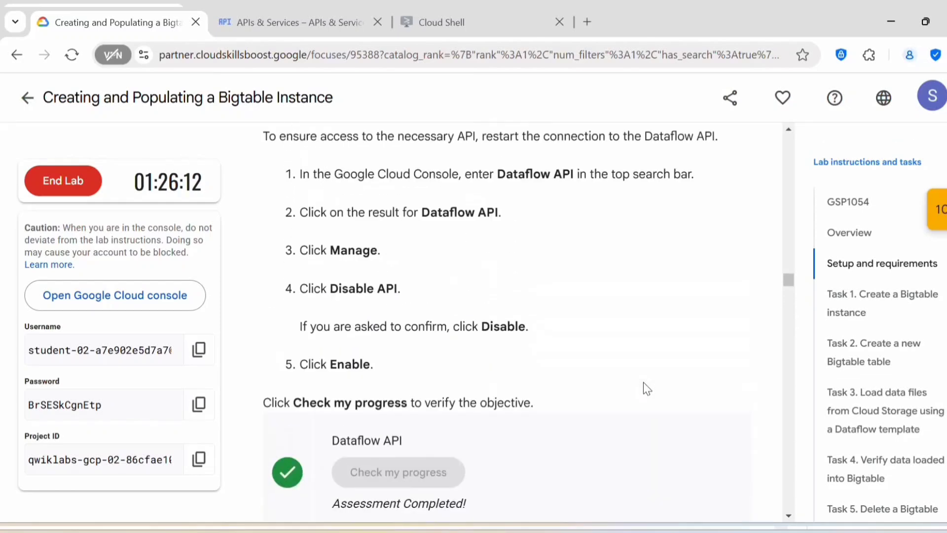
Step: Read the lab's Task 1 instructions, find Bigtable in the console by searching "bigtable", and start creating an instance
scroll(643, 384, "down", 3)
scroll(644, 383, "down", 5)
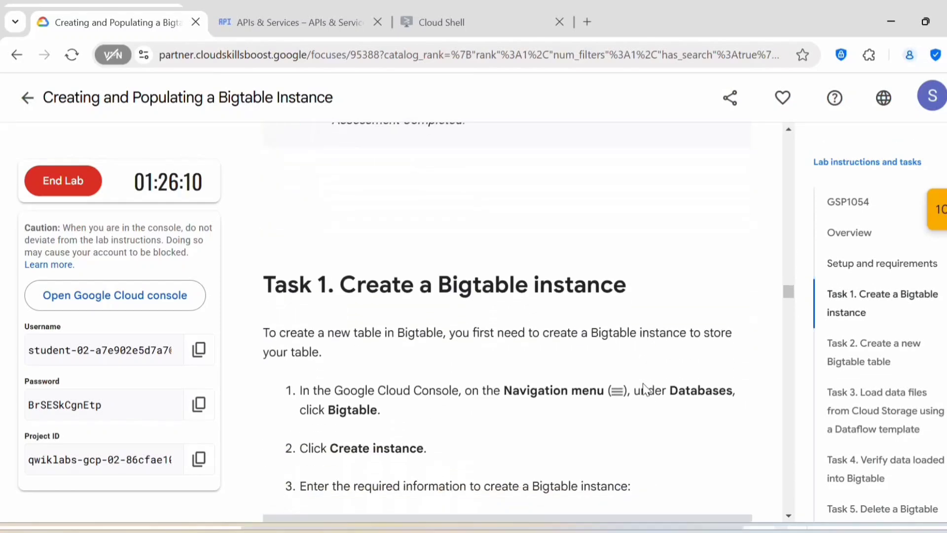
scroll(644, 384, "down", 2)
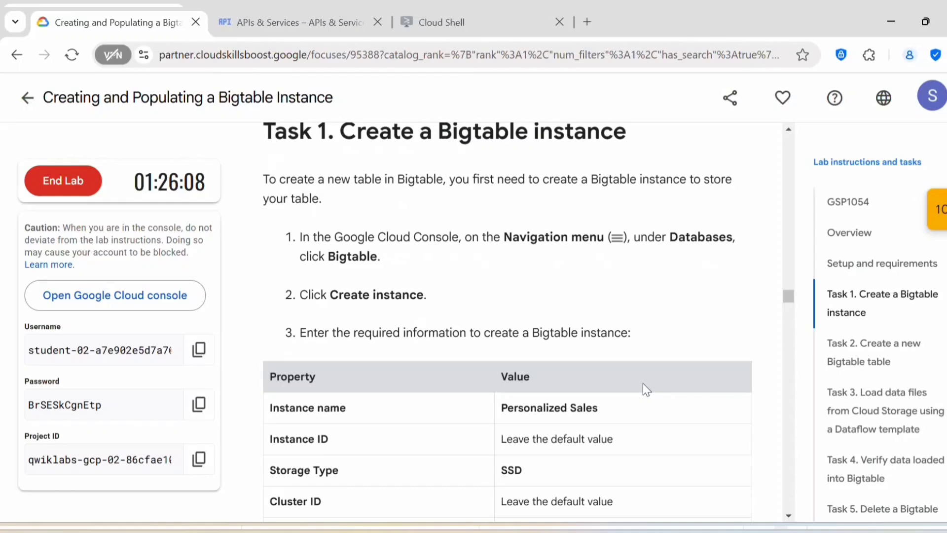
scroll(643, 382, "down", 3)
left_click(436, 94)
type("bigt")
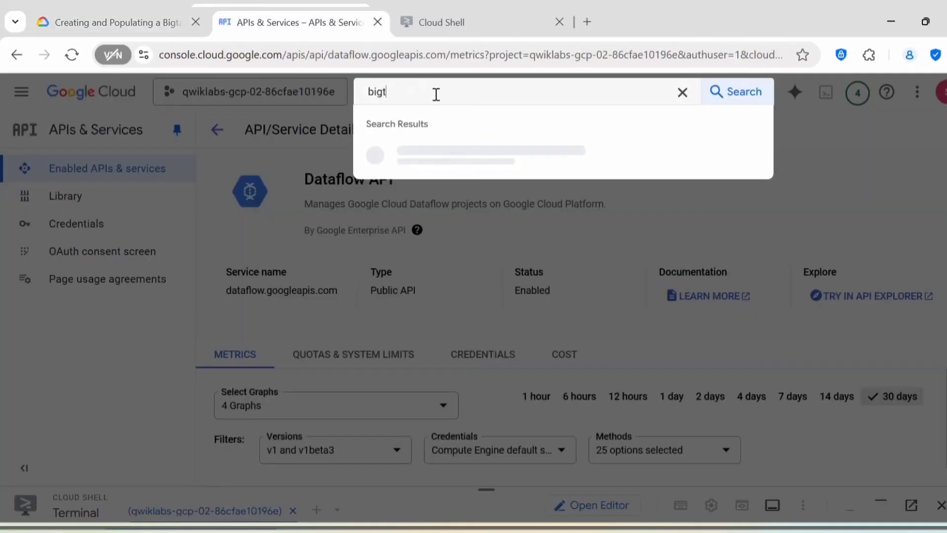
type("able")
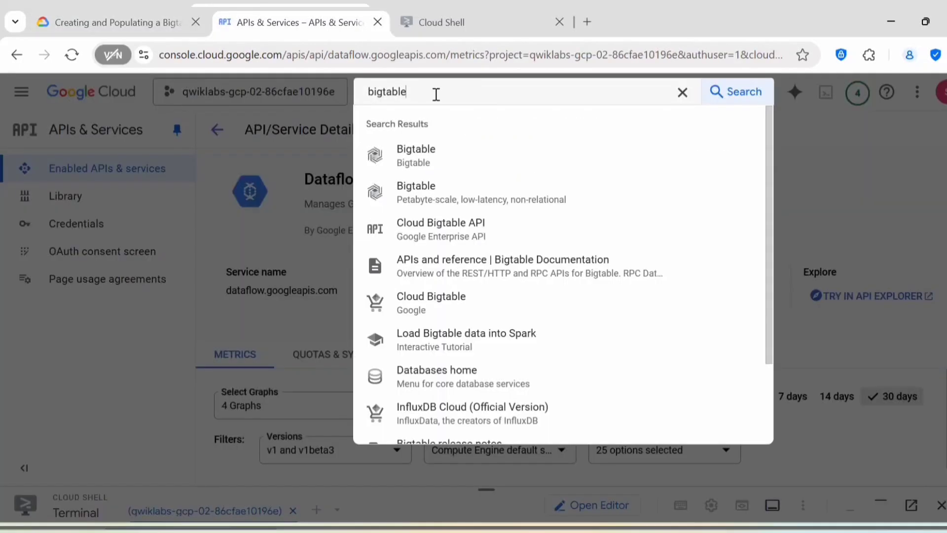
left_click(442, 155)
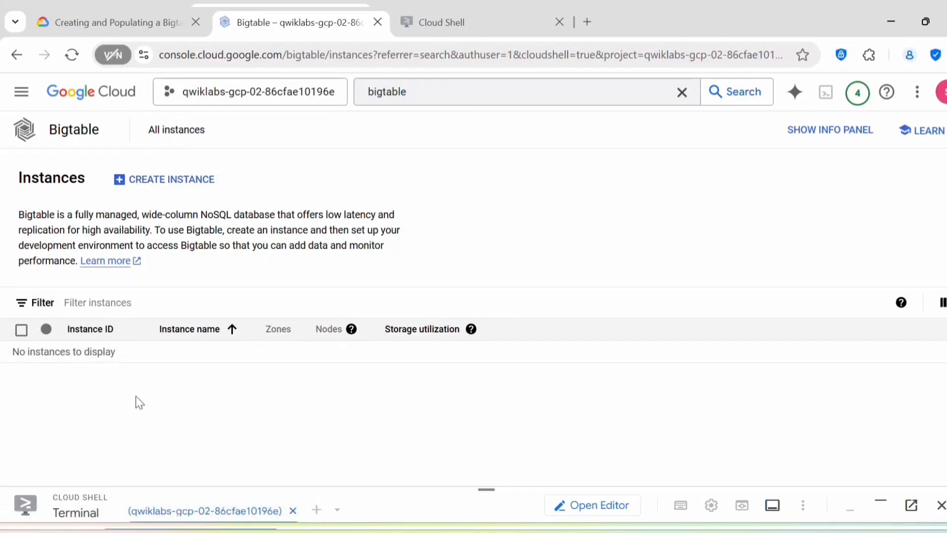
left_click(168, 187)
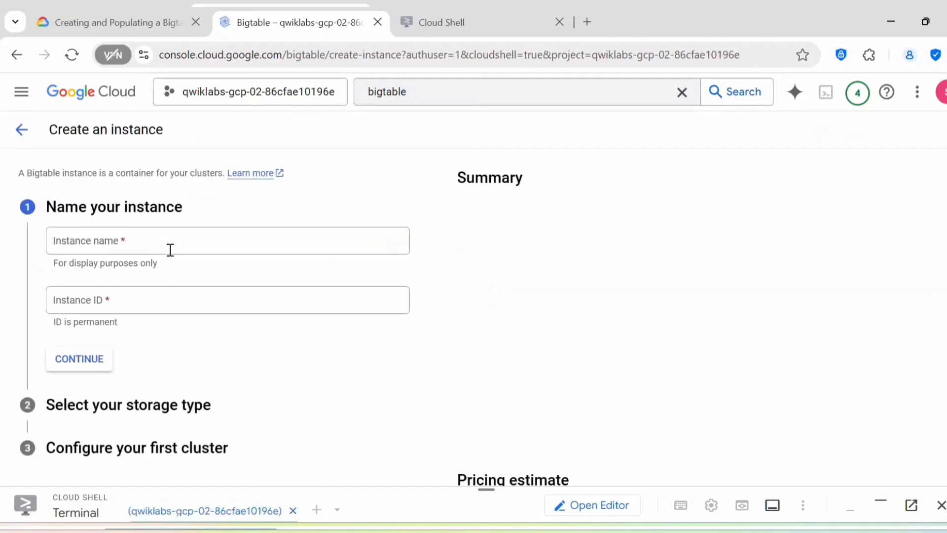
Step: Name the instance Personalized Sales as given in the lab table, keep the default instance ID, and continue to the storage type
left_click(138, 247)
left_click(93, 14)
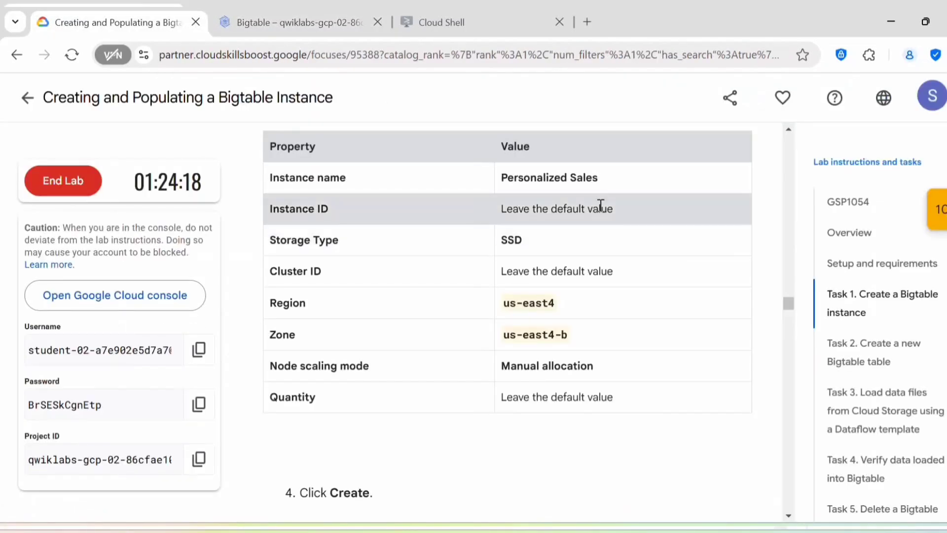
left_click_drag(602, 182, 499, 180)
key("ctrl+c")
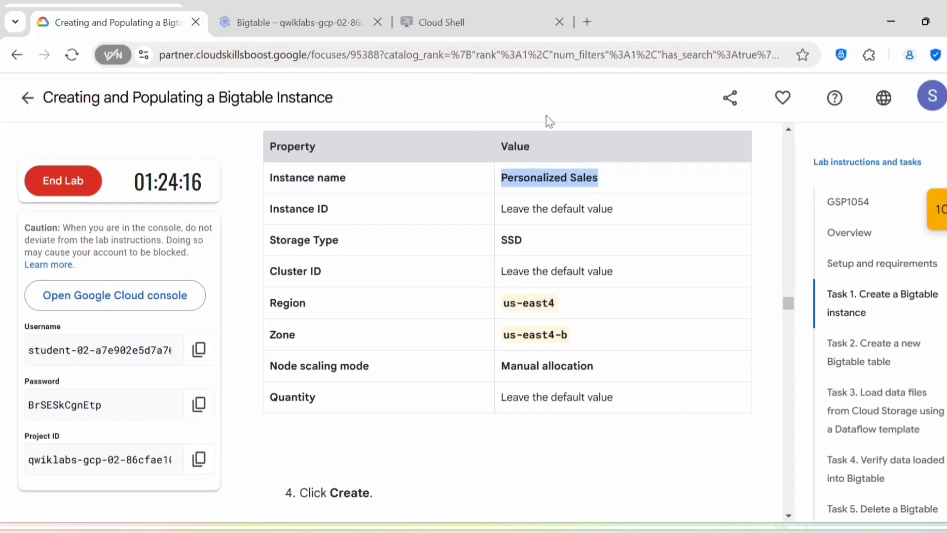
left_click(319, 19)
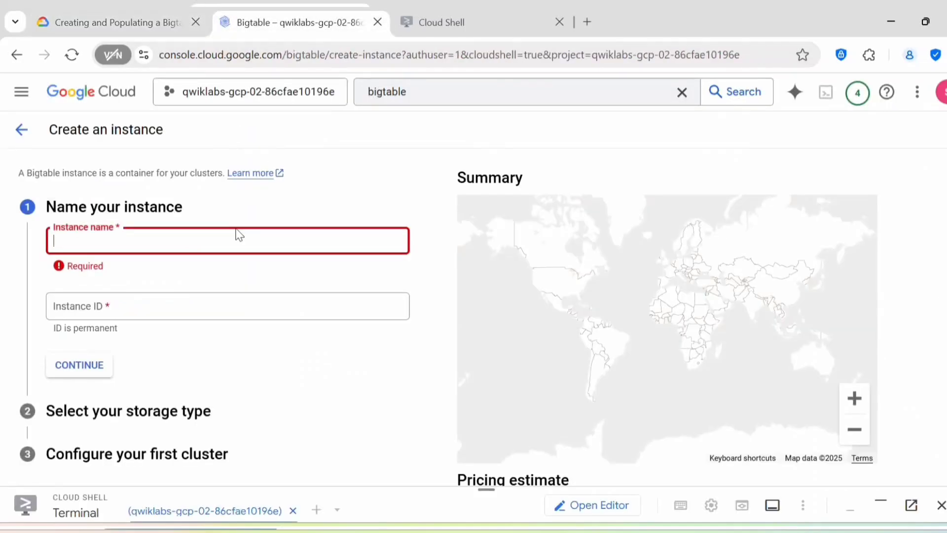
left_click(239, 236)
key("ctrl+v")
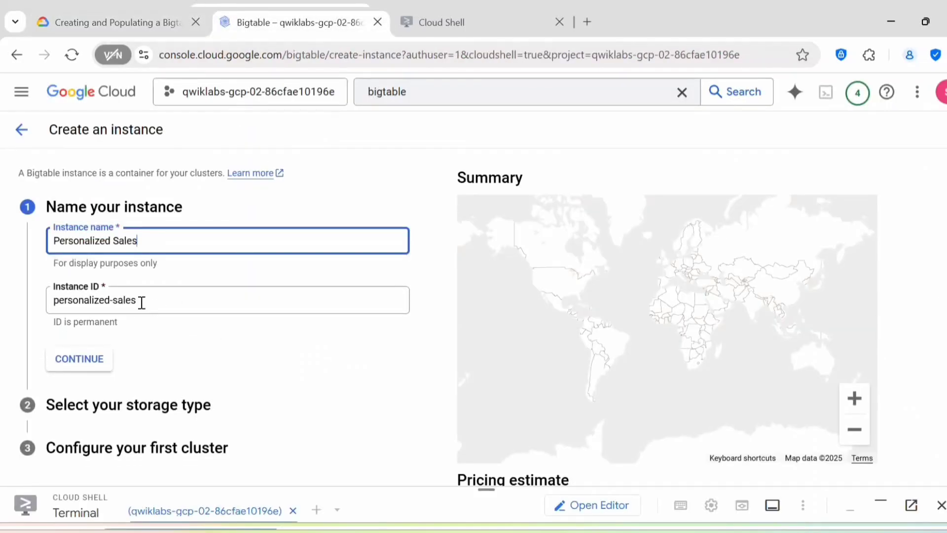
scroll(176, 218, "down", 2)
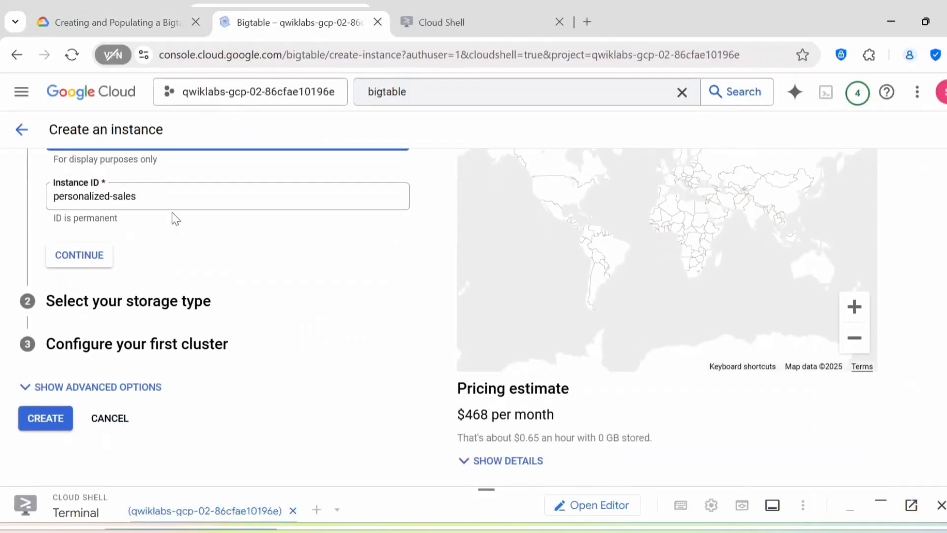
left_click(86, 259)
Step: Check the lab's storage and region values, keep SSD as the storage type, and continue to the cluster configuration
left_click(100, 23)
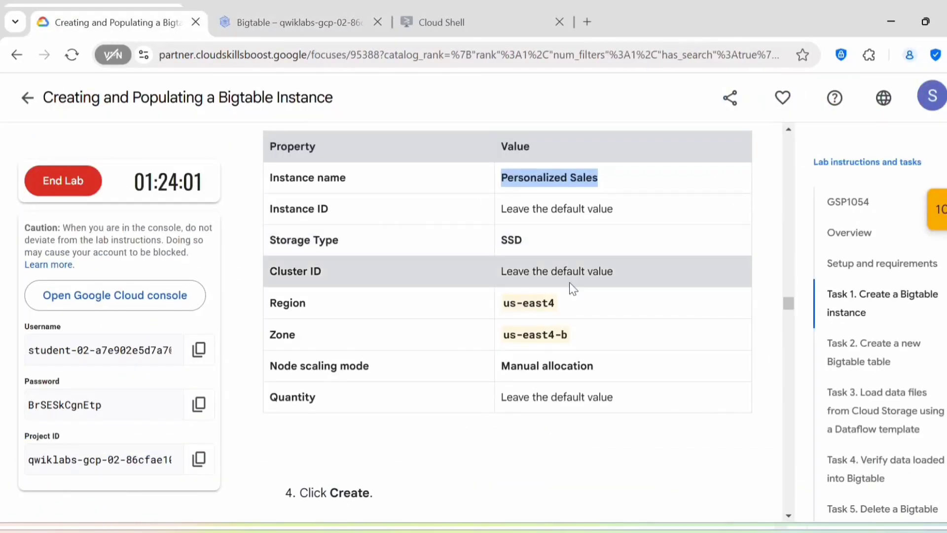
left_click_drag(562, 304, 499, 306)
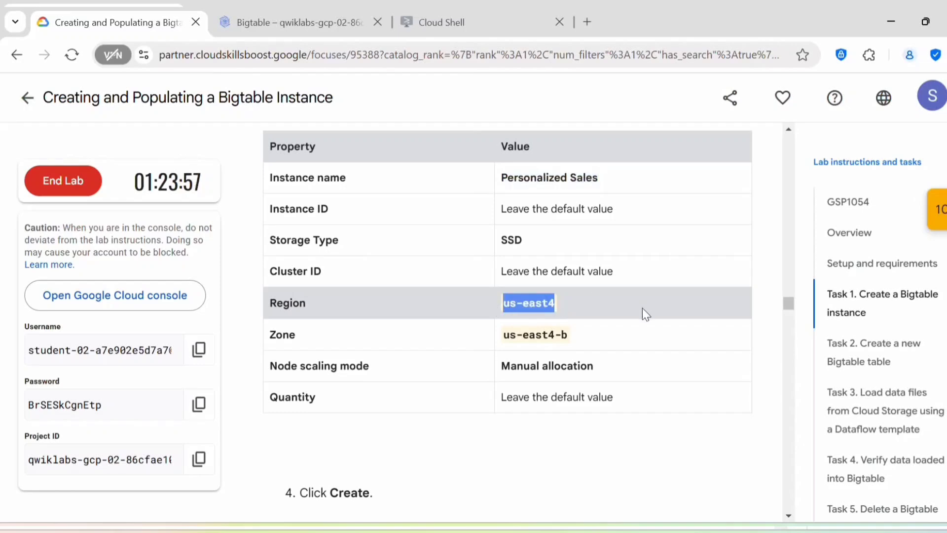
left_click(274, 20)
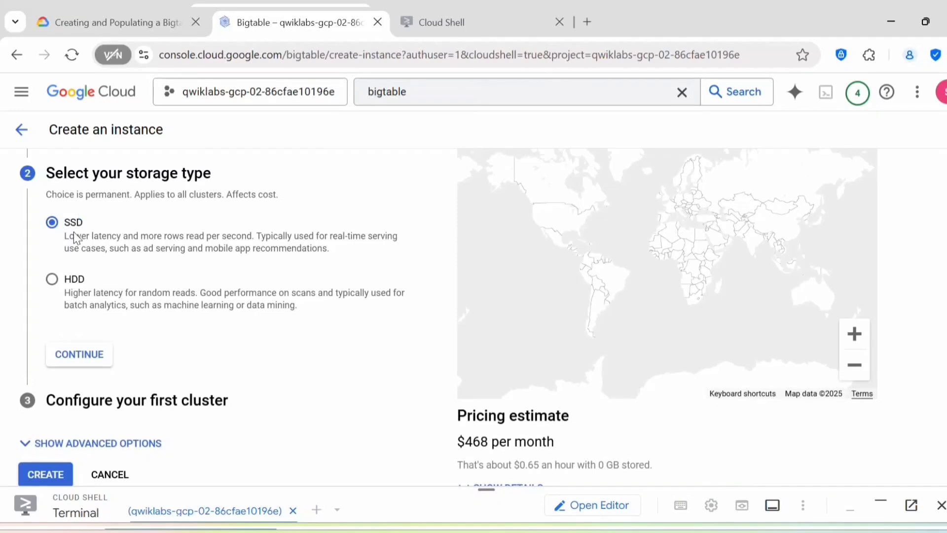
left_click(85, 360)
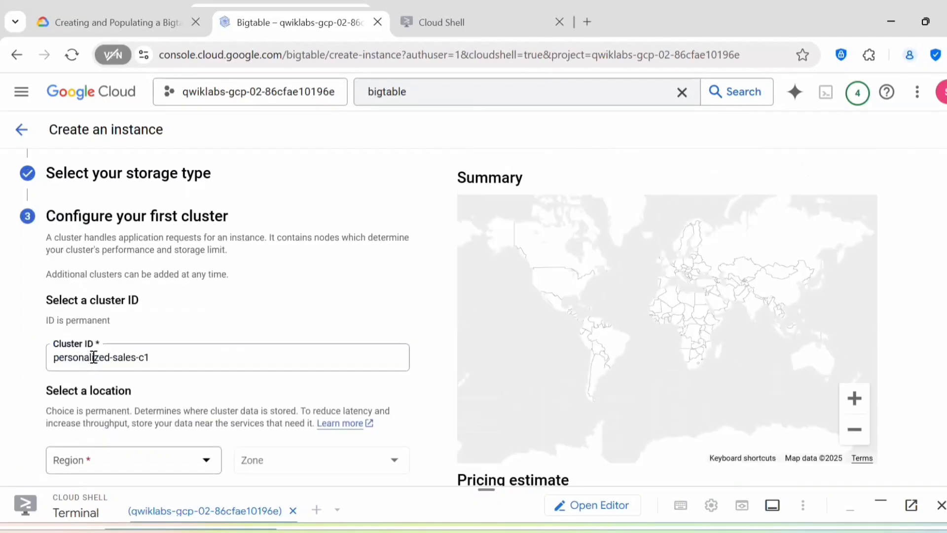
Step: Set the first cluster's location to region us-east4 (Northern Virginia) and zone us-east4-b, keeping the default cluster ID
scroll(170, 360, "down", 3)
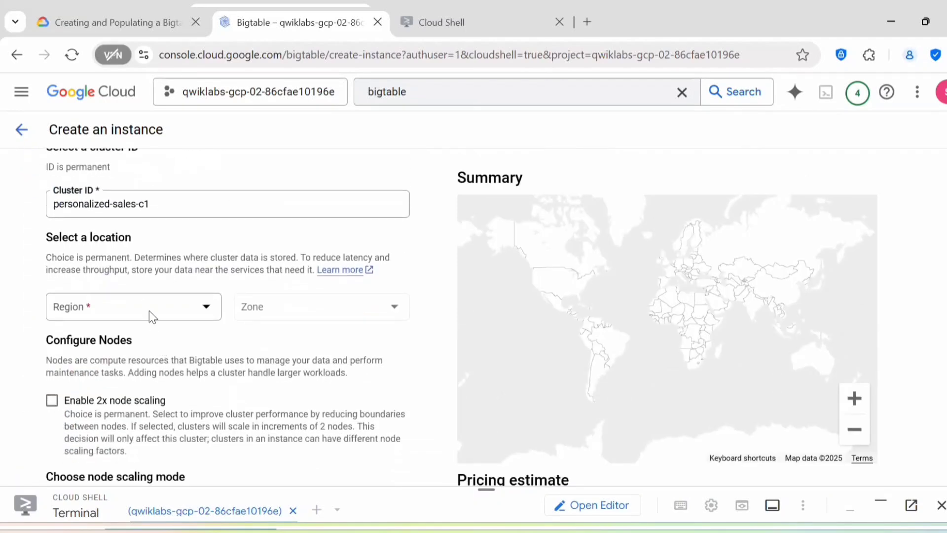
left_click(148, 309)
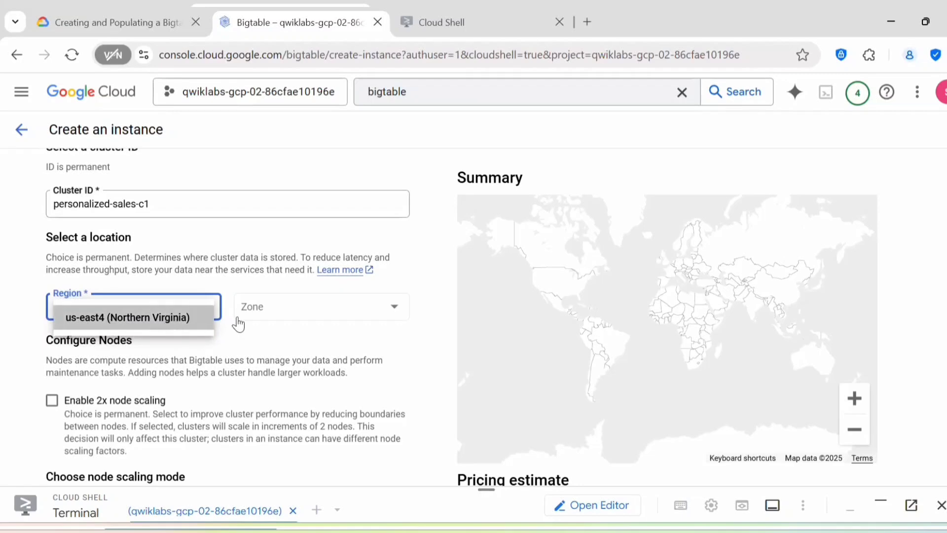
key("Return")
left_click(308, 317)
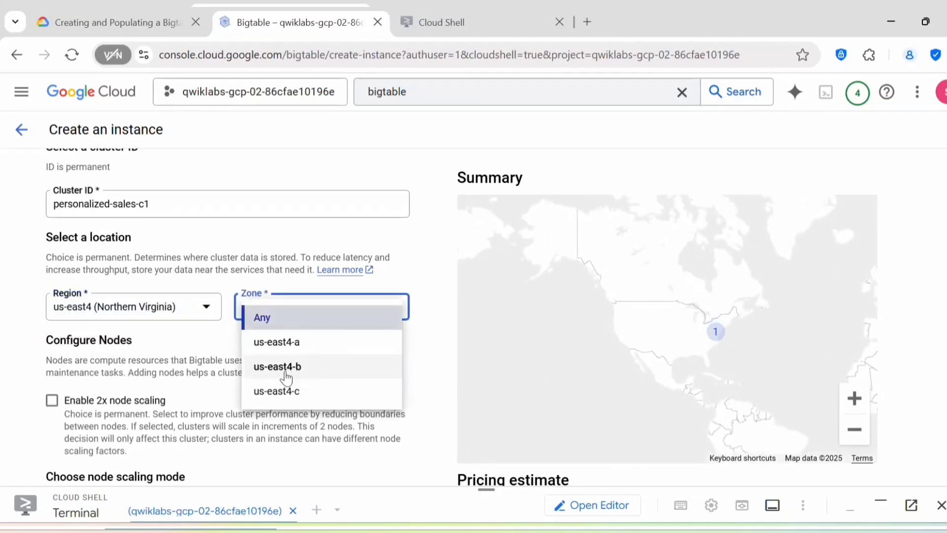
left_click(286, 377)
Step: Compare the node scaling settings with the lab table, keep manual allocation with 1 node, and create the instance
scroll(282, 349, "down", 5)
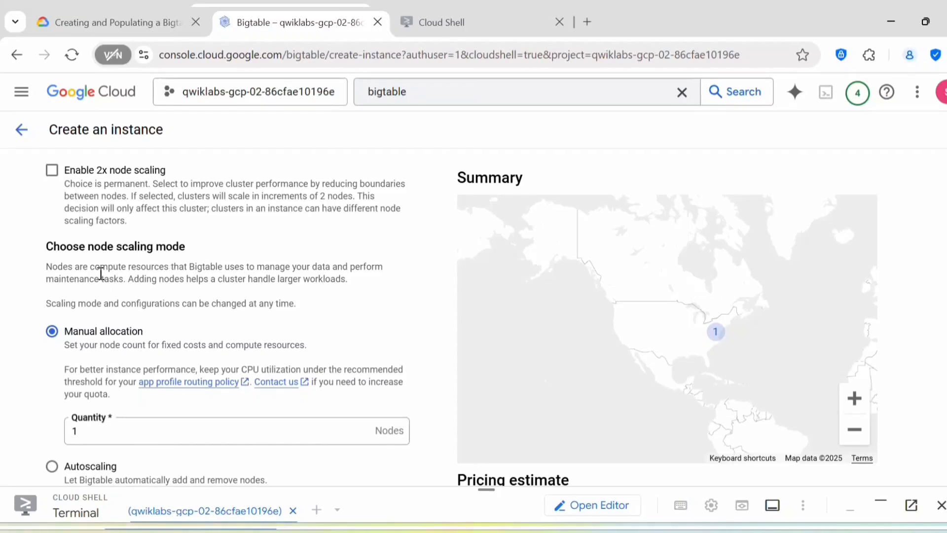
scroll(392, 332, "down", 2)
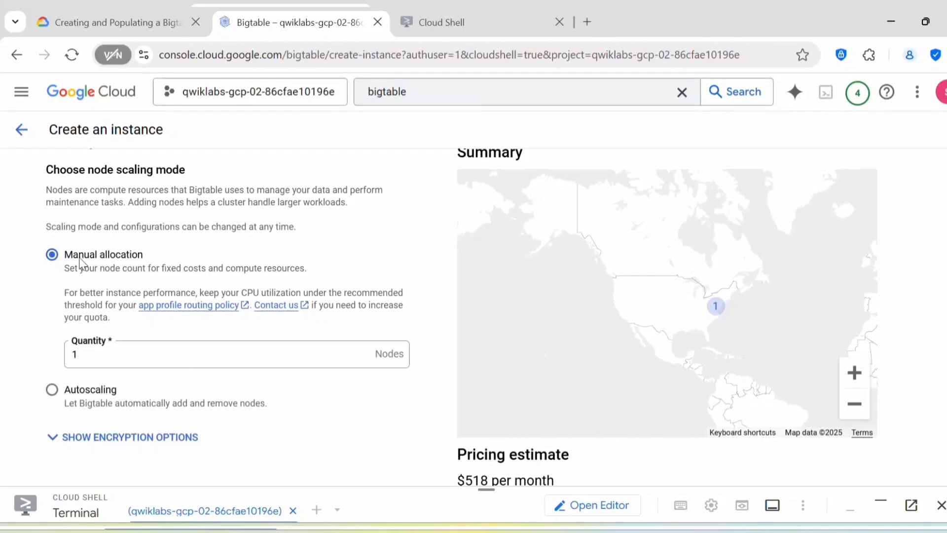
left_click(111, 19)
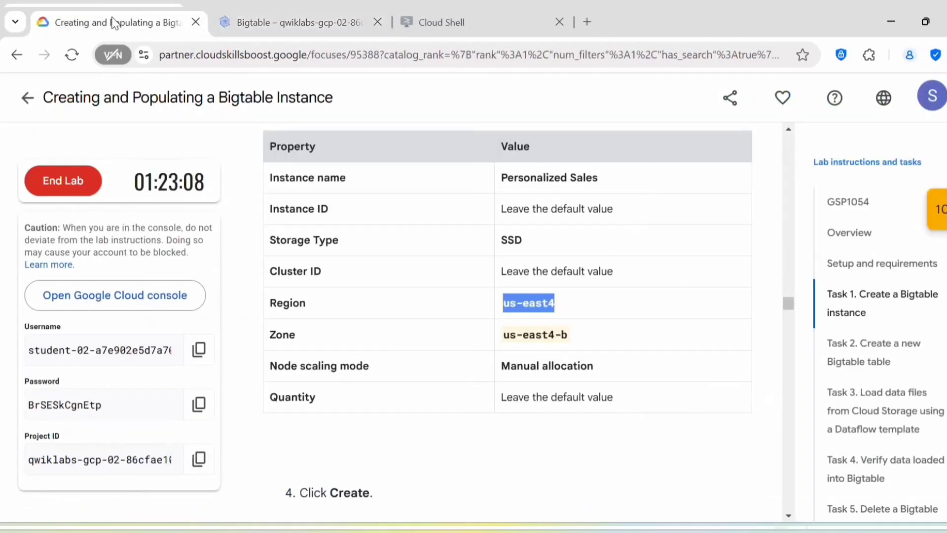
left_click(291, 22)
scroll(97, 353, "down", 2)
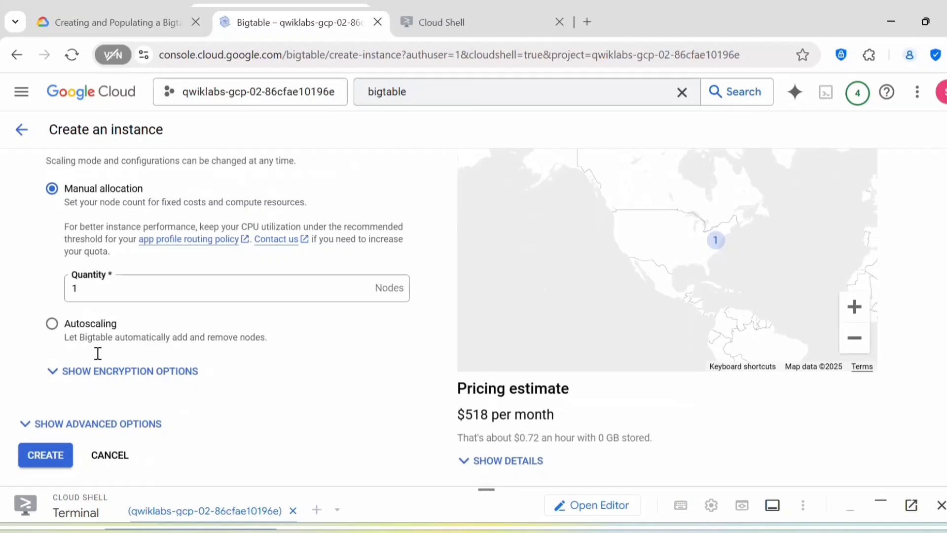
left_click(44, 457)
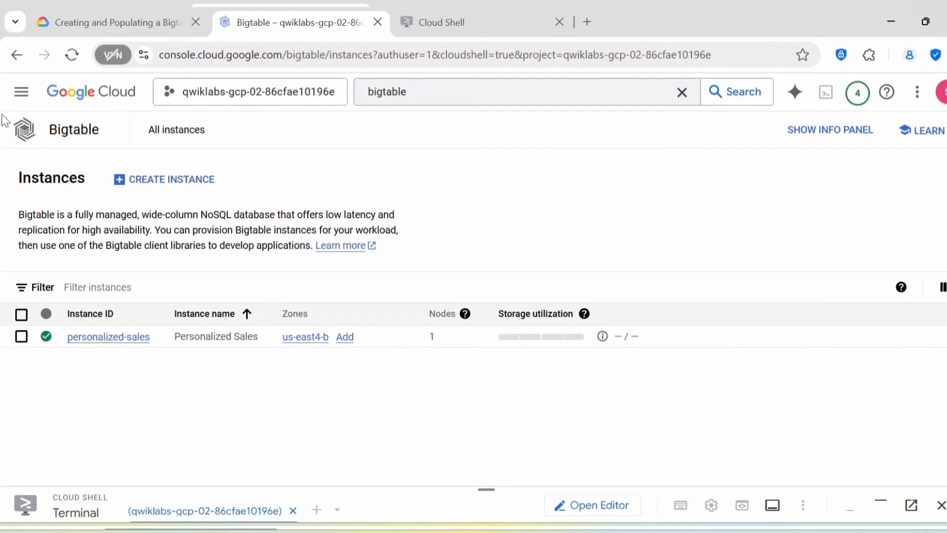
Step: Verify the lab's "Create a Bigtable instance" objective with its progress check and read the Task 2 table instructions
left_click(108, 20)
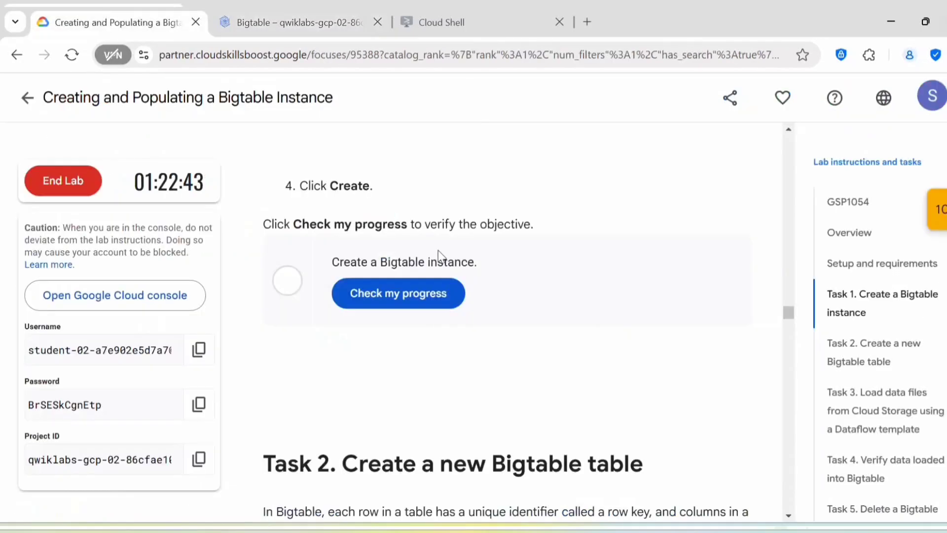
left_click(376, 301)
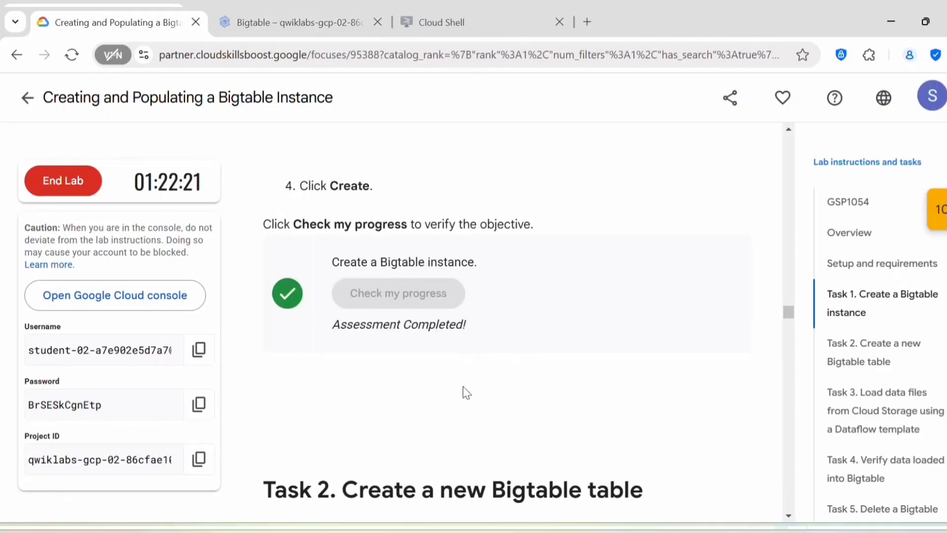
scroll(467, 392, "down", 3)
scroll(336, 341, "down", 3)
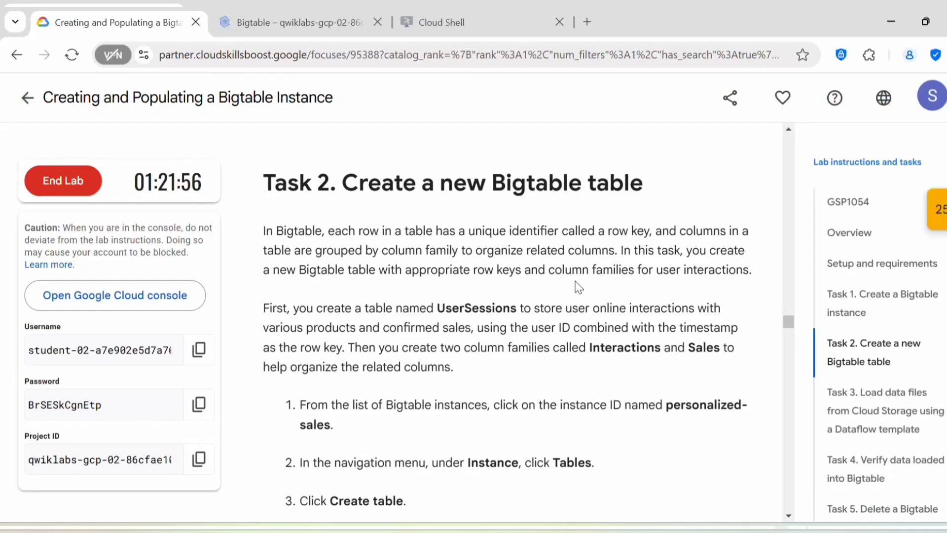
left_click_drag(524, 308, 434, 308)
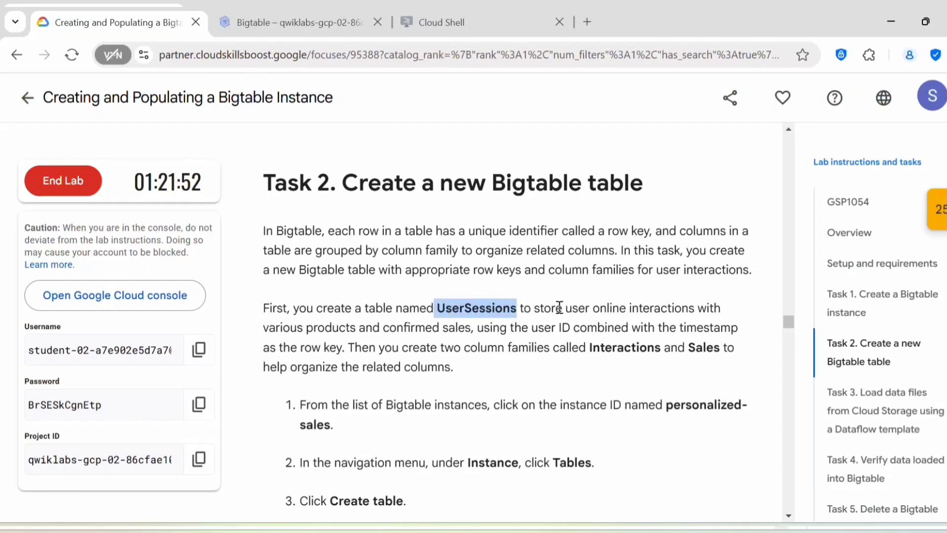
left_click(684, 372)
scroll(685, 372, "down", 3)
Step: Open the tables of the personalized-sales instance in the console and start creating a table
left_click(312, 22)
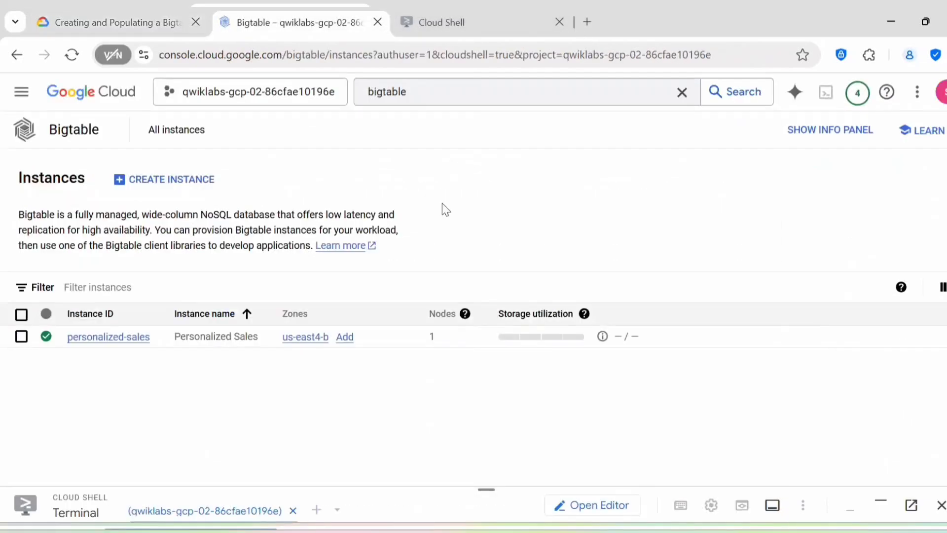
left_click(102, 340)
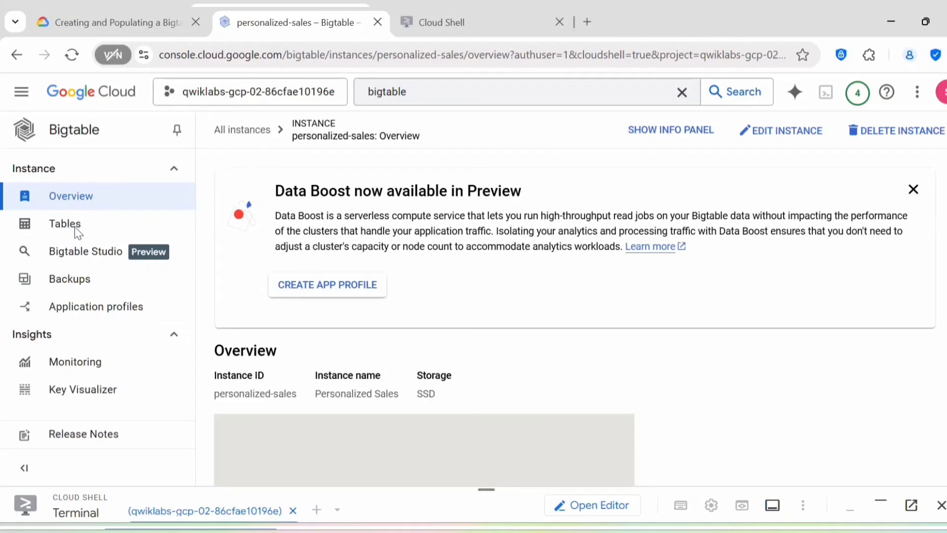
left_click(68, 226)
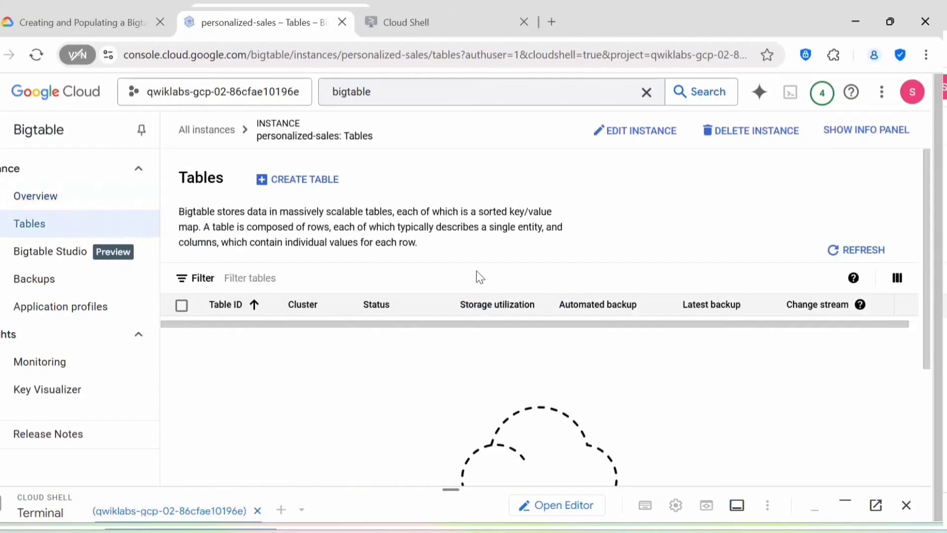
left_click(303, 182)
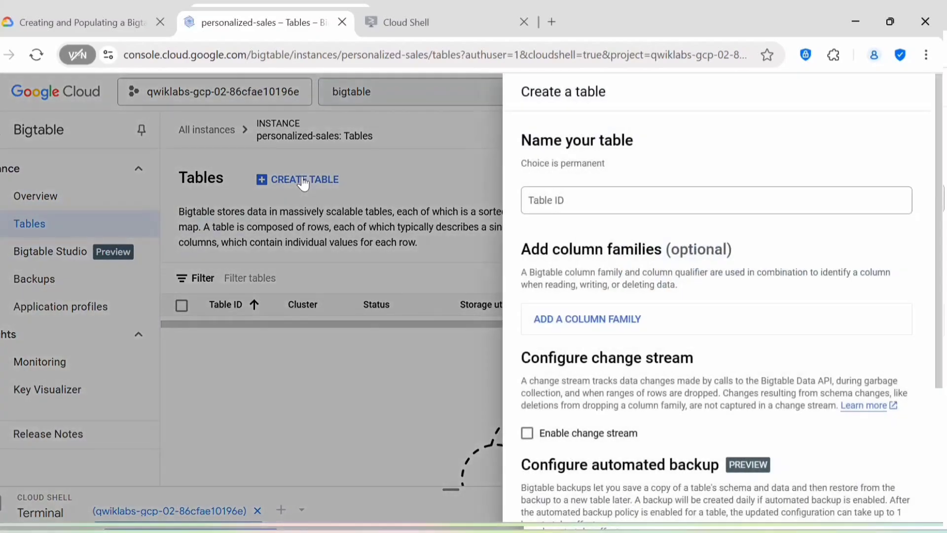
Step: Copy the table name from the lab's Task 2 instructions and set the new table's ID to UserSessions
left_click(625, 205)
left_click(78, 15)
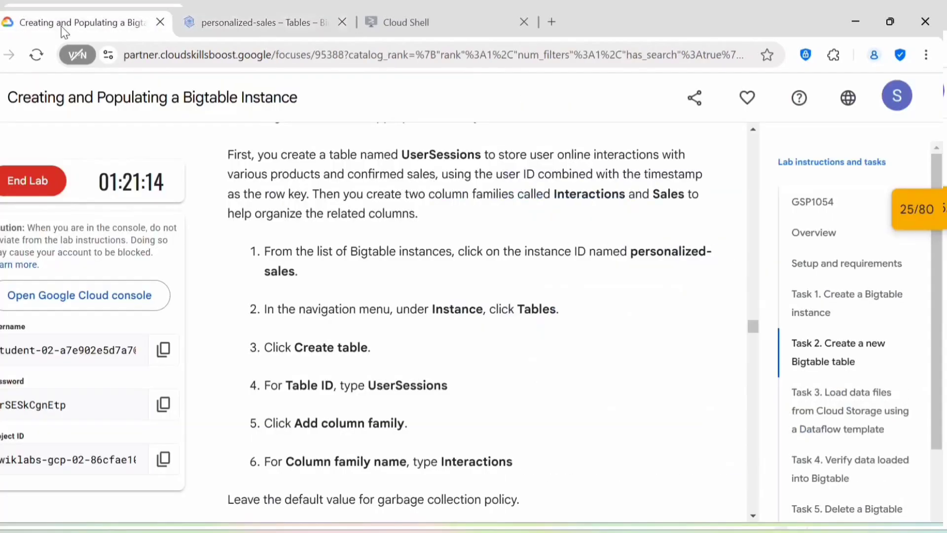
scroll(392, 253, "down", 3)
scroll(391, 258, "up", 5)
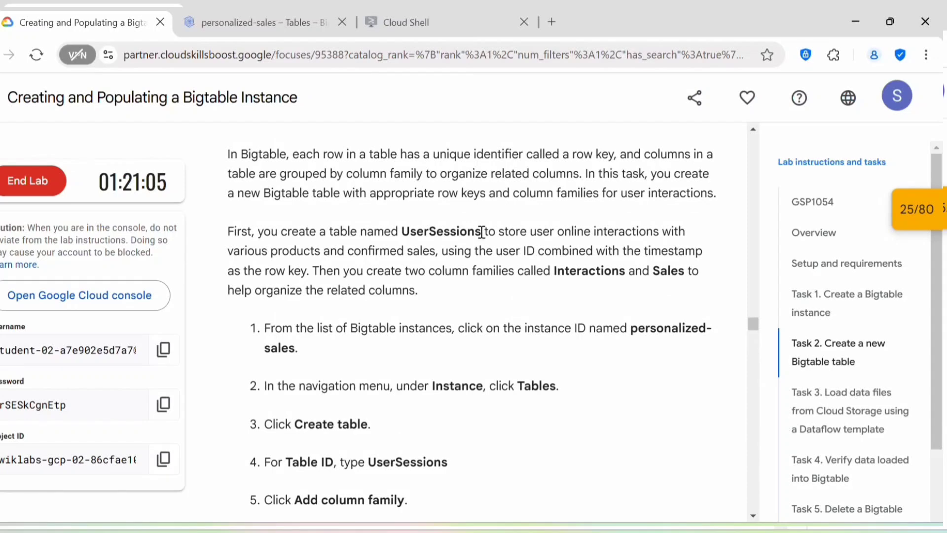
left_click_drag(482, 232, 400, 232)
key("ctrl+c")
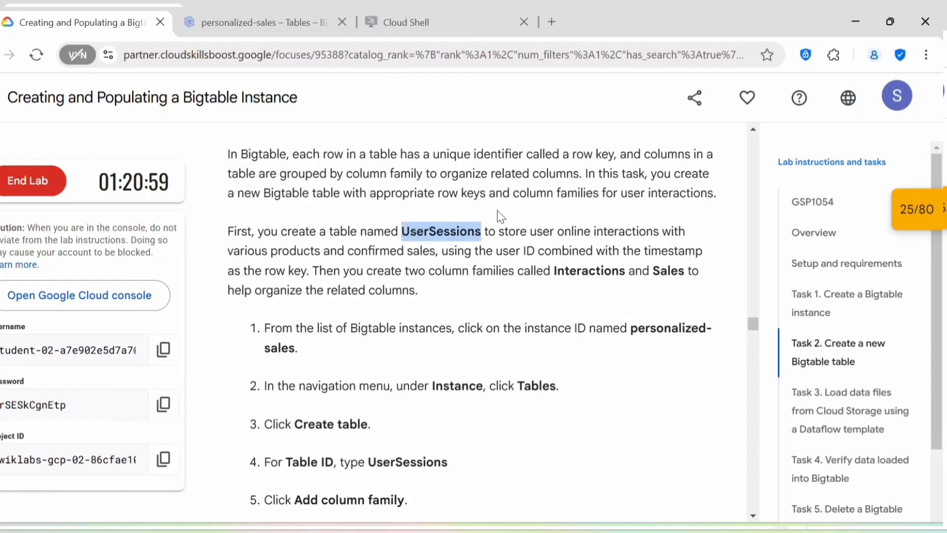
left_click(303, 17)
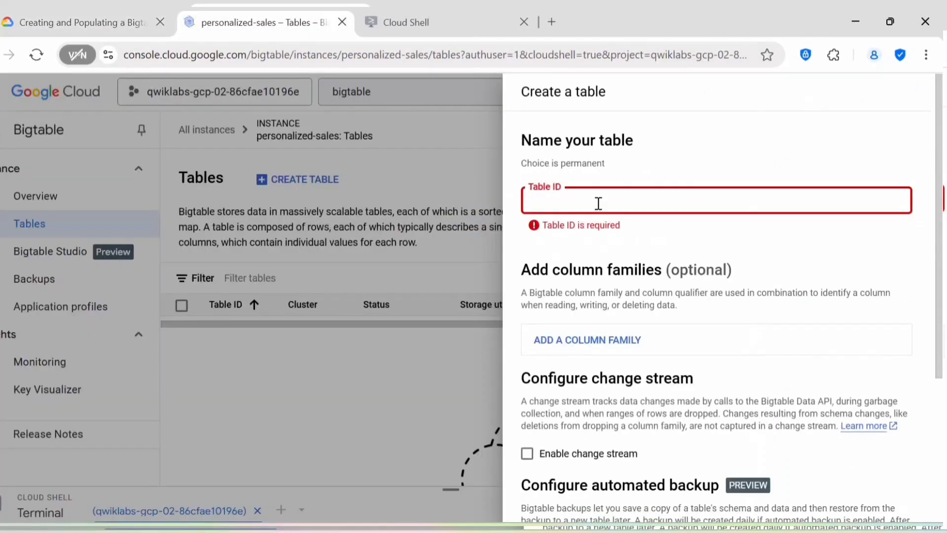
key("ctrl+v")
Step: Copy Interactions from the lab instructions, add it as a column family with the default garbage collection policy, and create the table
scroll(625, 228, "down", 2)
left_click(84, 22)
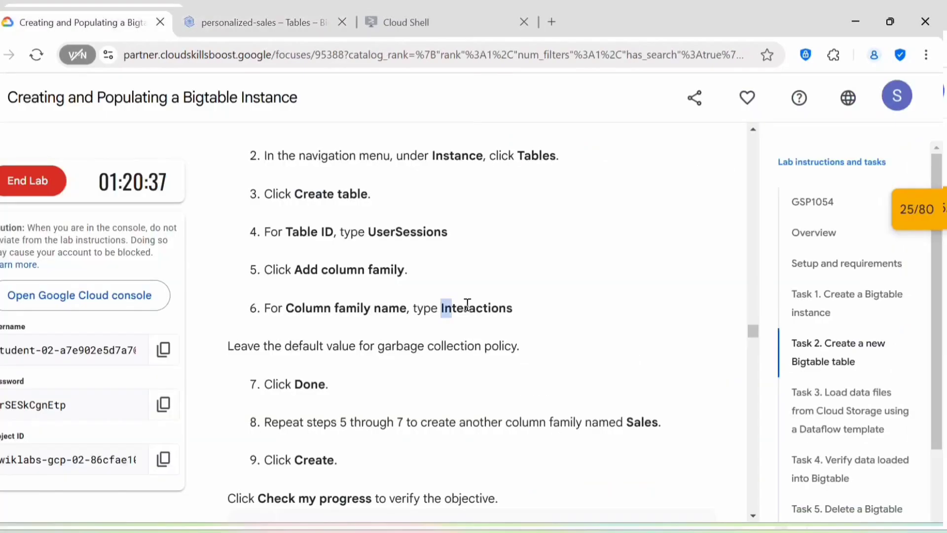
left_click_drag(441, 308, 513, 313)
key("ctrl+c")
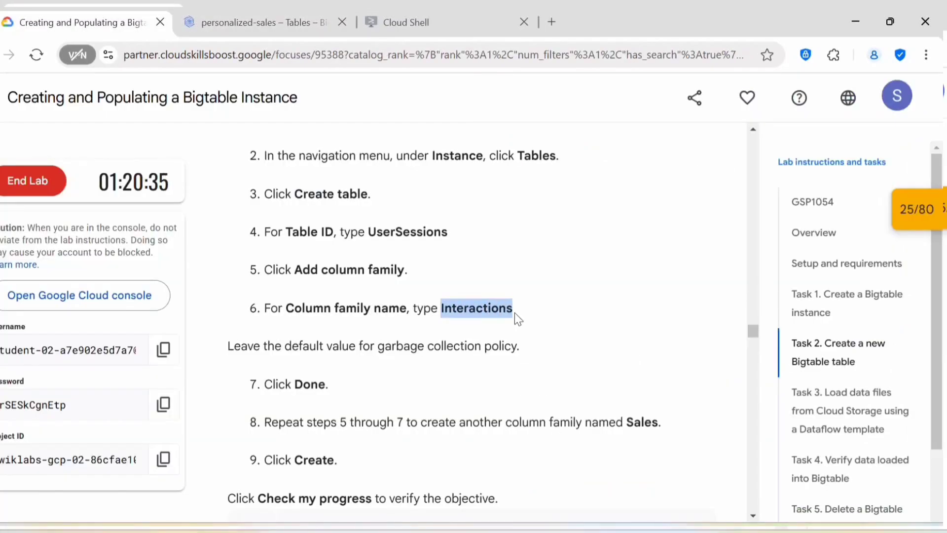
left_click(280, 15)
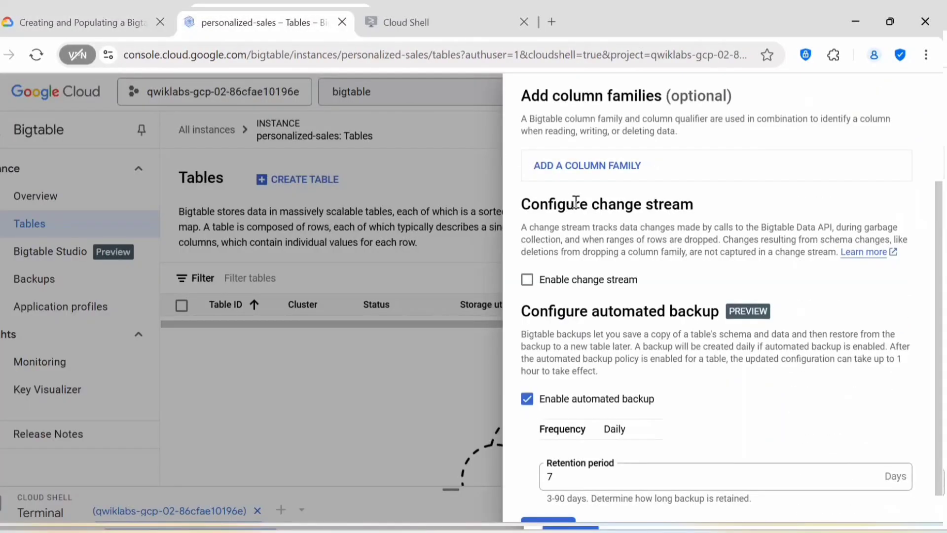
scroll(576, 202, "up", 2)
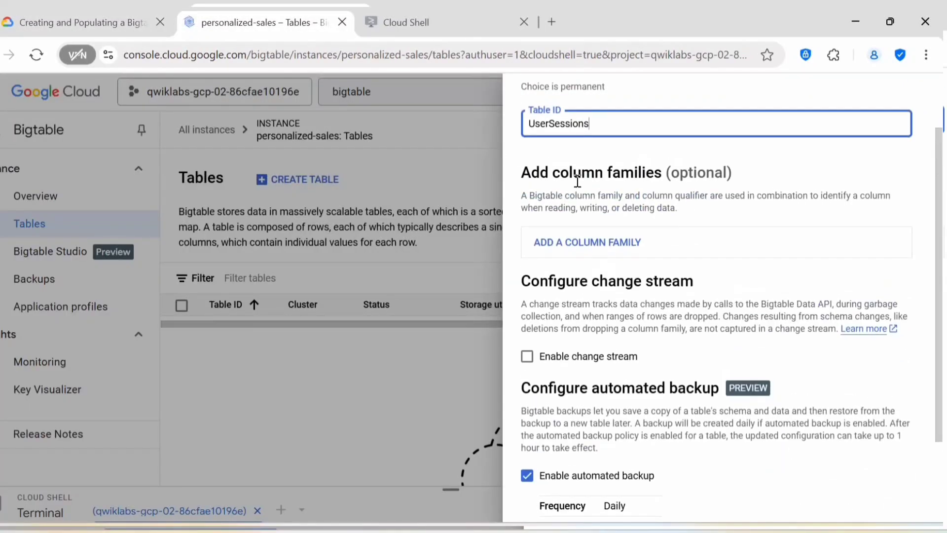
left_click(568, 244)
left_click(591, 351)
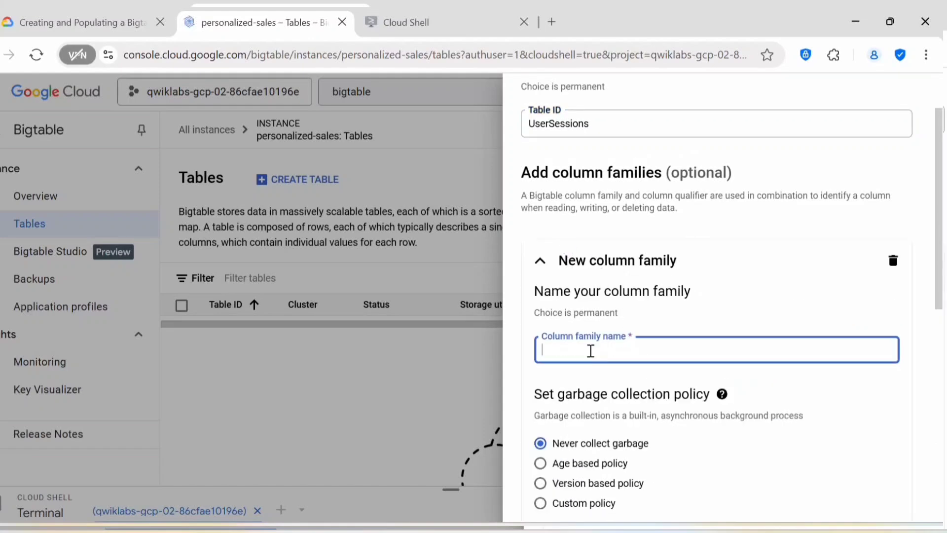
key("ctrl+v")
scroll(650, 339, "down", 3)
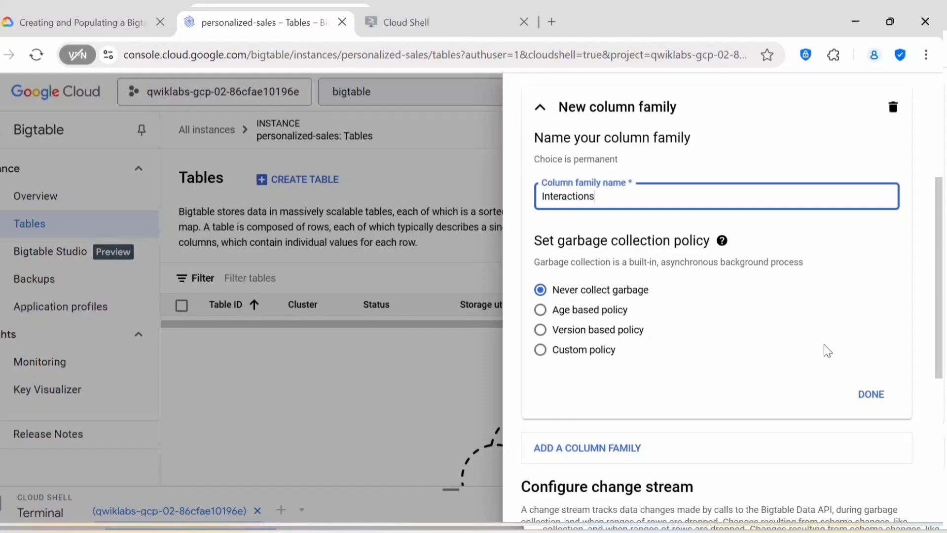
left_click(869, 404)
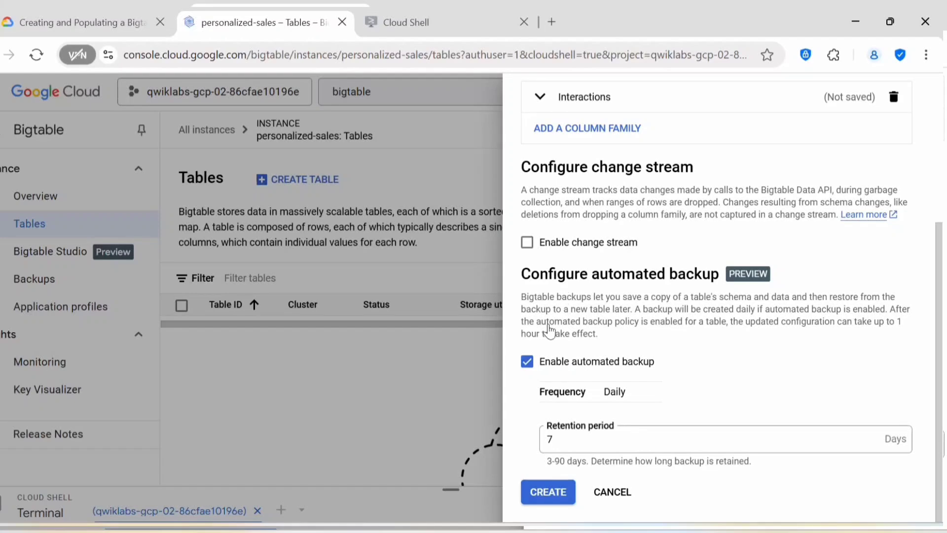
left_click(547, 486)
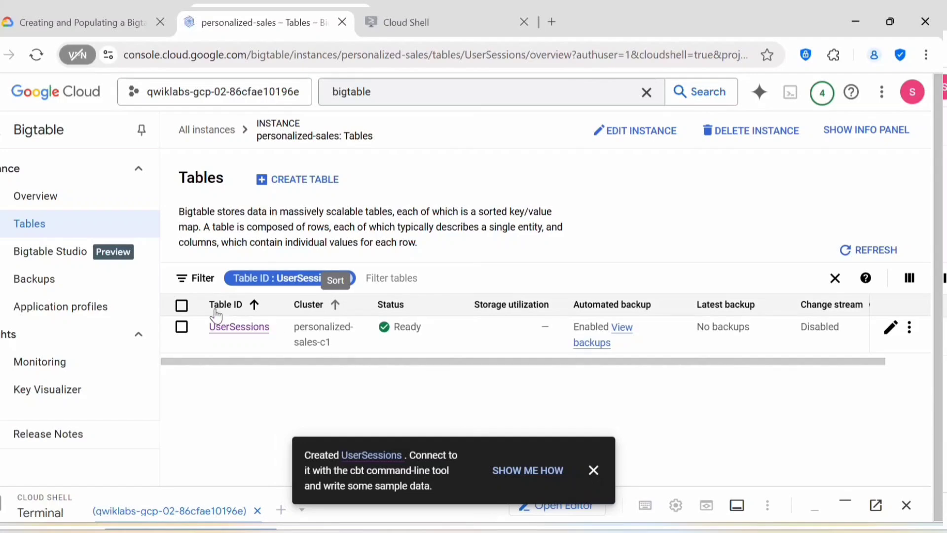
Step: Open the UserSessions table for editing and start adding another column family
left_click(237, 327)
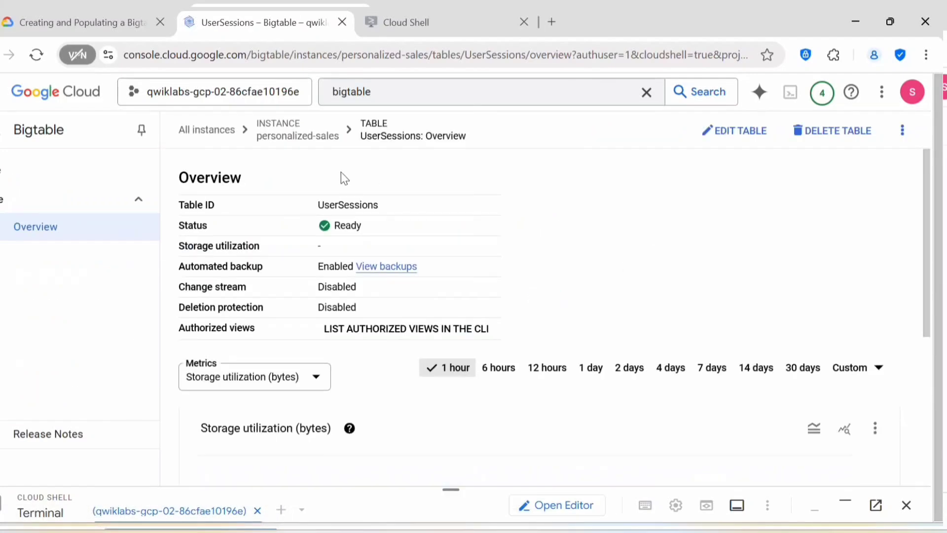
left_click(740, 134)
left_click(741, 138)
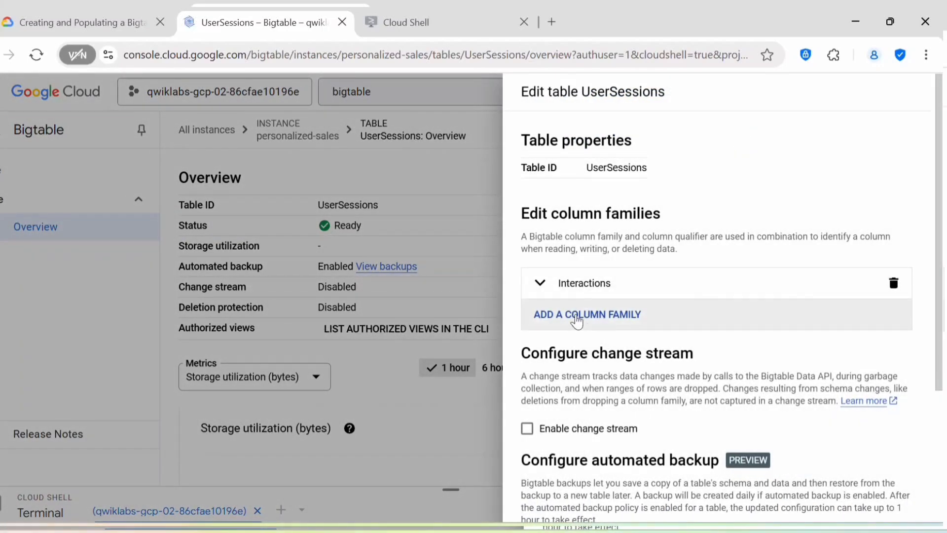
left_click(577, 319)
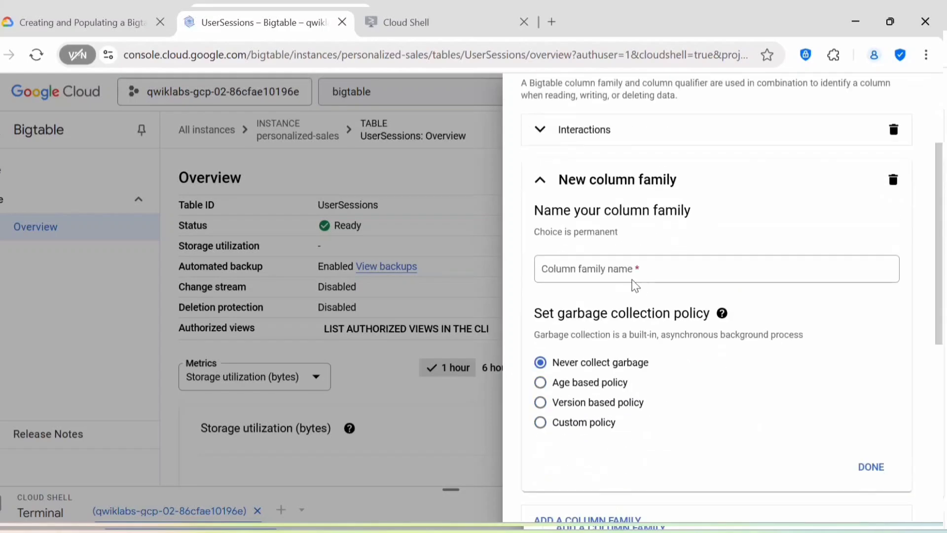
Step: Copy Sales from the lab instructions as the new column family's name, keep Never collect garbage, and save the table
left_click(79, 19)
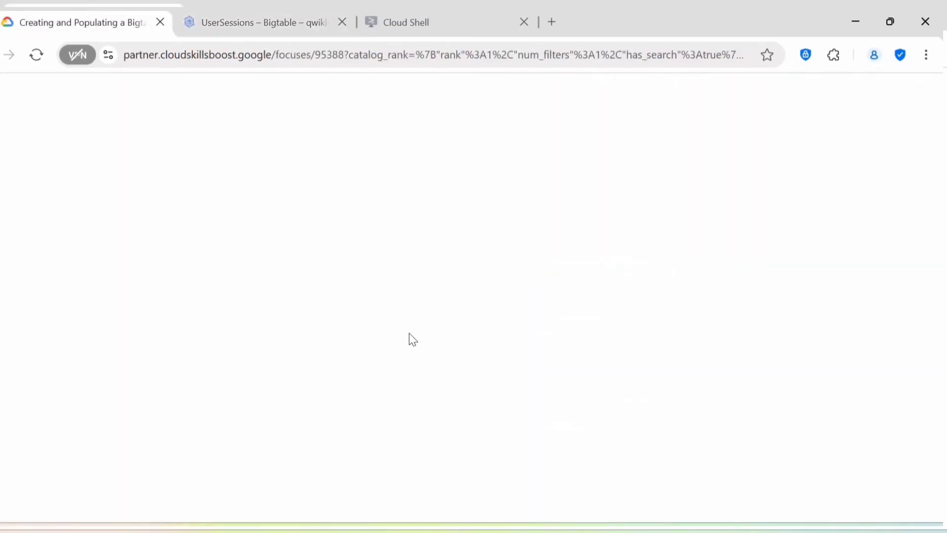
scroll(410, 333, "down", 3)
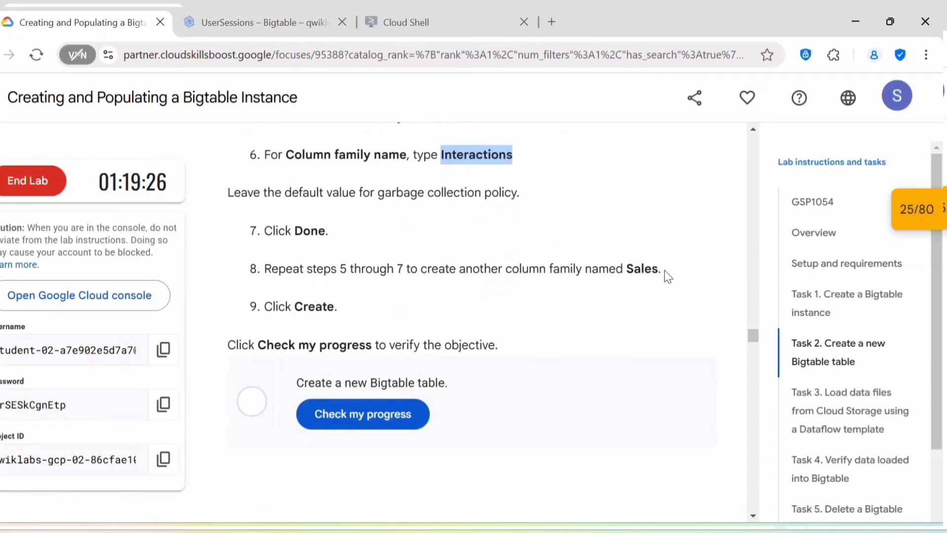
double_click(643, 269)
key("ctrl+c")
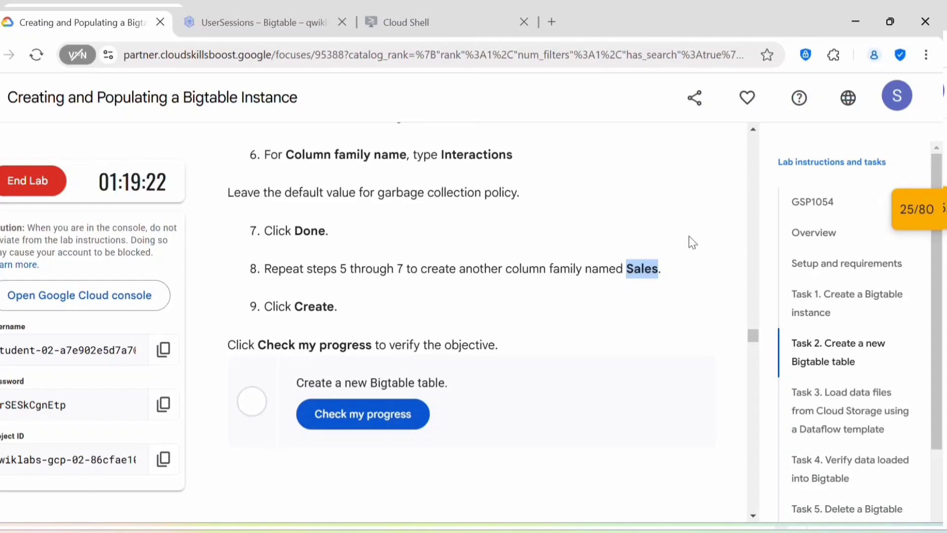
left_click(274, 24)
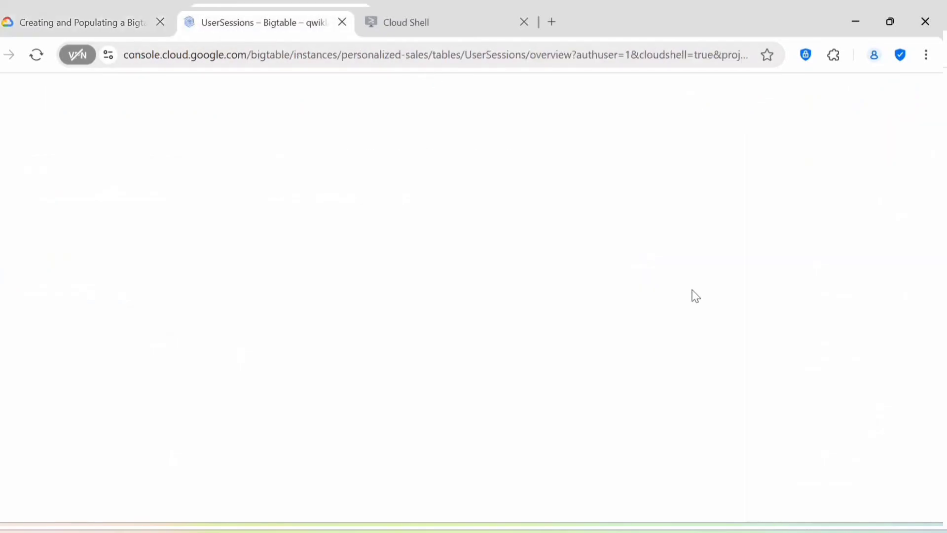
left_click(648, 282)
key("ctrl+v")
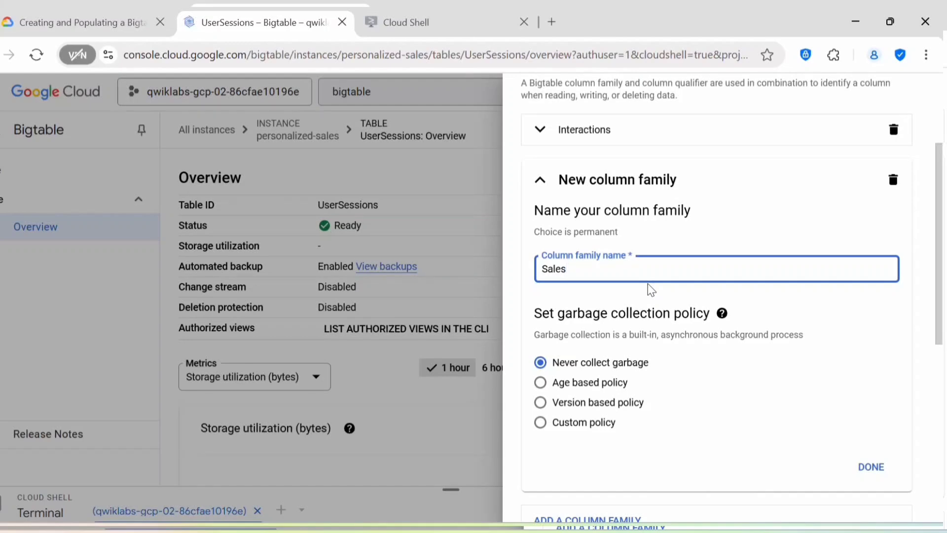
scroll(739, 342, "down", 3)
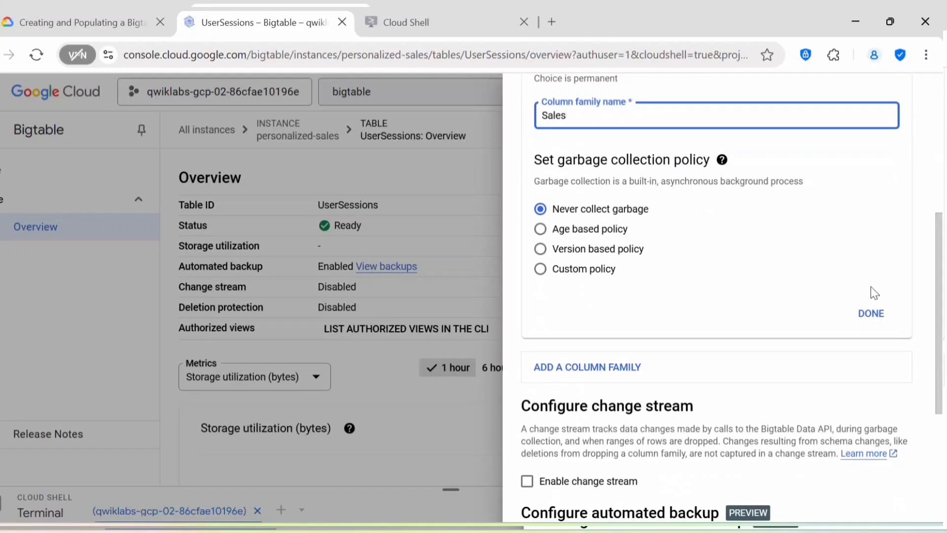
left_click(866, 316)
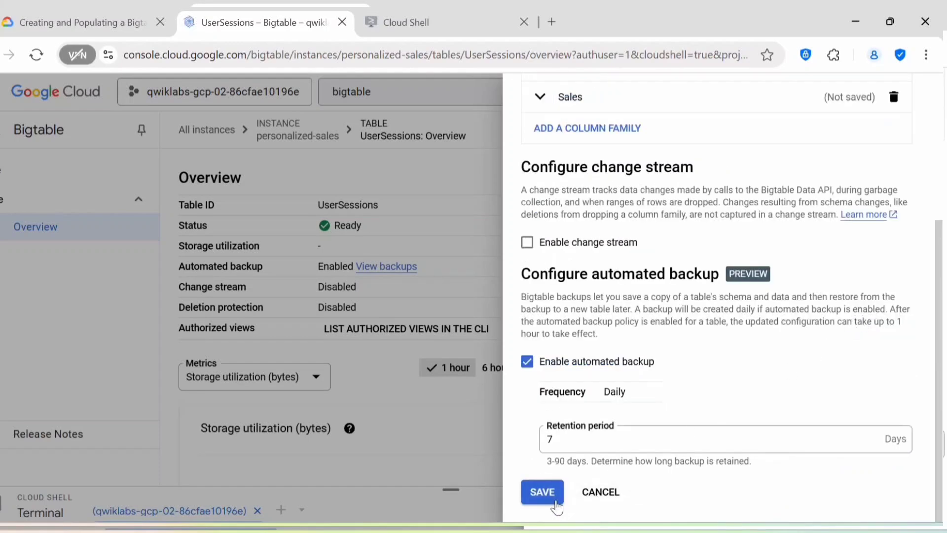
left_click(555, 502)
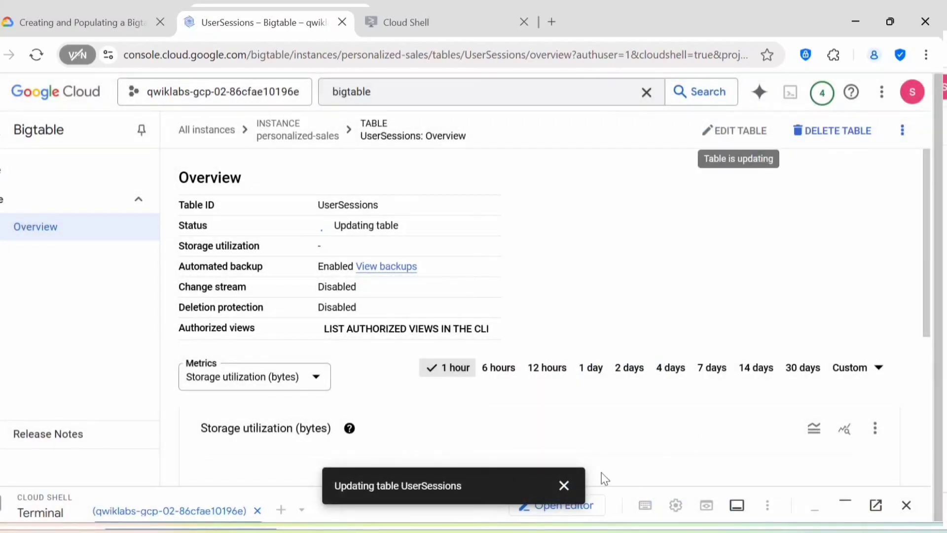
left_click(564, 486)
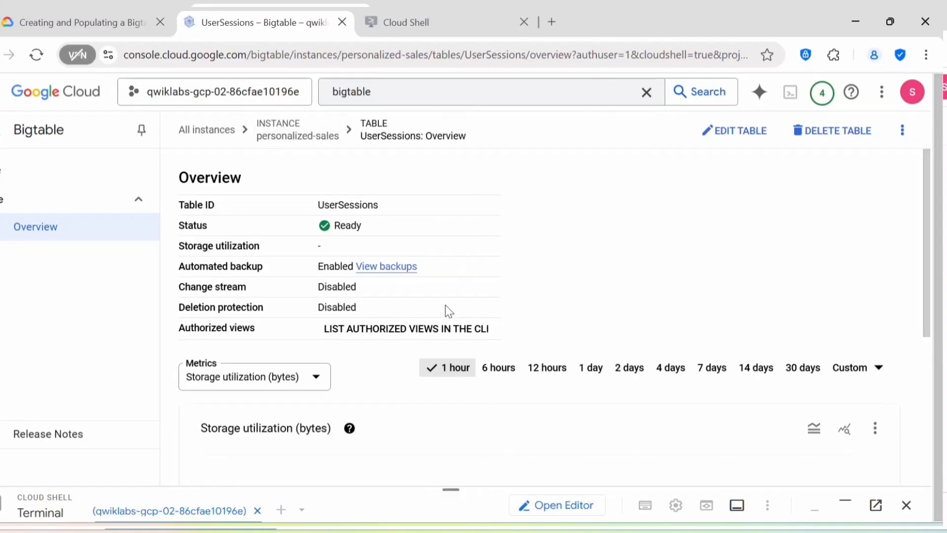
Step: Review the UserSessions table overview and verify the lab's "Create a new Bigtable table" objective with its progress check
scroll(553, 360, "down", 5)
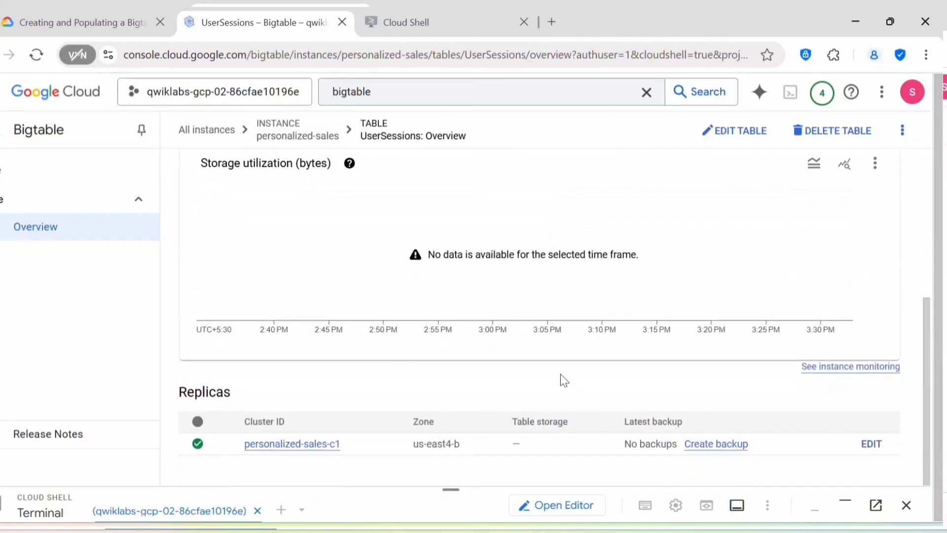
scroll(561, 374, "up", 5)
left_click(79, 22)
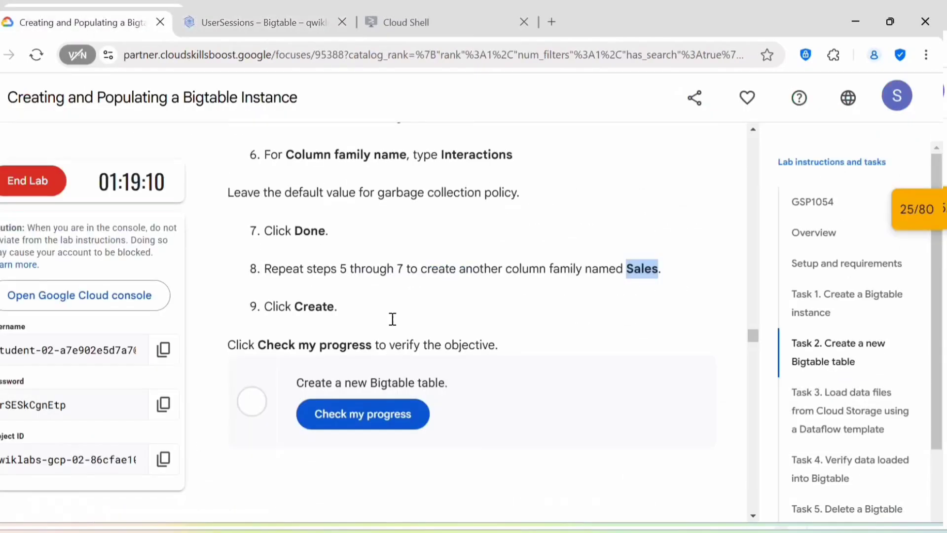
left_click(349, 421)
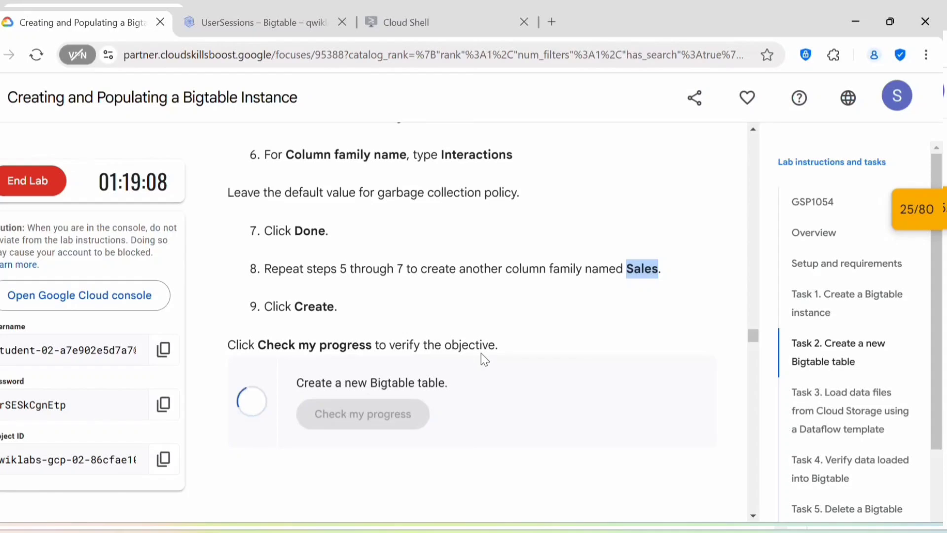
scroll(481, 353, "down", 6)
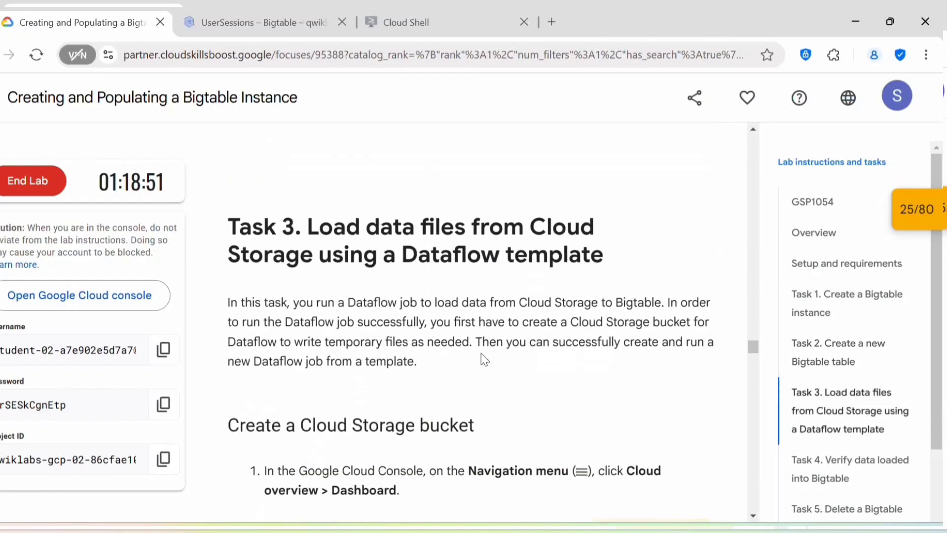
scroll(481, 353, "up", 1)
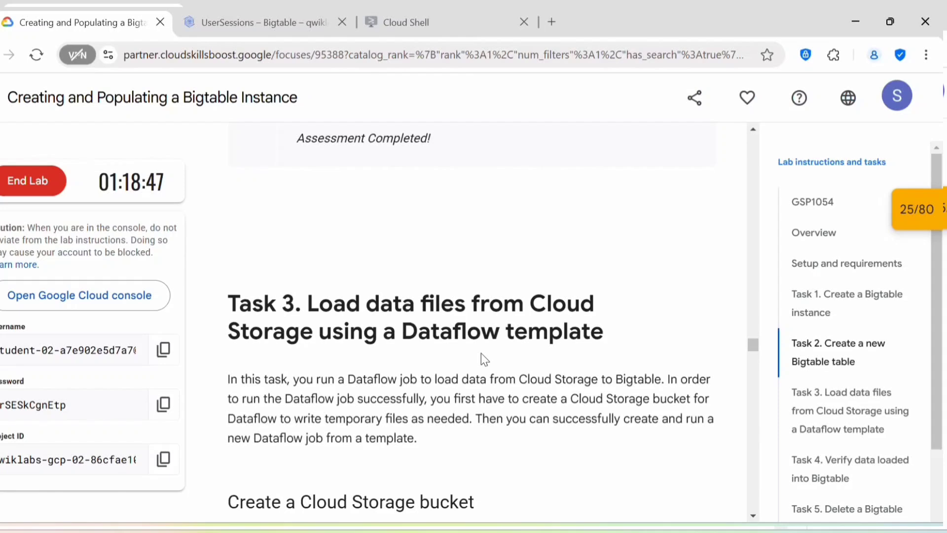
scroll(481, 354, "down", 2)
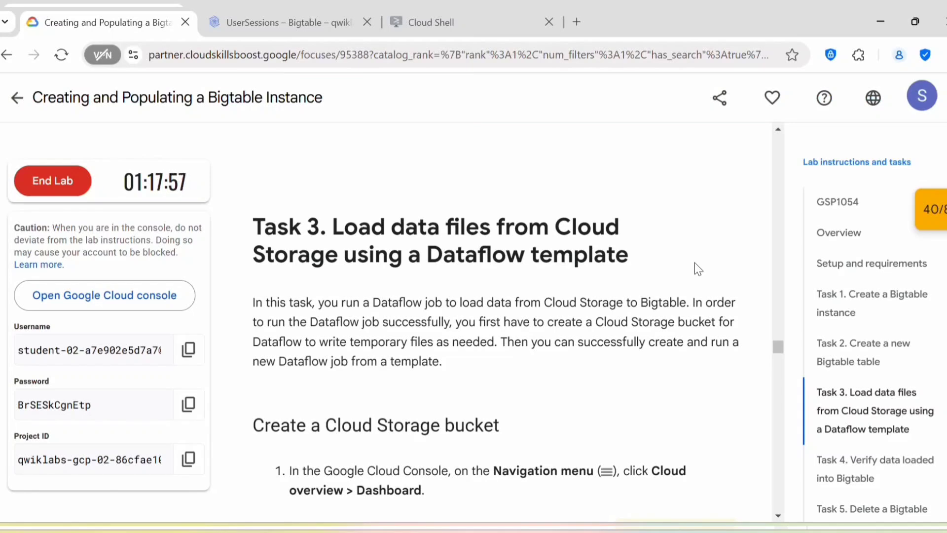
Step: Read the start of Task 3 and copy the project ID from the "Create a Cloud Storage bucket" instructions
scroll(695, 269, "down", 3)
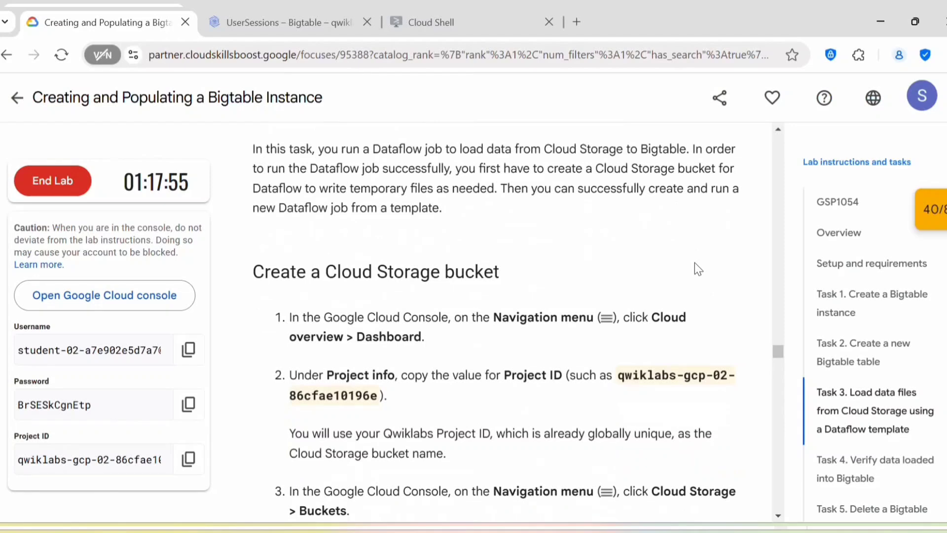
scroll(695, 269, "down", 1)
scroll(695, 269, "down", 1)
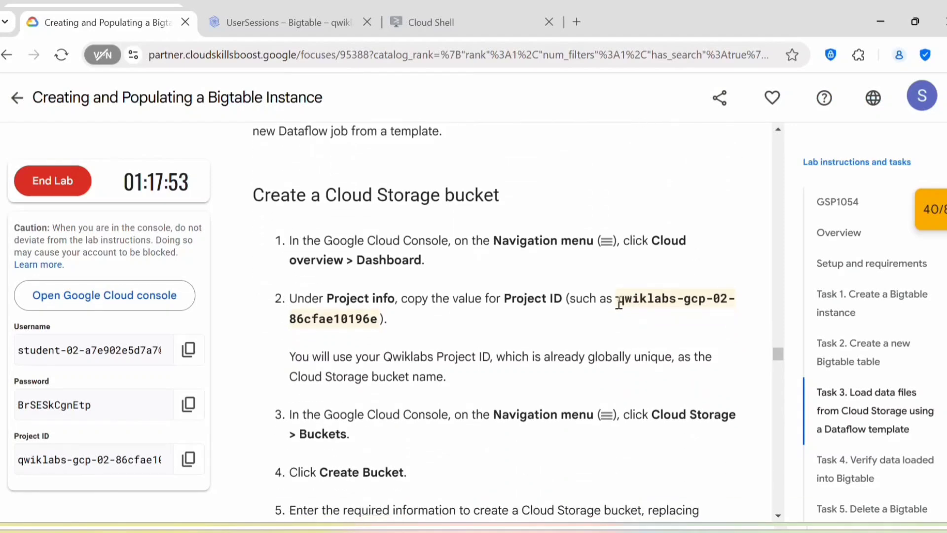
left_click_drag(618, 299, 631, 313)
key("ctrl+c")
left_click_drag(375, 320, 384, 321)
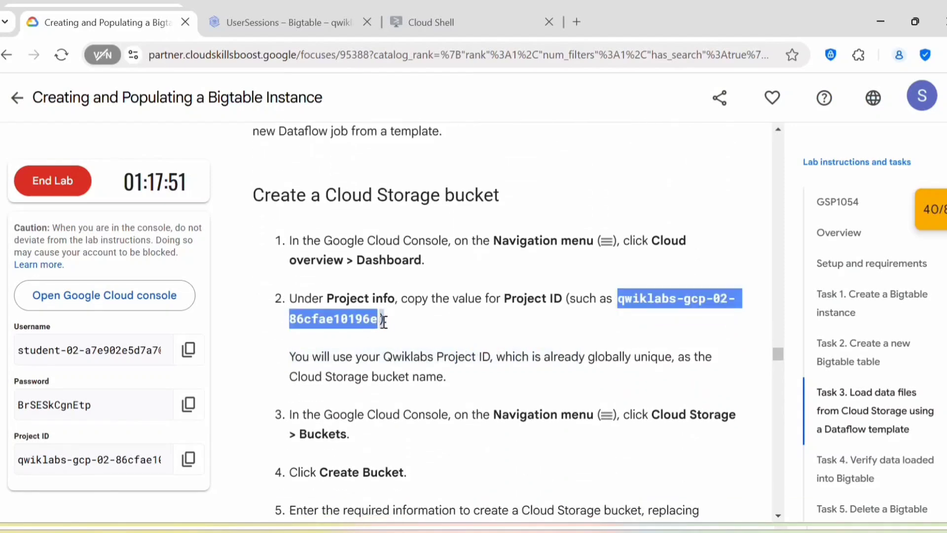
Step: Switch to the Google Cloud console, open Cloud Storage, and start creating a bucket
left_click(298, 22)
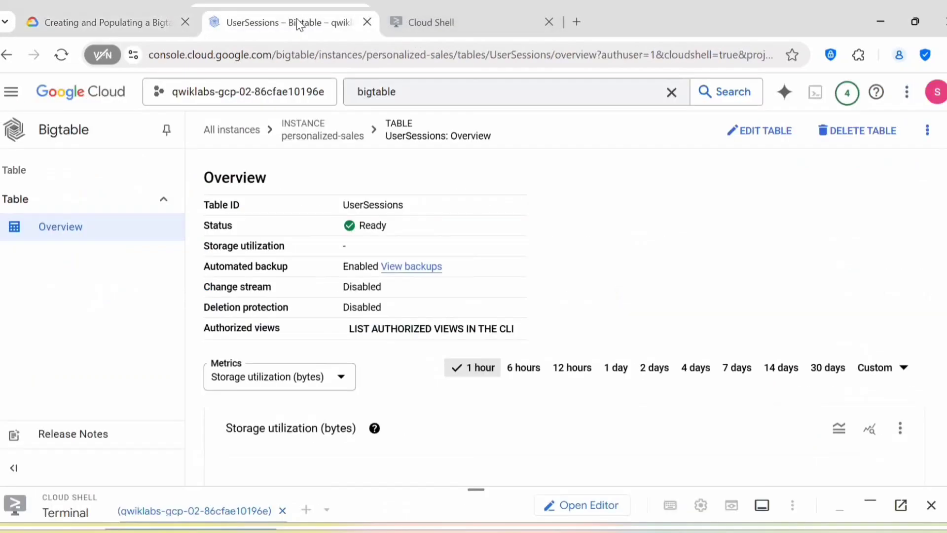
left_click(12, 95)
scroll(99, 382, "down", 3)
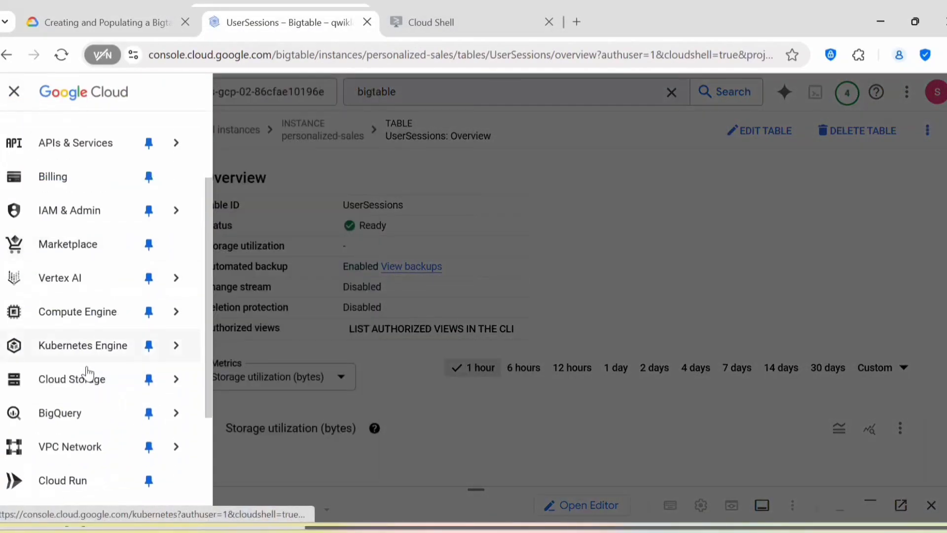
left_click(61, 381)
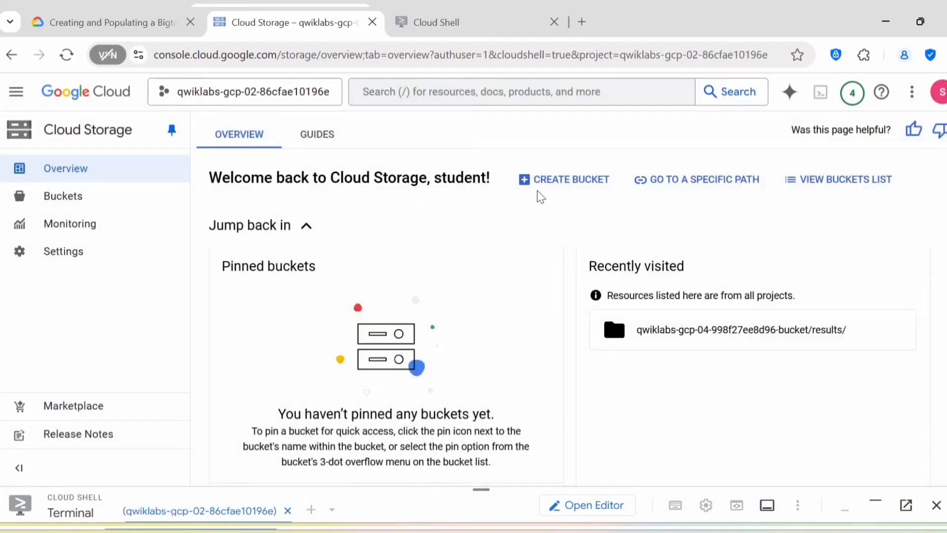
left_click(555, 182)
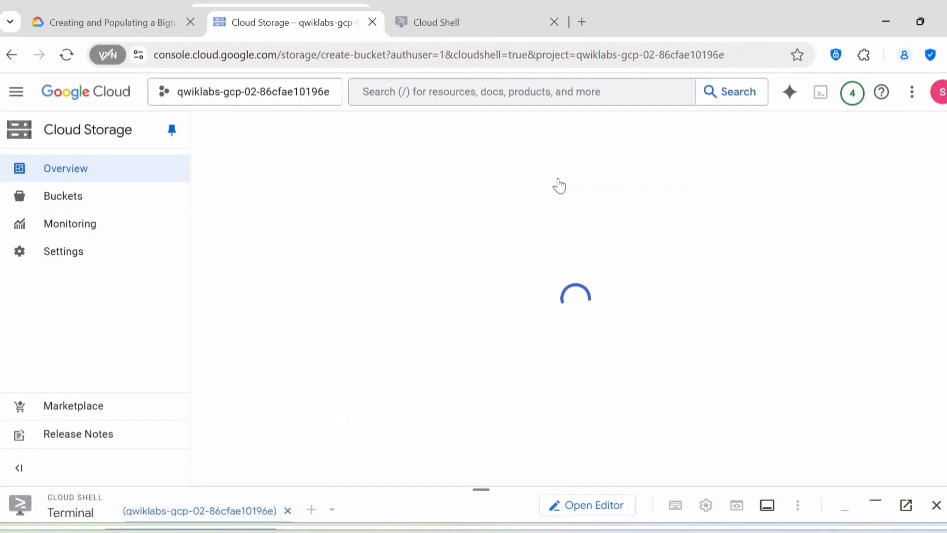
Step: Enter the copied project ID as the bucket's name and continue to the data location settings
left_click(314, 246)
key("ctrl+v")
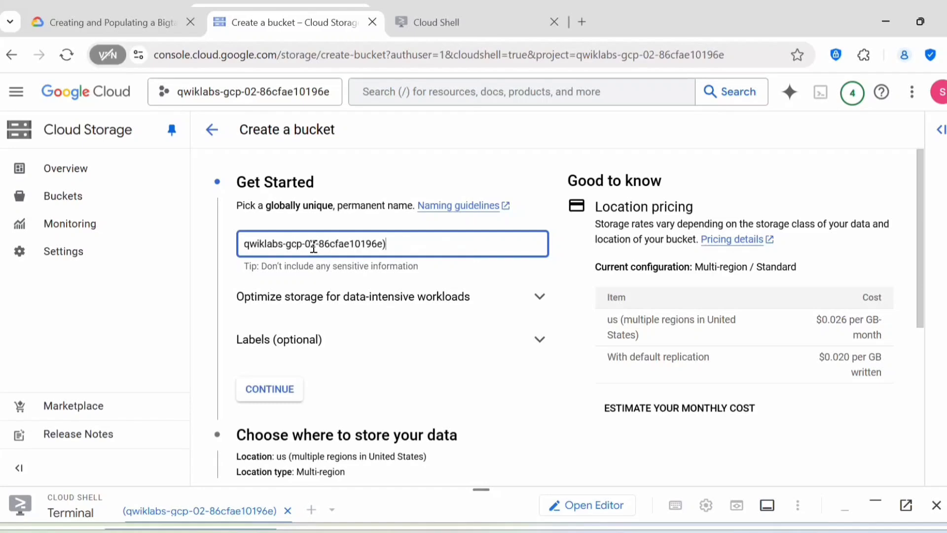
key("Return")
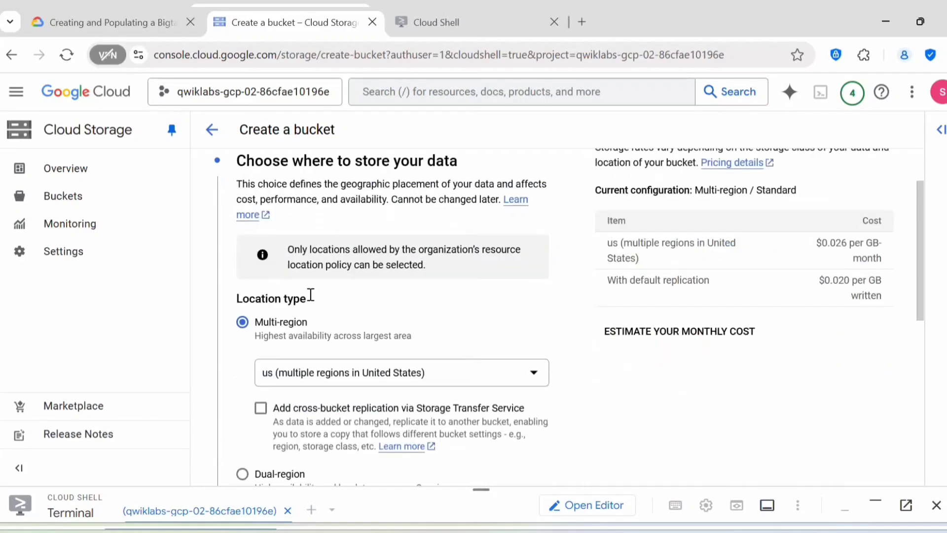
Step: Keep the multi-region us location and the remaining defaults, and create the bucket with public access prevention enforced
scroll(309, 277, "down", 3)
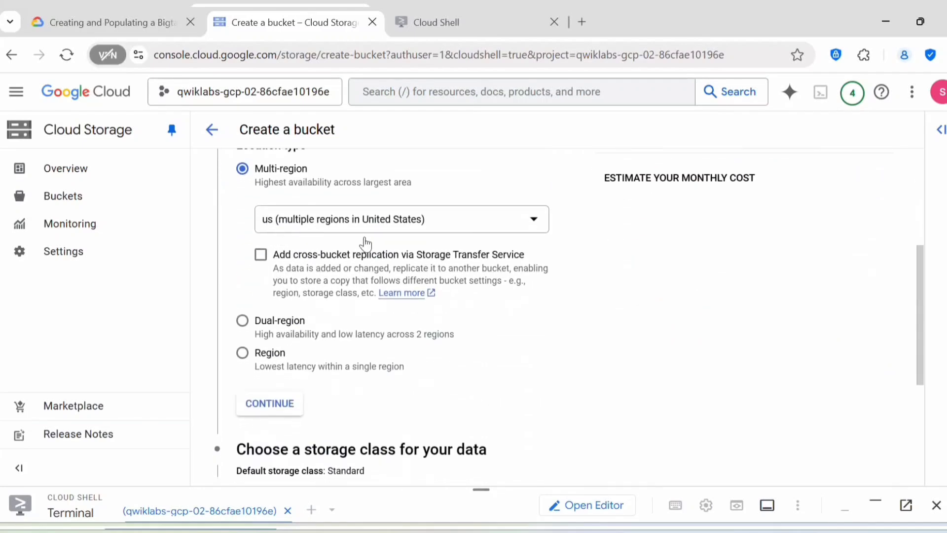
scroll(338, 318, "down", 3)
left_click(256, 259)
scroll(292, 282, "down", 5)
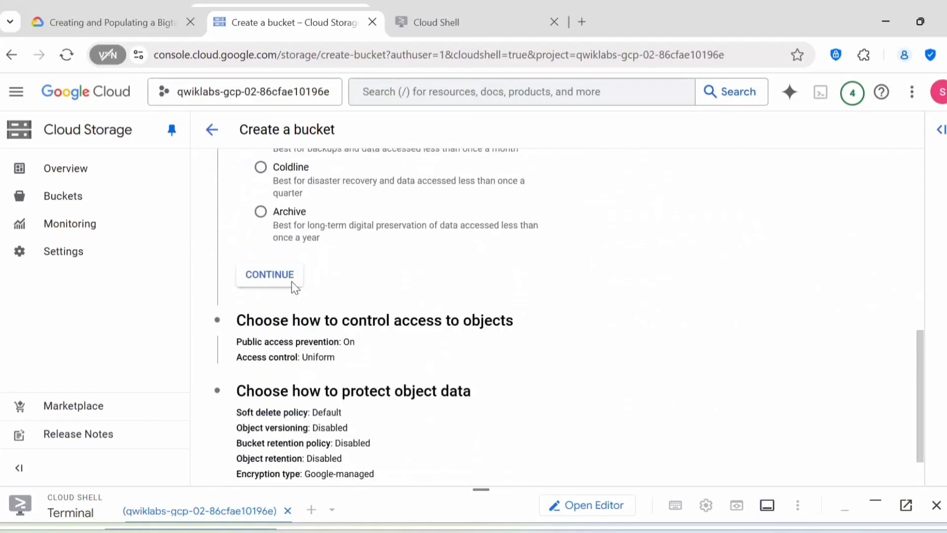
scroll(318, 192, "up", 2)
scroll(307, 362, "down", 2)
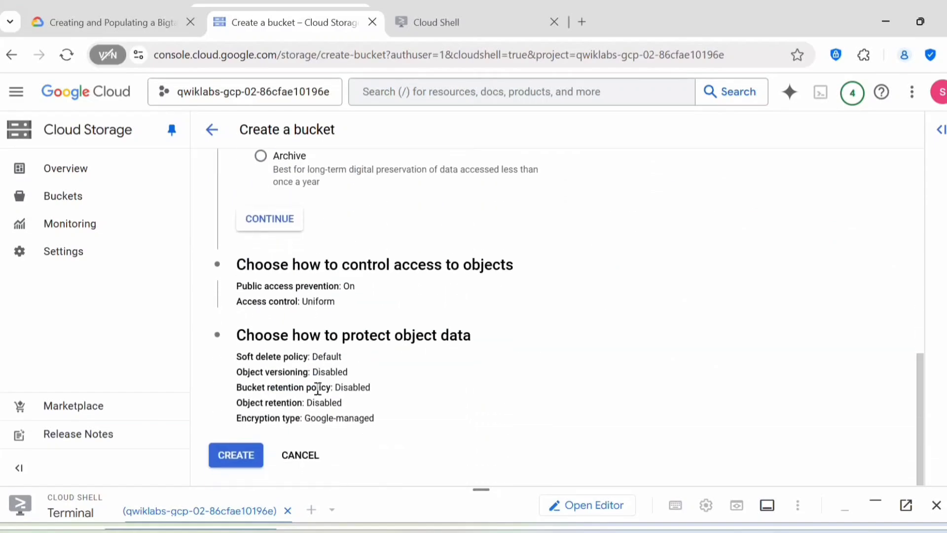
left_click(235, 454)
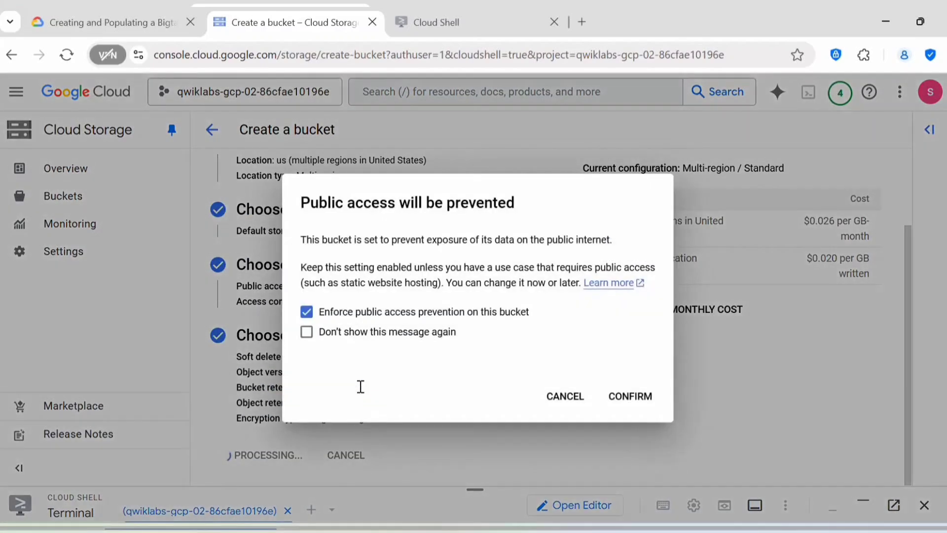
left_click(628, 399)
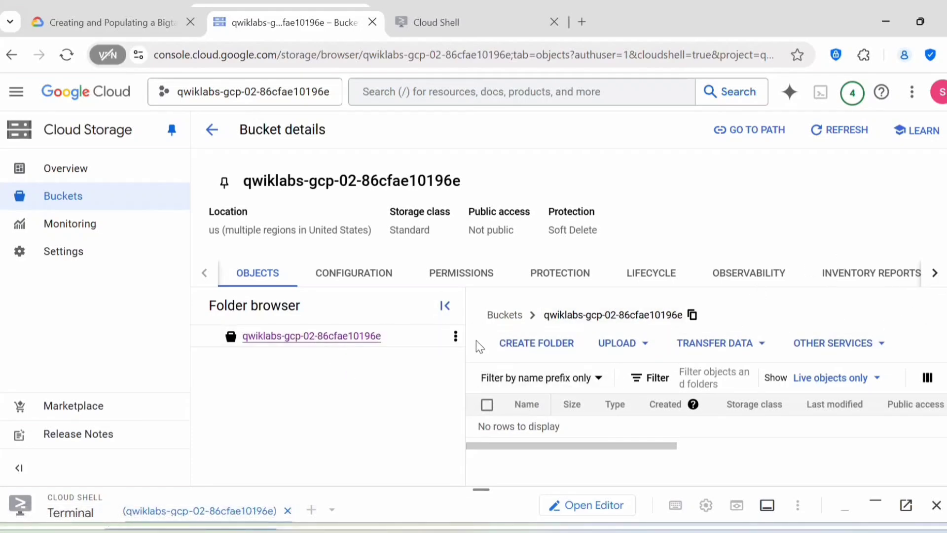
Step: Read the lab's Dataflow job instructions, and open Dataflow in the Google Cloud console to start creating a job from a template
left_click(113, 21)
scroll(430, 359, "down", 5)
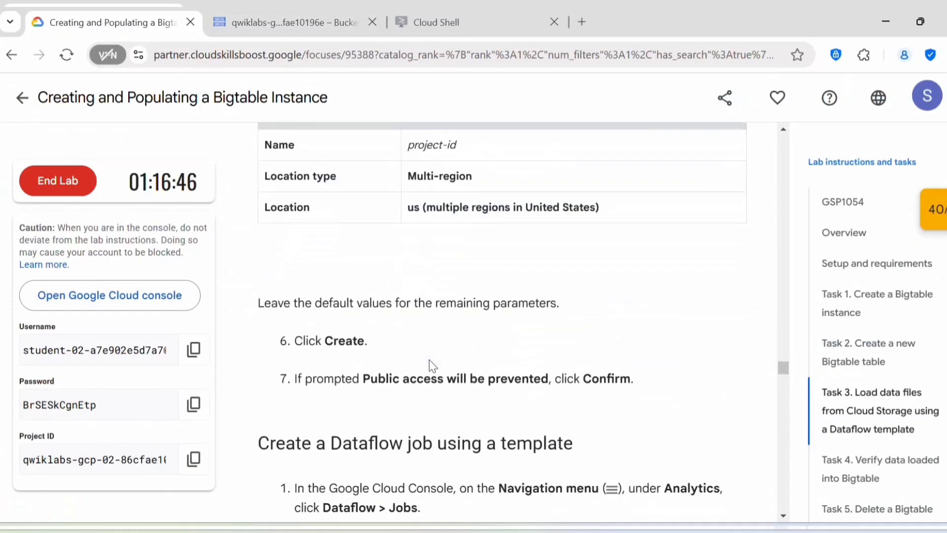
scroll(430, 365, "down", 3)
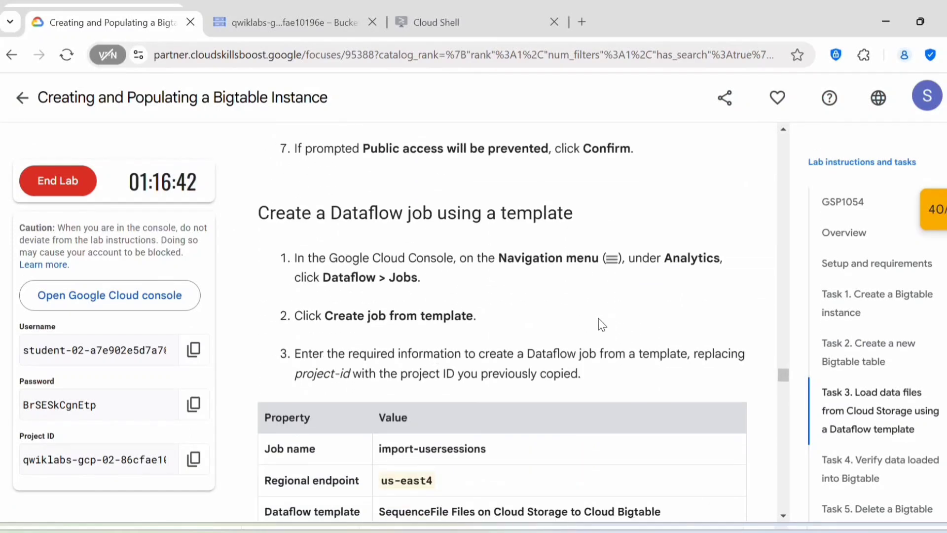
key("ctrl+Tab")
left_click(432, 92)
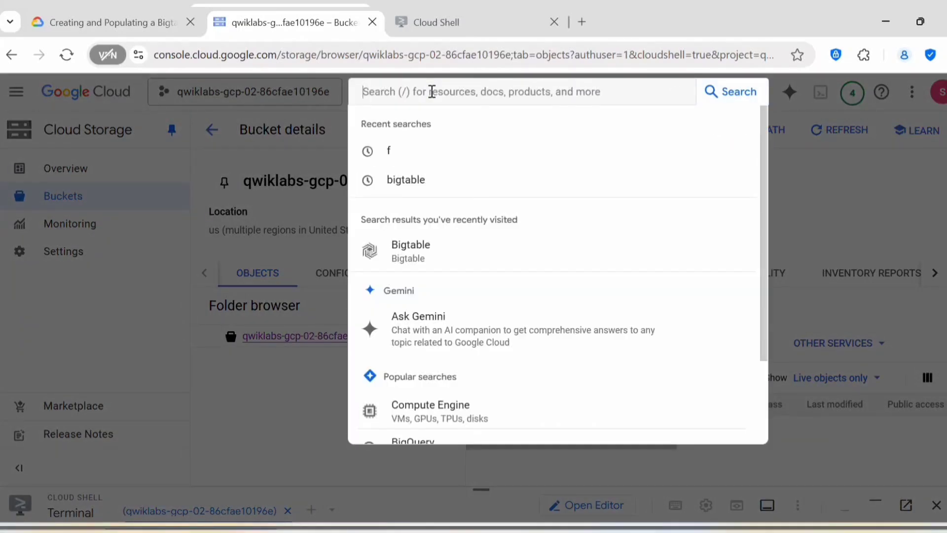
type("dataflow")
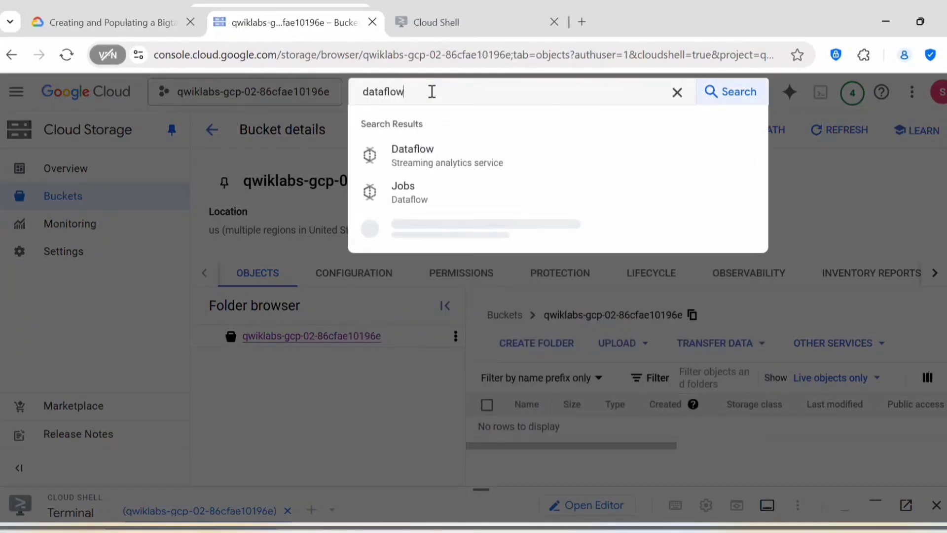
left_click(409, 159)
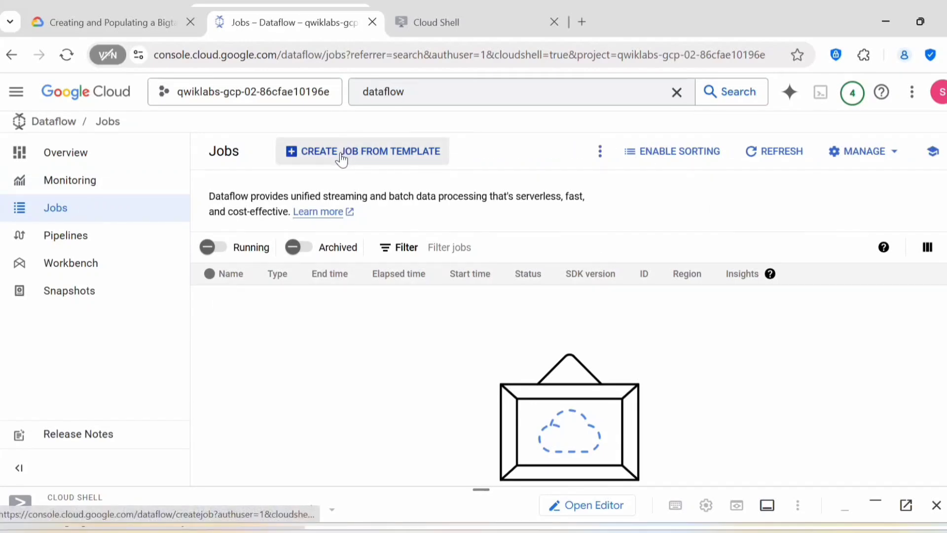
left_click(341, 157)
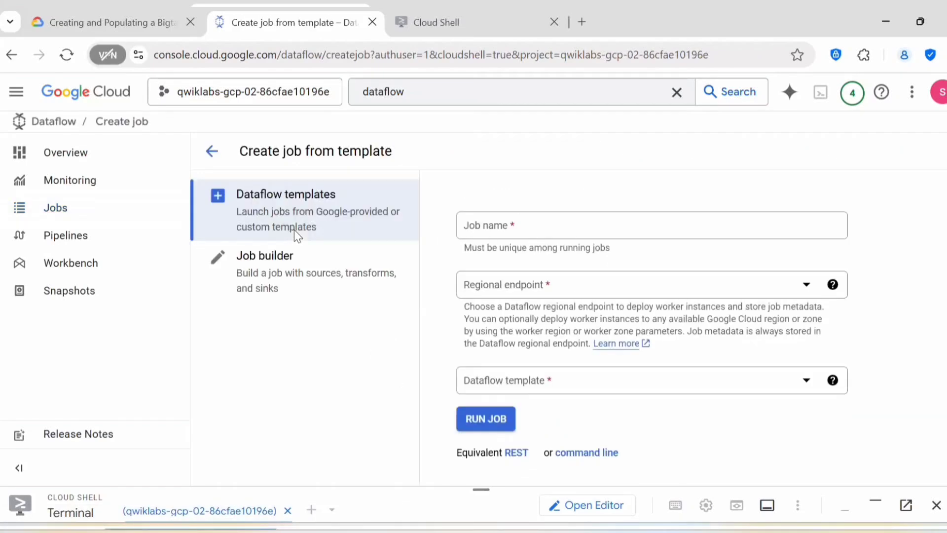
Step: Copy import-usersessions from the lab as the Dataflow job's name and set the regional endpoint to us-east4 (Northern Virginia)
left_click(59, 20)
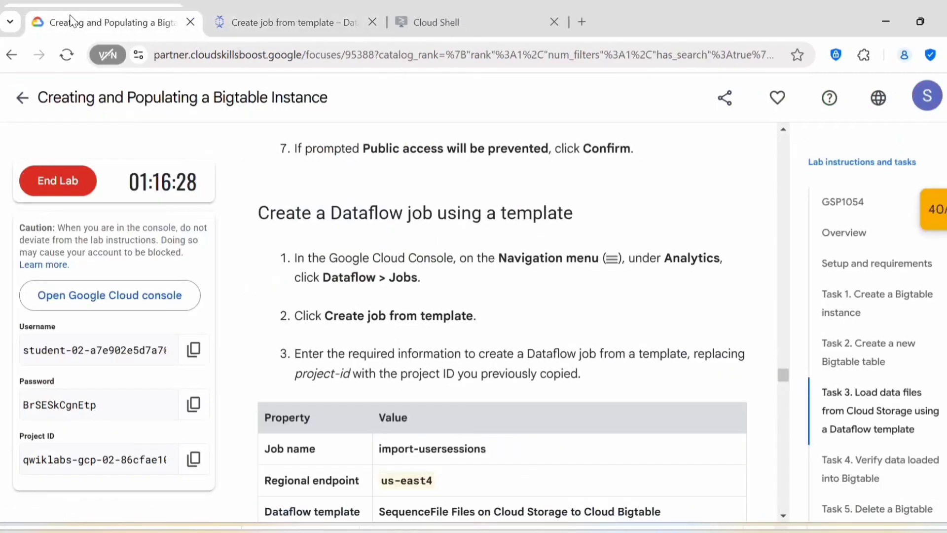
scroll(481, 296, "down", 3)
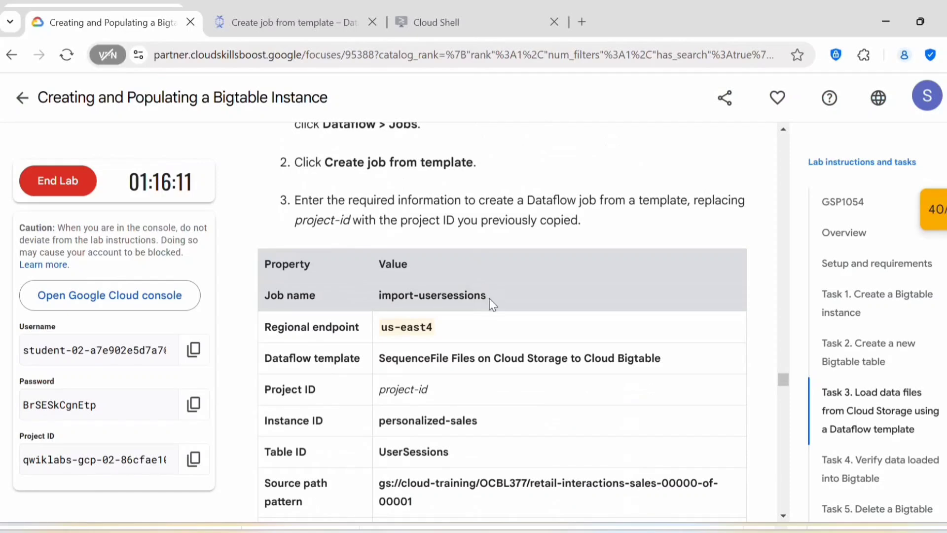
left_click_drag(489, 298, 379, 294)
key("ctrl+c")
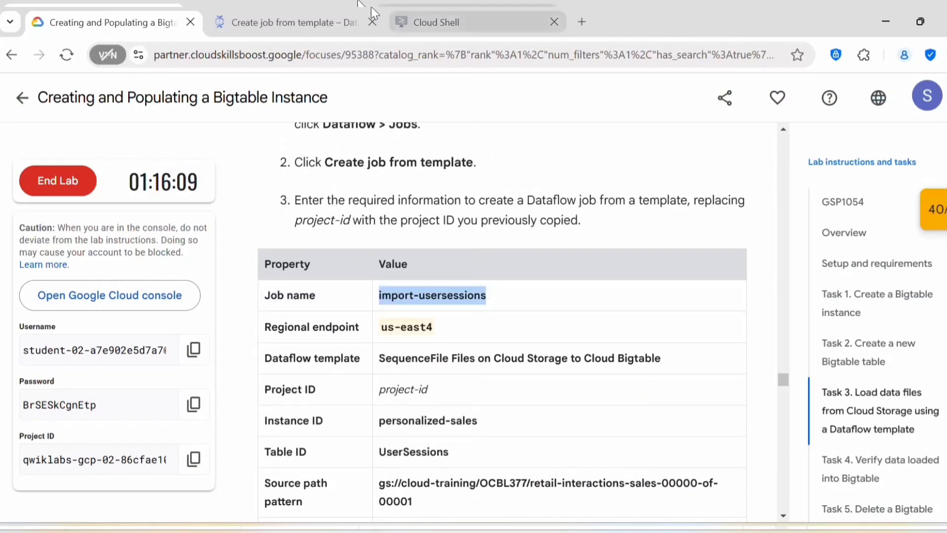
left_click(320, 30)
left_click(533, 229)
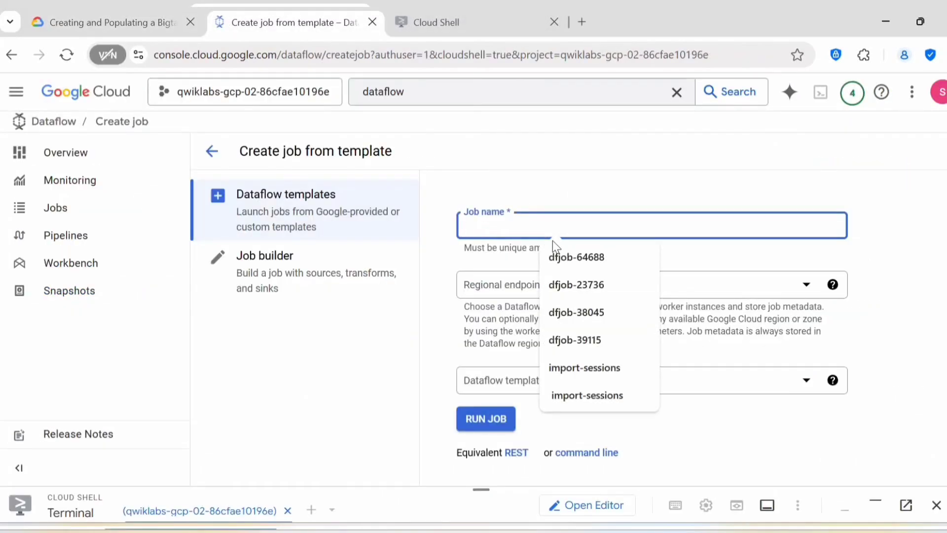
key("ctrl+v")
left_click(493, 275)
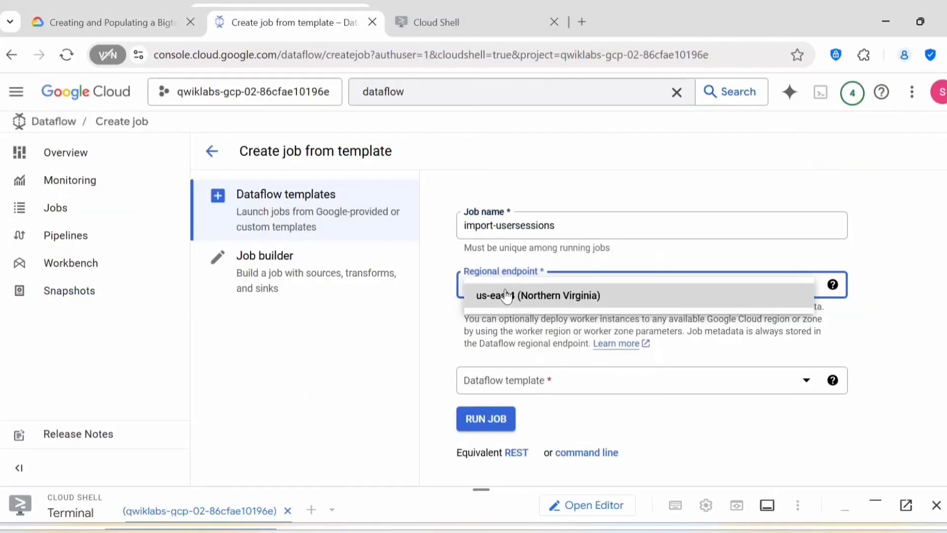
left_click(528, 309)
Step: Check the template named in the lab's job table and select SequenceFile Files on Cloud Storage to Cloud Bigtable for the Dataflow job
scroll(558, 340, "down", 1)
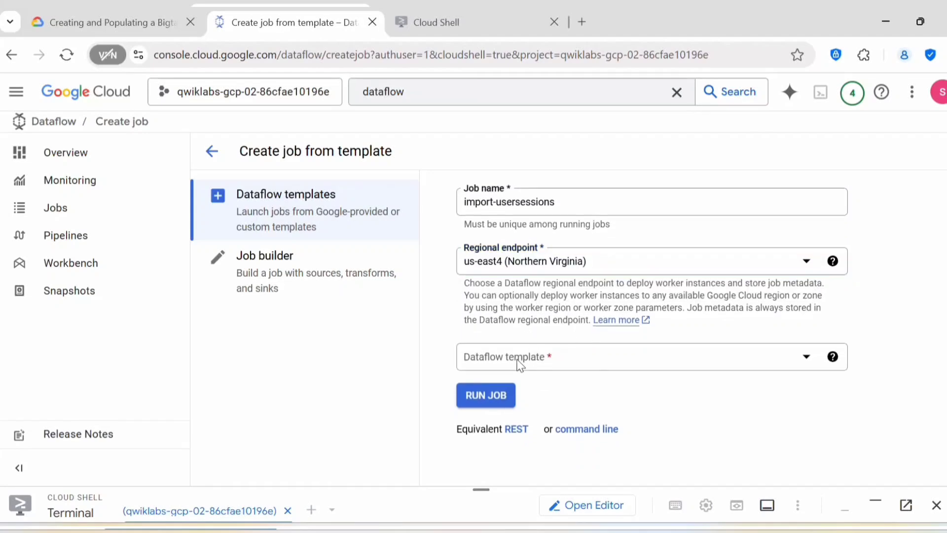
left_click(519, 364)
left_click(96, 22)
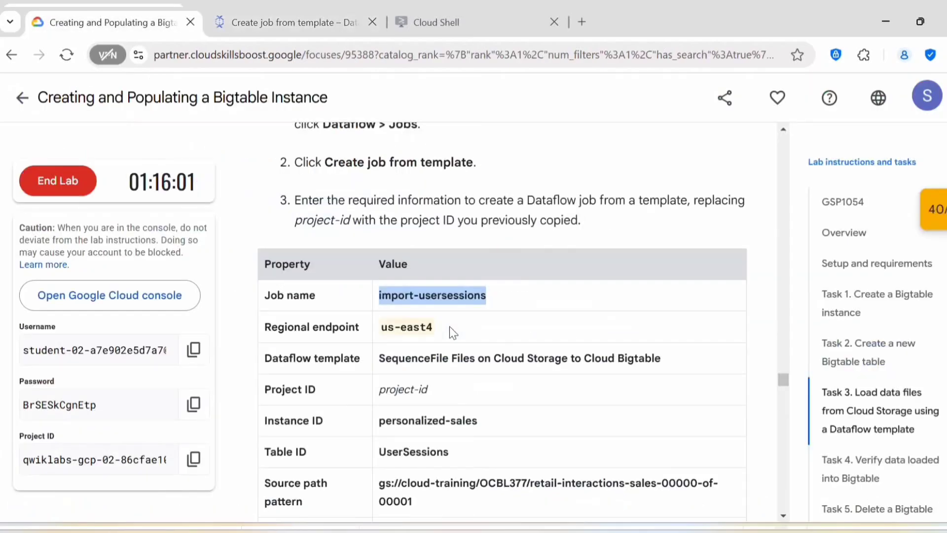
scroll(509, 351, "down", 4)
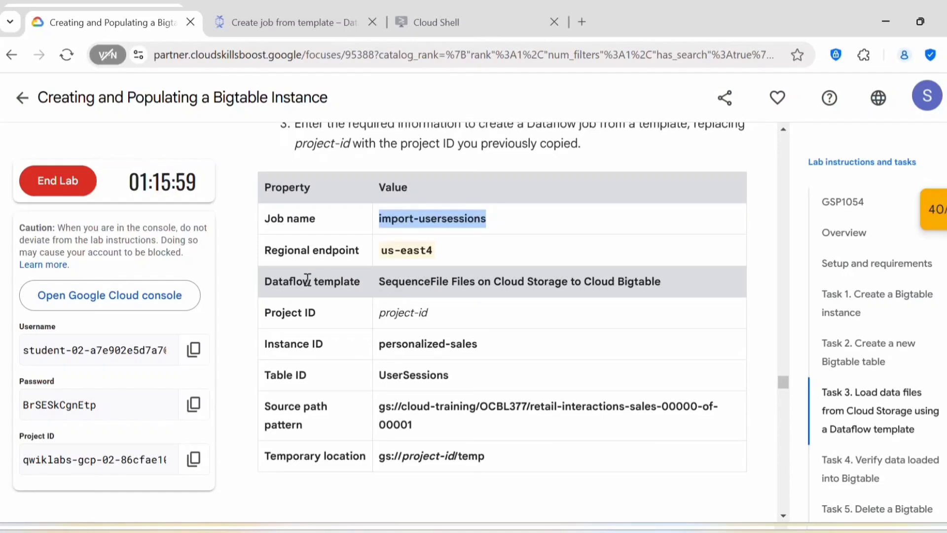
left_click_drag(378, 282, 666, 284)
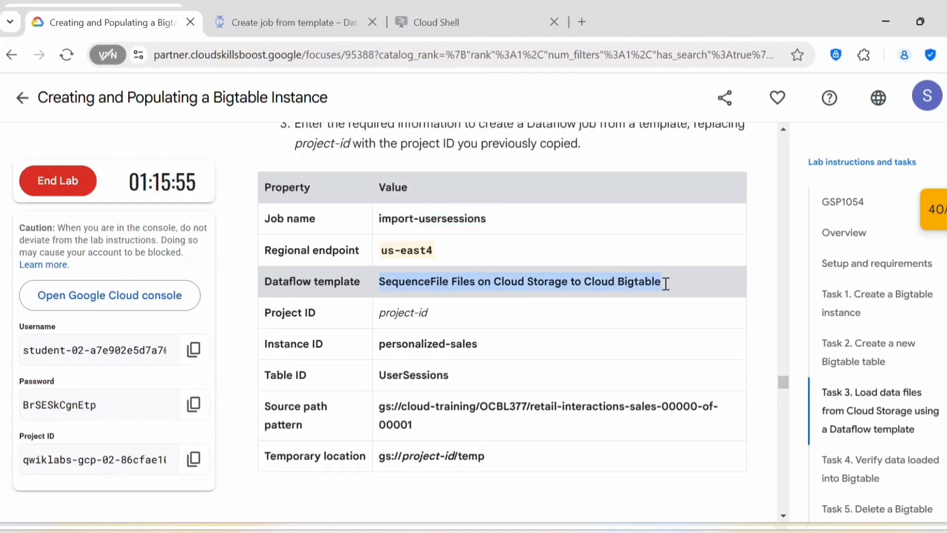
key("ctrl+Tab")
scroll(592, 269, "down", 3)
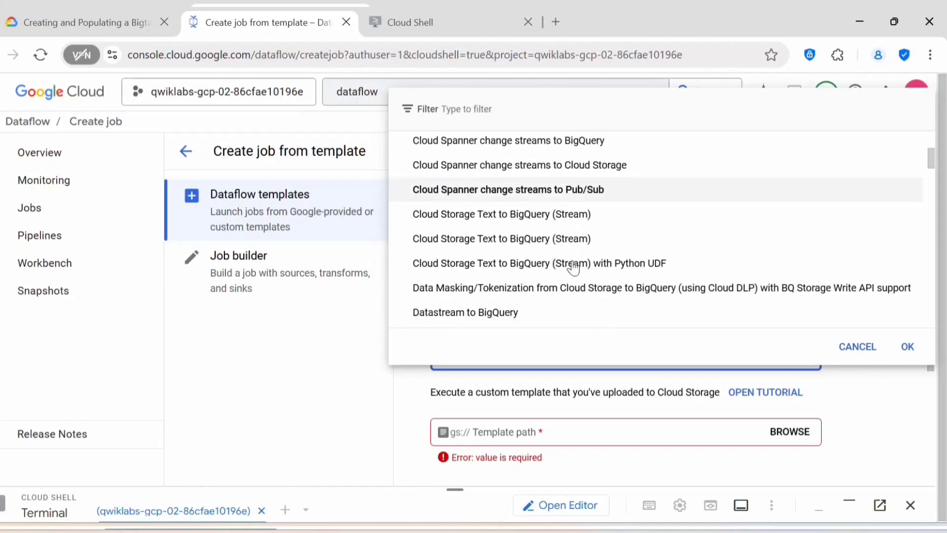
scroll(565, 279, "down", 10)
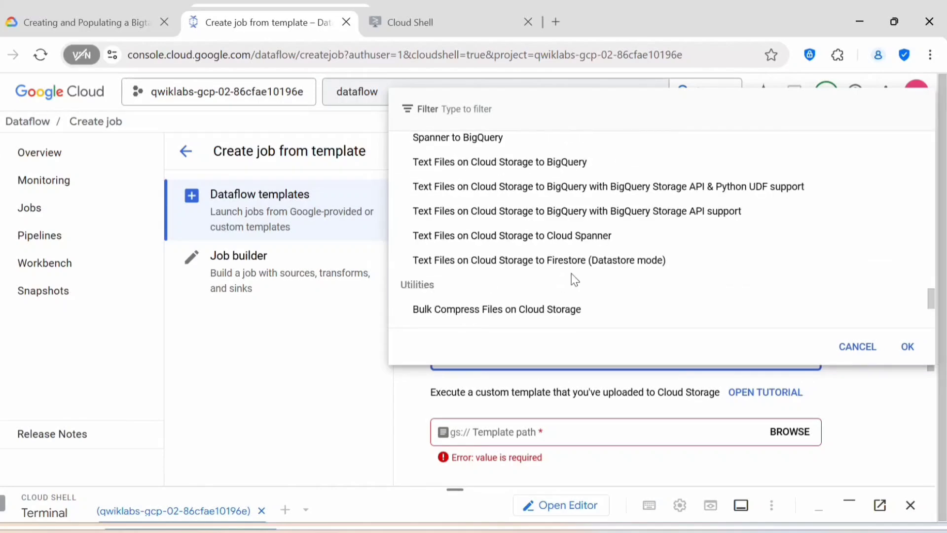
scroll(572, 280, "up", 2)
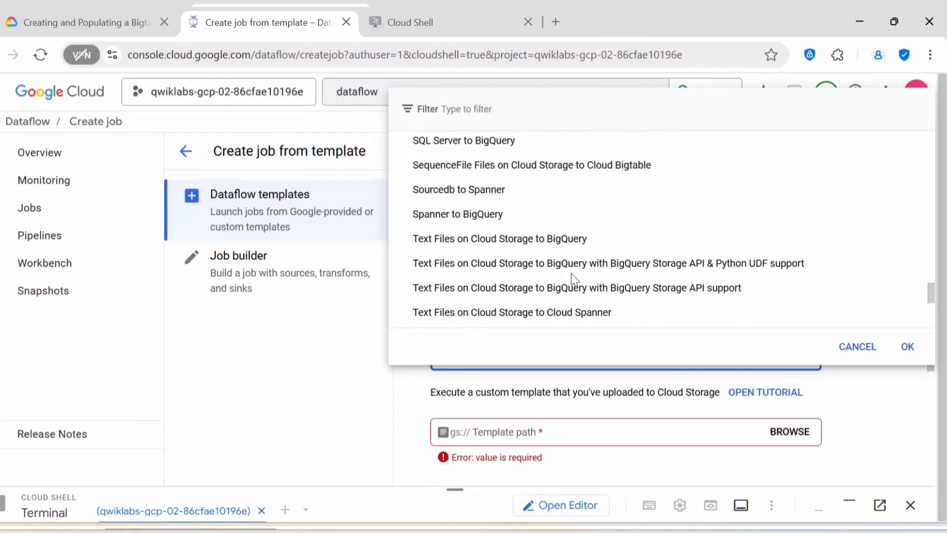
left_click(464, 167)
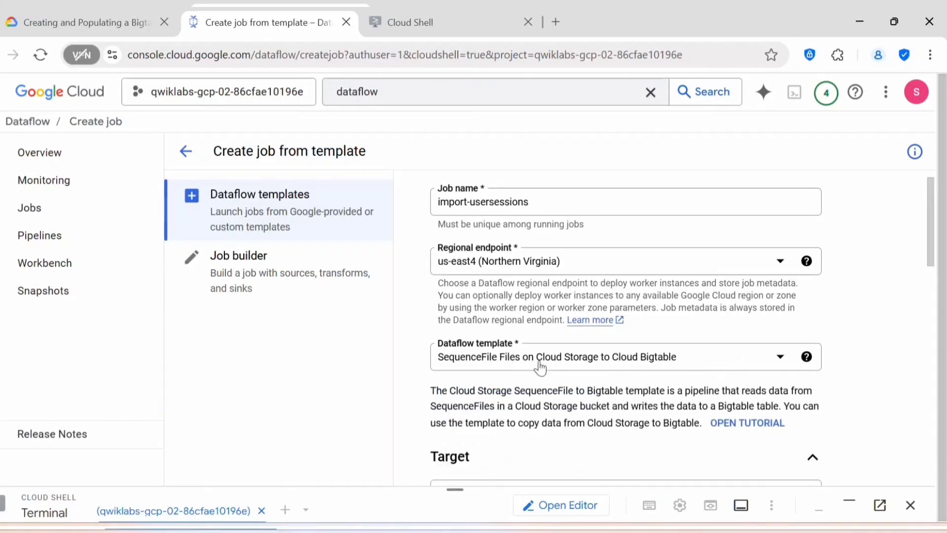
Step: Read the selected template's description, look through its tutorial, and leave the tutorial
scroll(540, 368, "down", 3)
left_click_drag(431, 239, 701, 269)
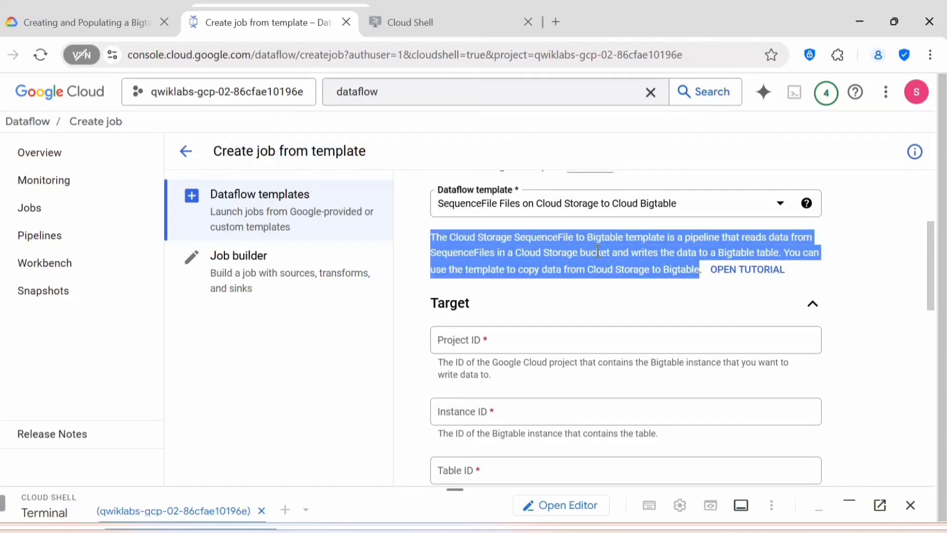
left_click(598, 252)
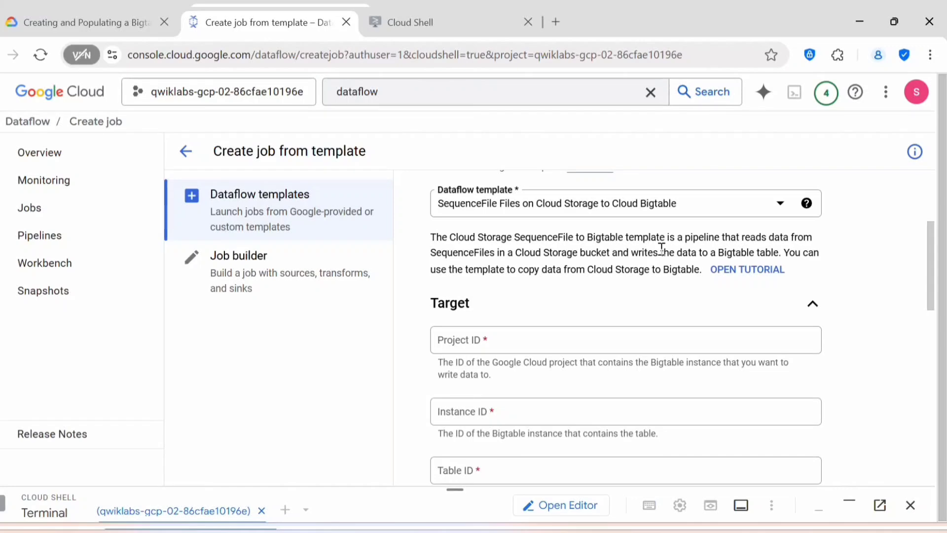
scroll(666, 250, "down", 2)
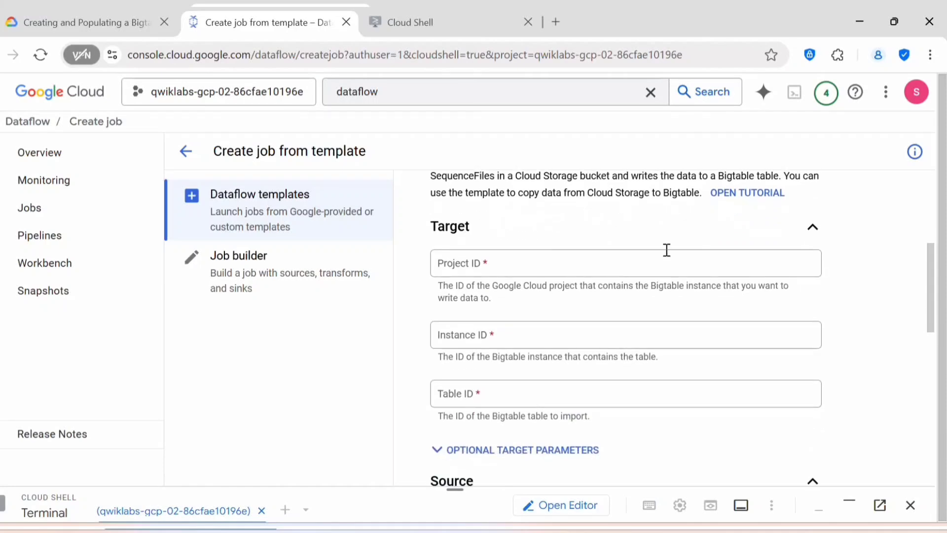
scroll(649, 245, "up", 2)
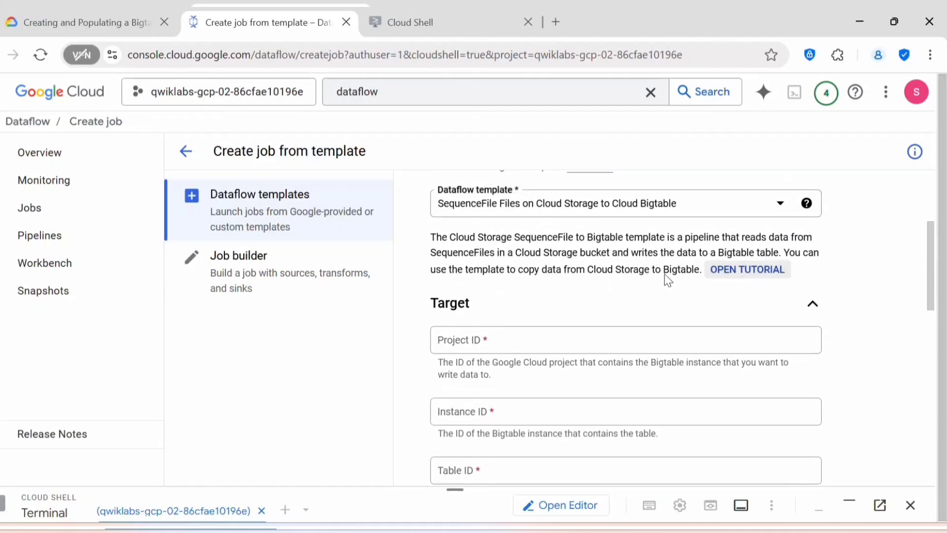
left_click(747, 276)
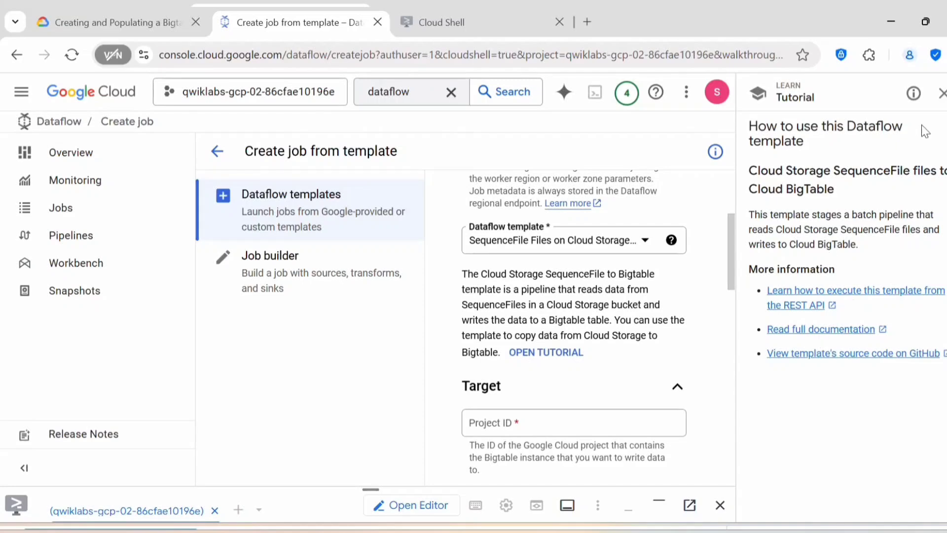
left_click(942, 93)
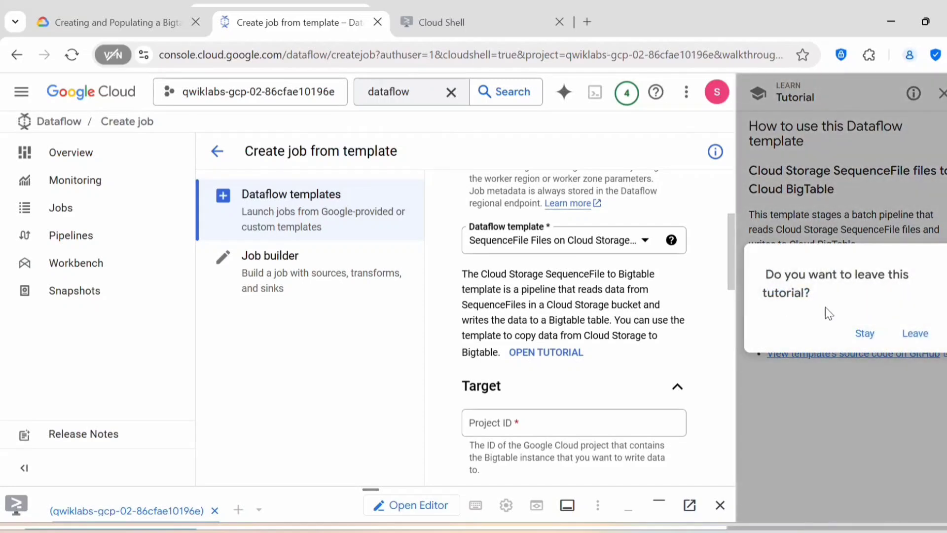
left_click(915, 333)
Step: Copy the project ID qwiklabs-gcp-02-86cfae10196e from the lab into the Dataflow job's target Project ID
scroll(533, 279, "down", 1)
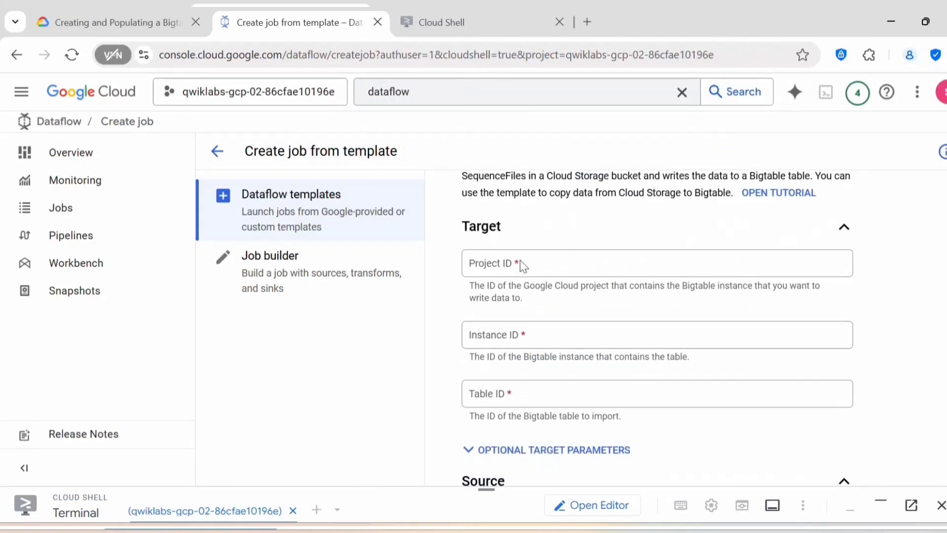
left_click(491, 264)
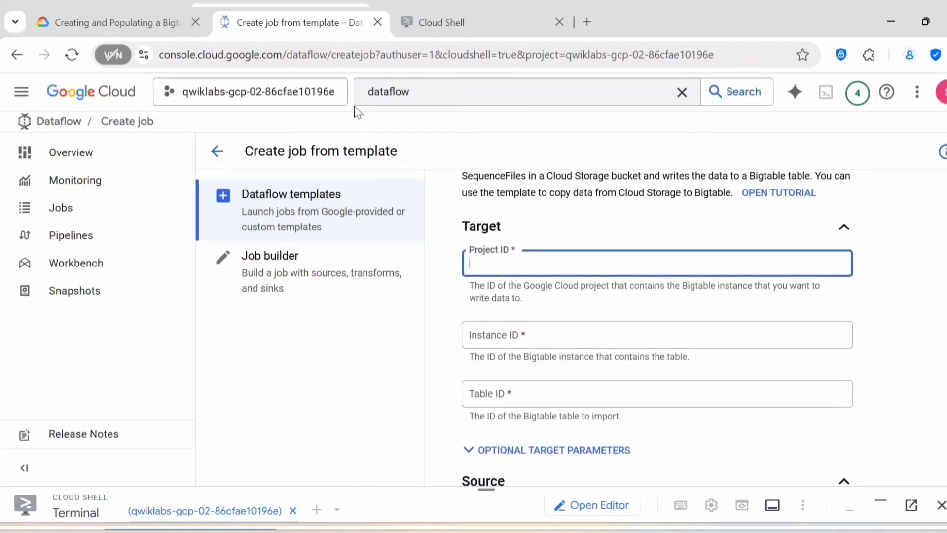
left_click(105, 21)
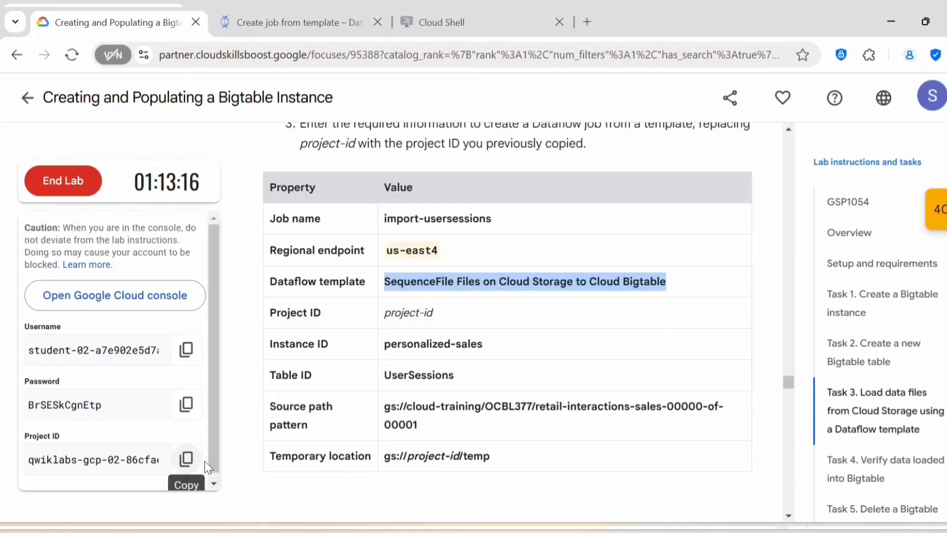
left_click(187, 459)
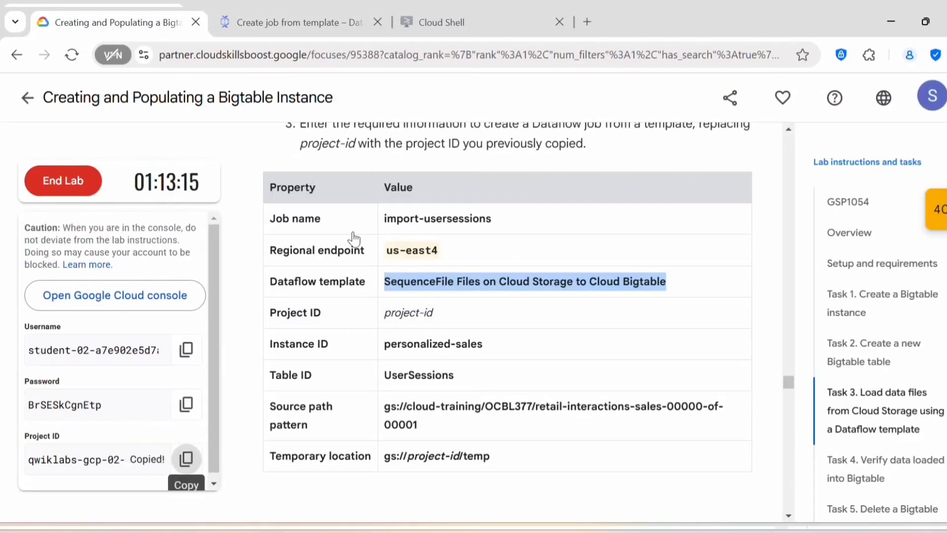
left_click(309, 25)
left_click(541, 269)
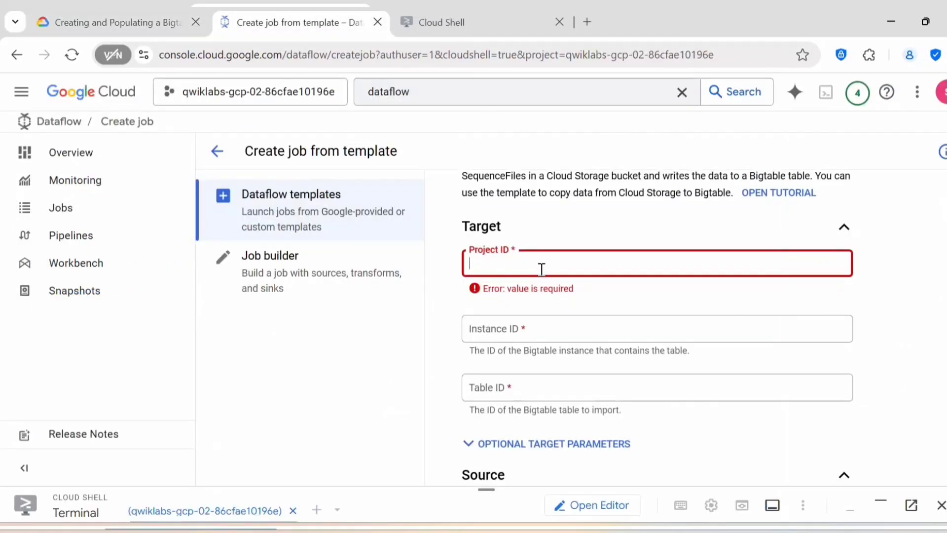
key("ctrl+v")
Step: Copy personalized-sales from the lab's job table into the Dataflow job's target Instance ID
left_click(514, 334)
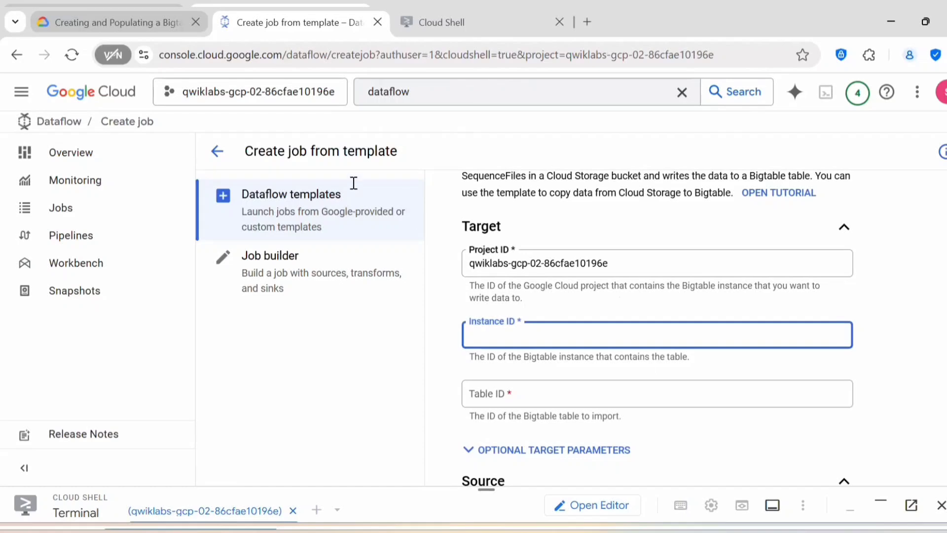
left_click(153, 23)
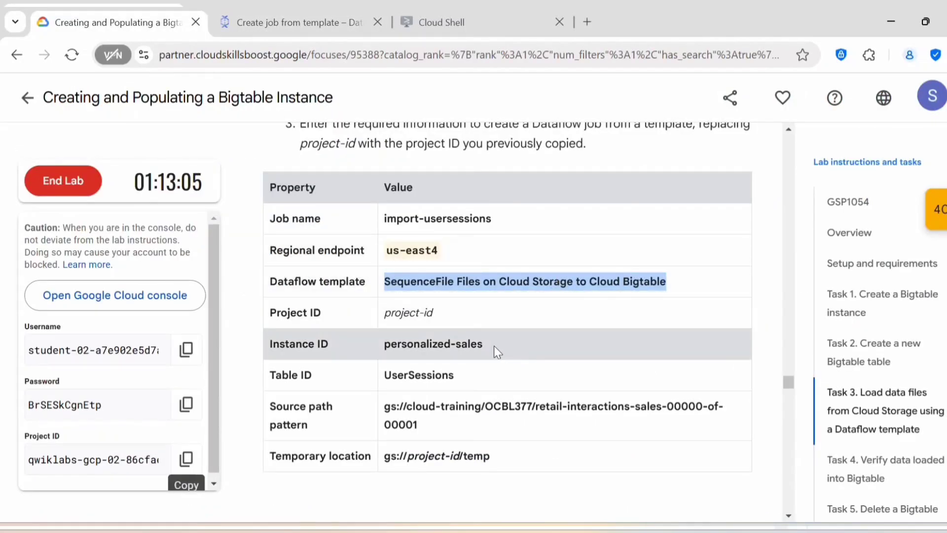
left_click_drag(493, 346, 383, 345)
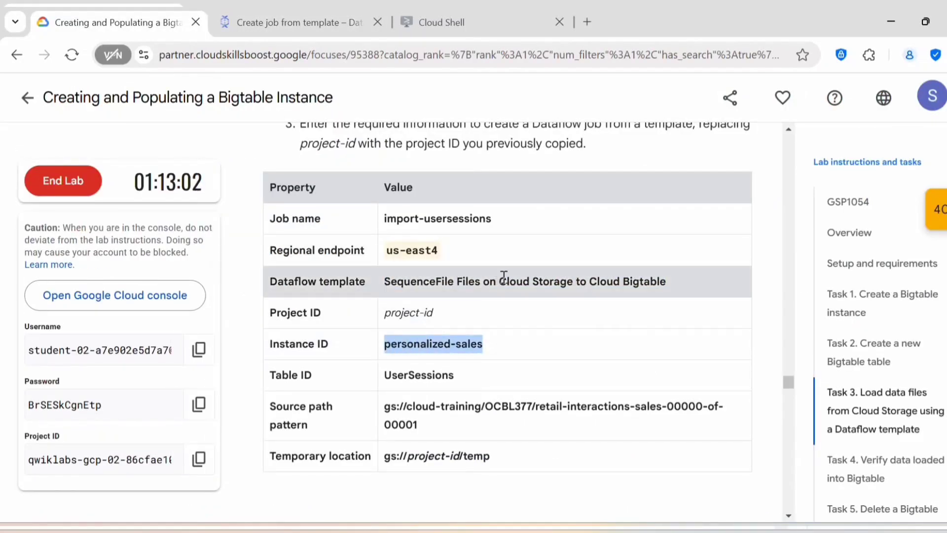
left_click(289, 23)
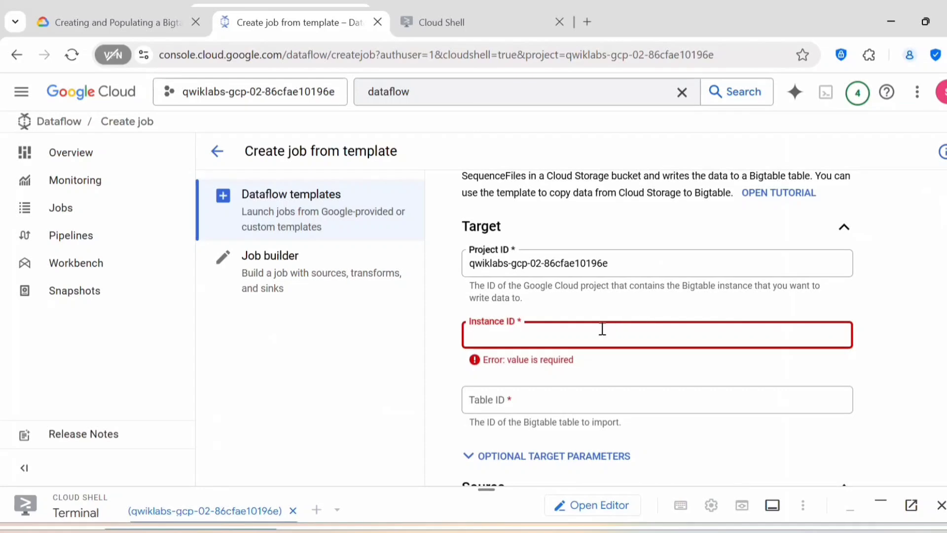
key("ctrl+v")
Step: Copy UserSessions from the lab's job table into the target Table ID and review the target values
left_click(517, 398)
scroll(521, 389, "down", 3)
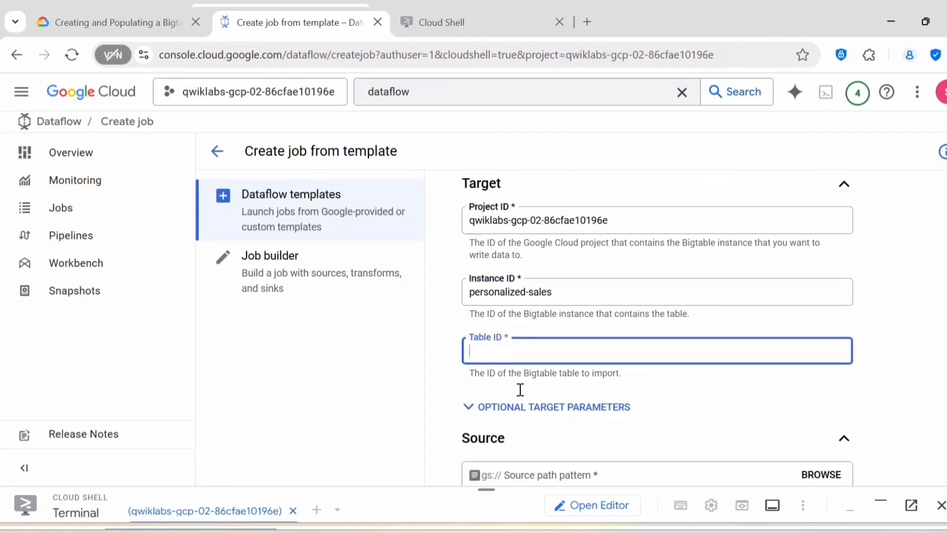
left_click(114, 22)
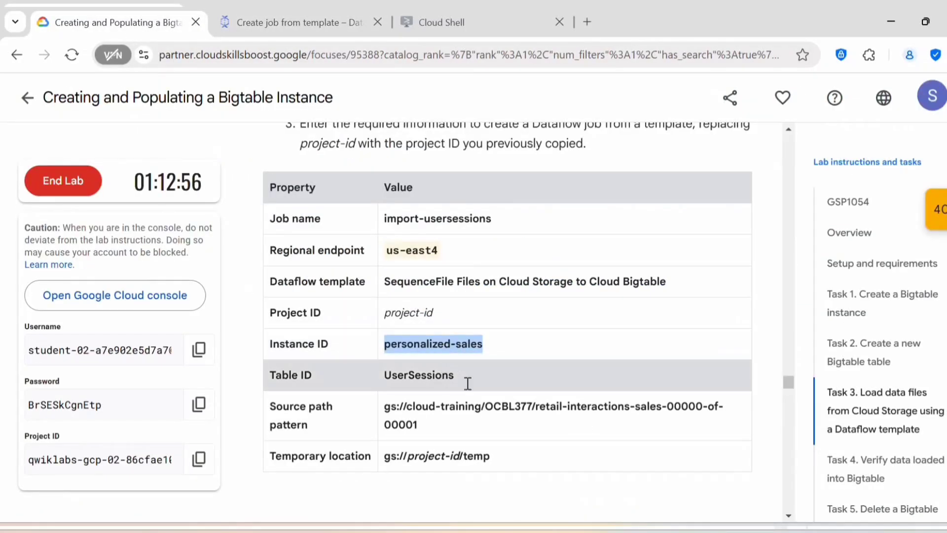
left_click_drag(456, 377, 384, 381)
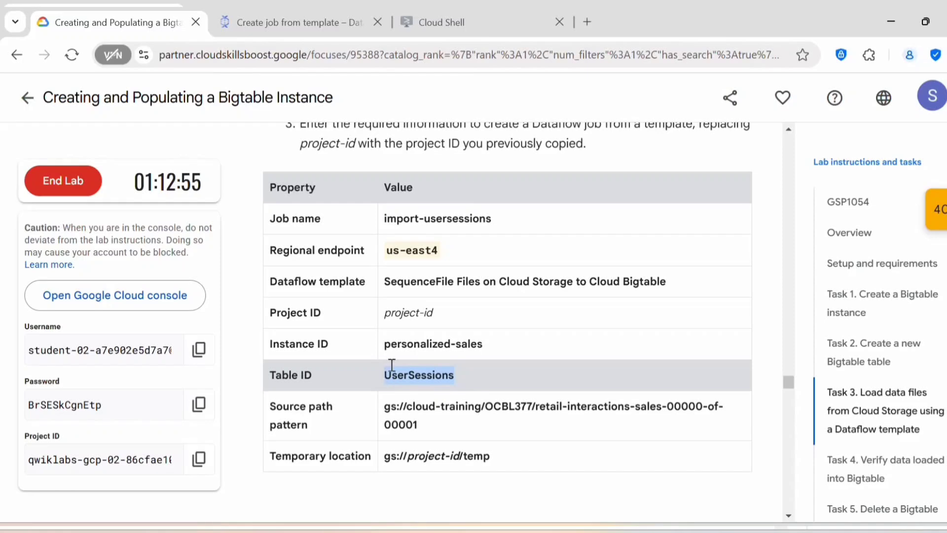
left_click(316, 23)
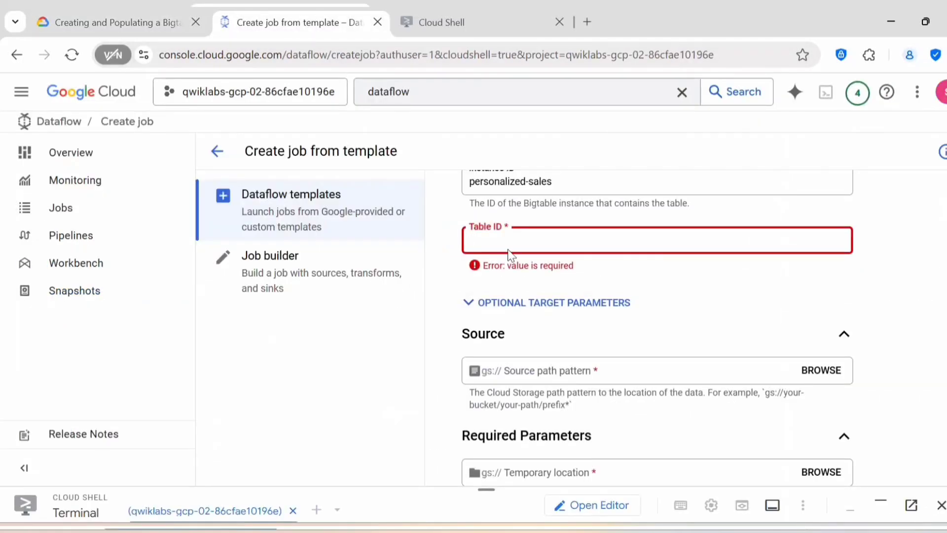
key("ctrl+v")
scroll(571, 264, "up", 3)
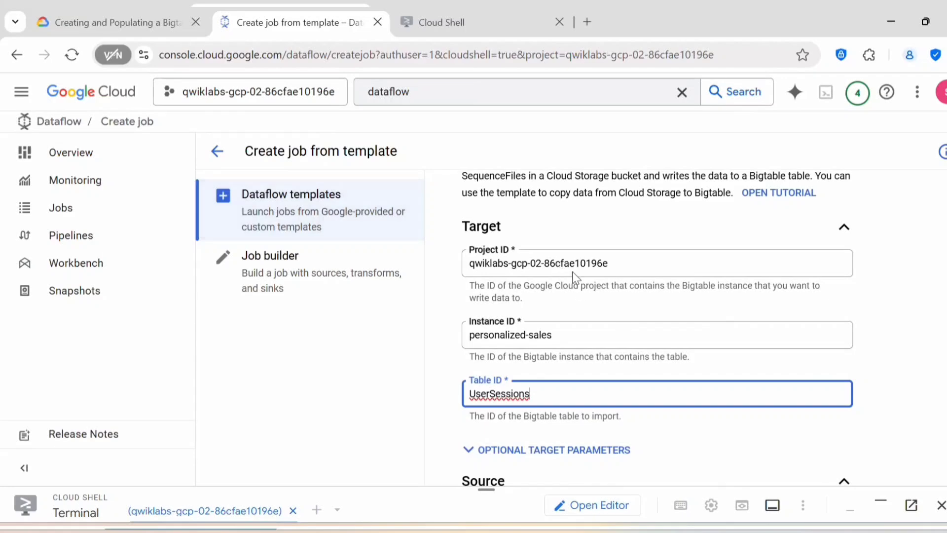
scroll(608, 369, "up", 1)
Step: Copy the source path pattern gs://cloud-training/OCBL377/retail-interactions-sales-00000-of-00001 from the lab into the Dataflow job
scroll(608, 369, "down", 5)
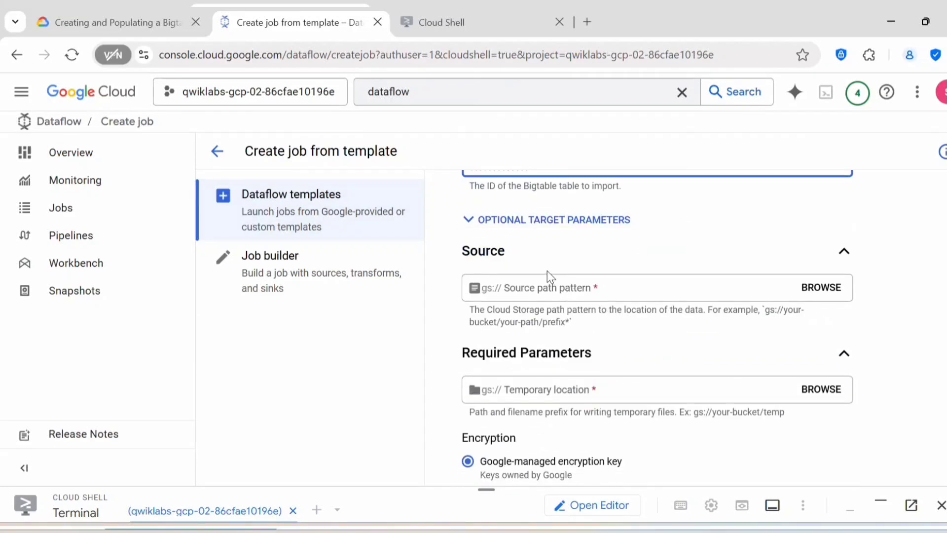
left_click(108, 23)
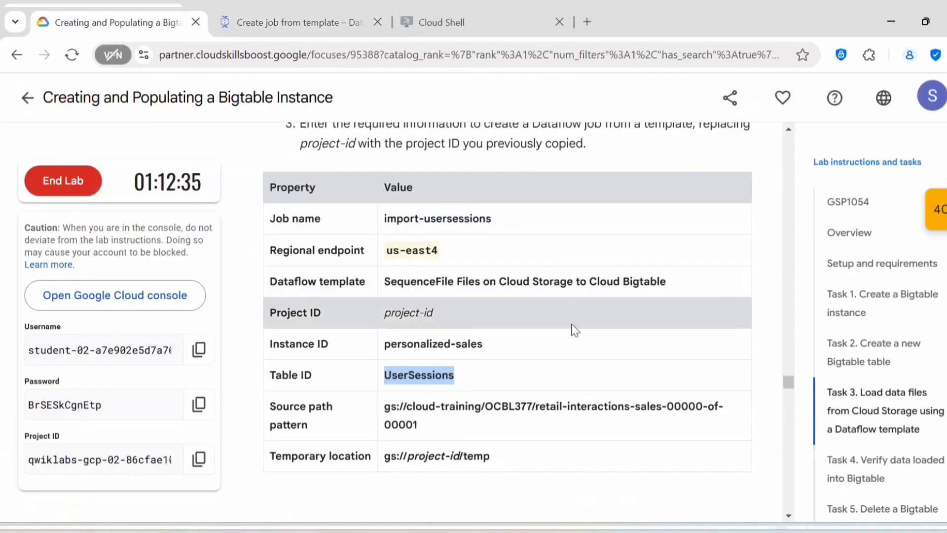
left_click_drag(419, 272, 384, 256)
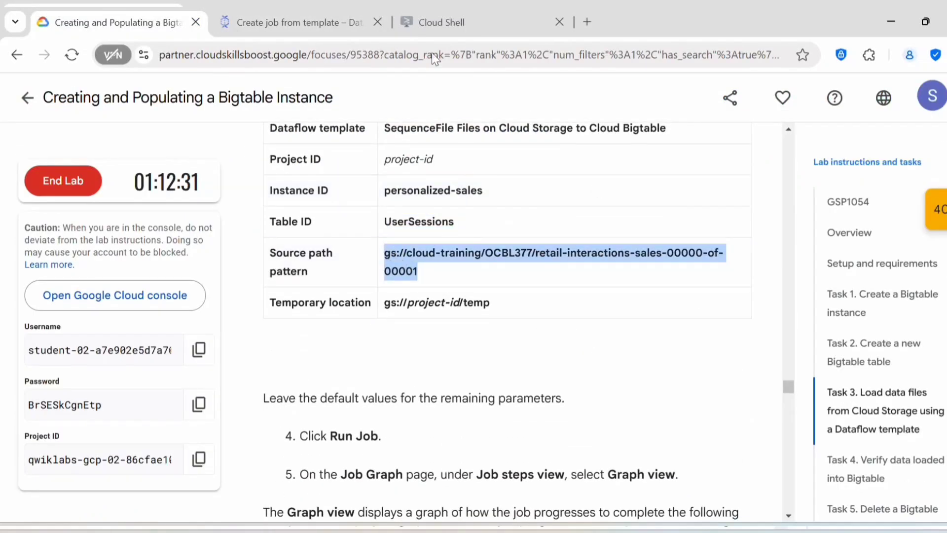
left_click(317, 23)
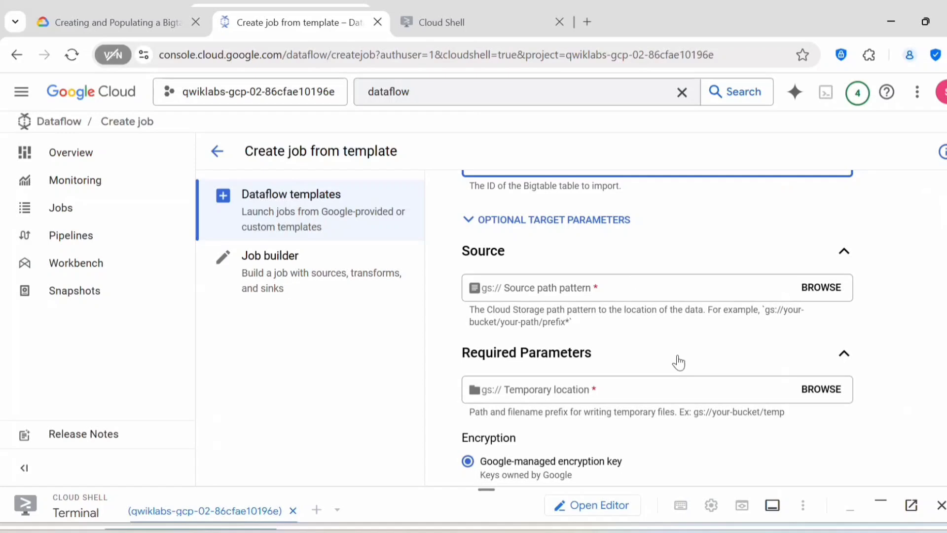
left_click(567, 290)
key("ctrl+v")
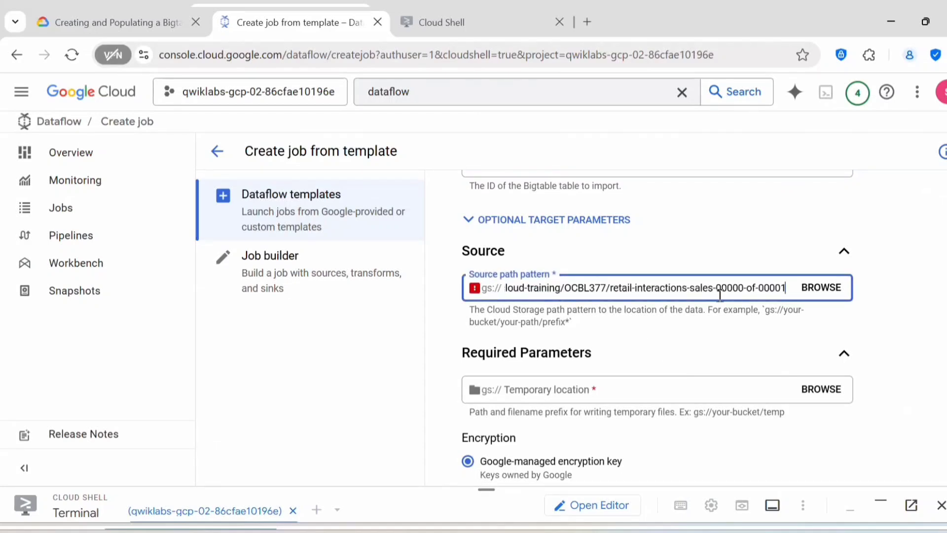
Step: Remove the duplicate gs:// prefix from the source path pattern so it starts with cloud-training
left_click(508, 288)
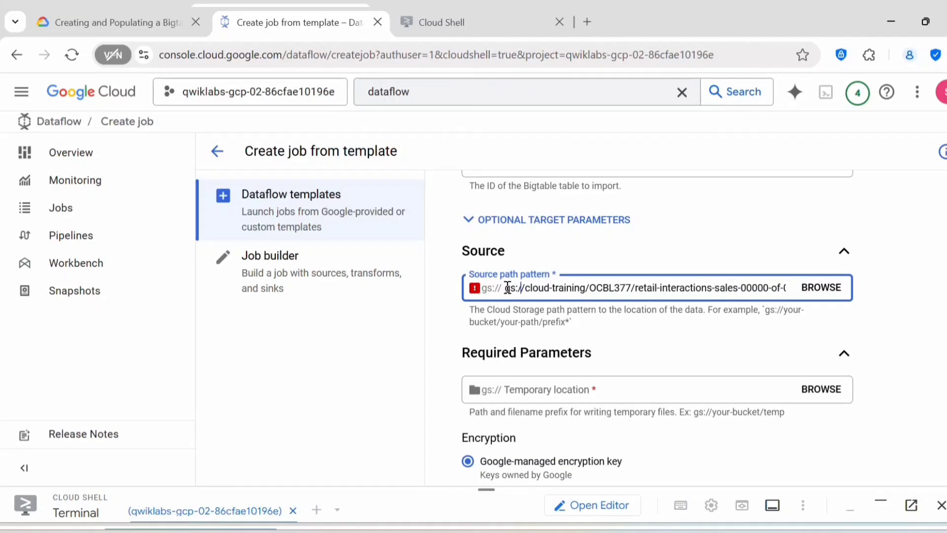
key("BackSpace")
key("BackSpace")
key("BackSpace")
key("BackSpace")
key("BackSpace")
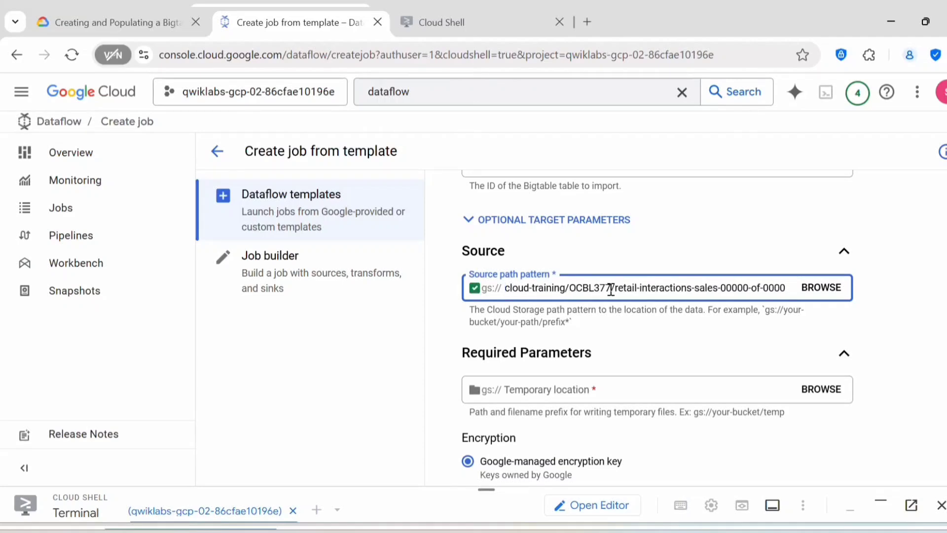
Step: Check the source path pattern's fixed gs:// prefix and the end of the path
left_click_drag(502, 288, 480, 295)
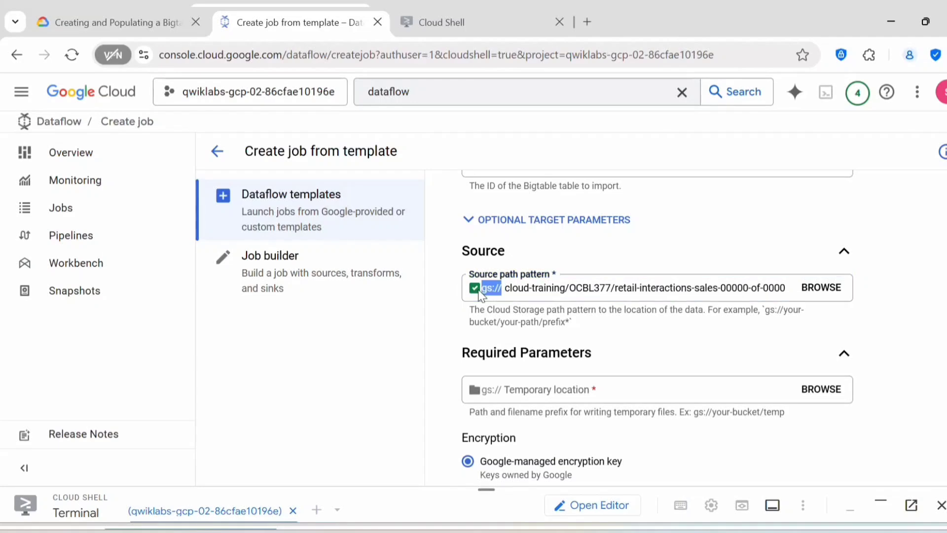
left_click(504, 288)
left_click(512, 288)
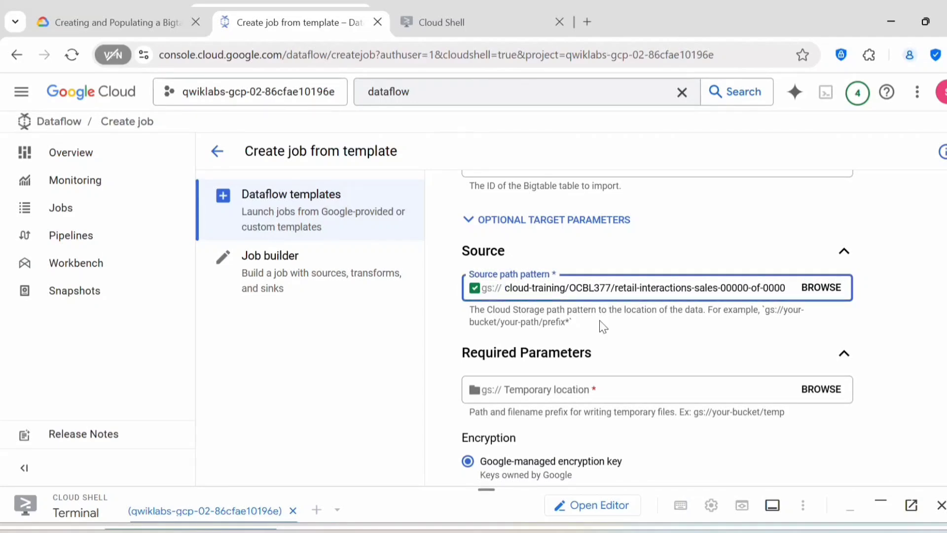
left_click(600, 320)
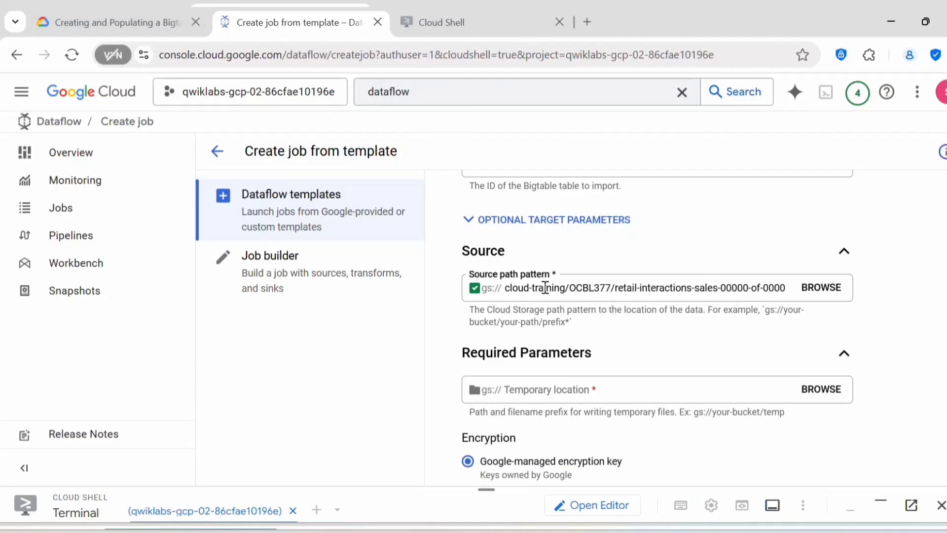
left_click(620, 288)
key("End")
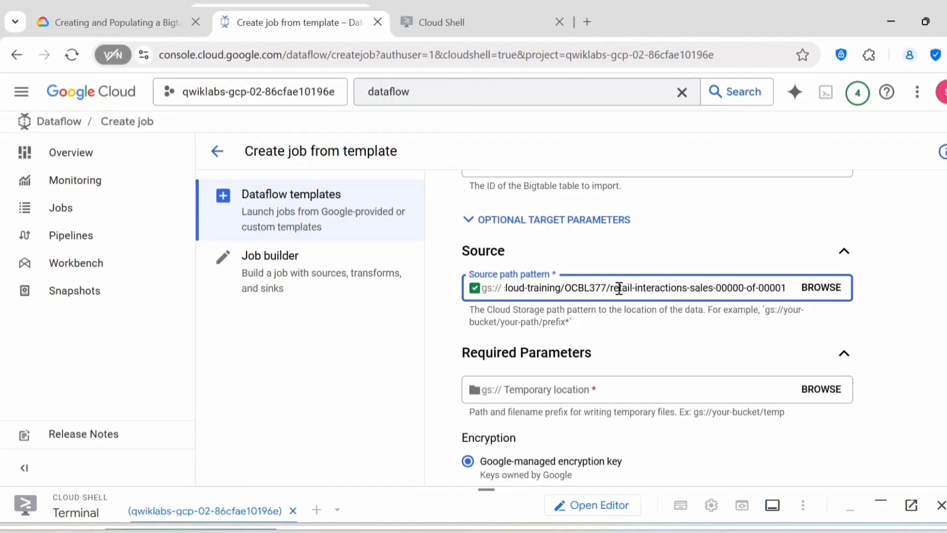
Step: Look up the temporary location format in the lab's job table and try to copy the lab's project ID
left_click(82, 22)
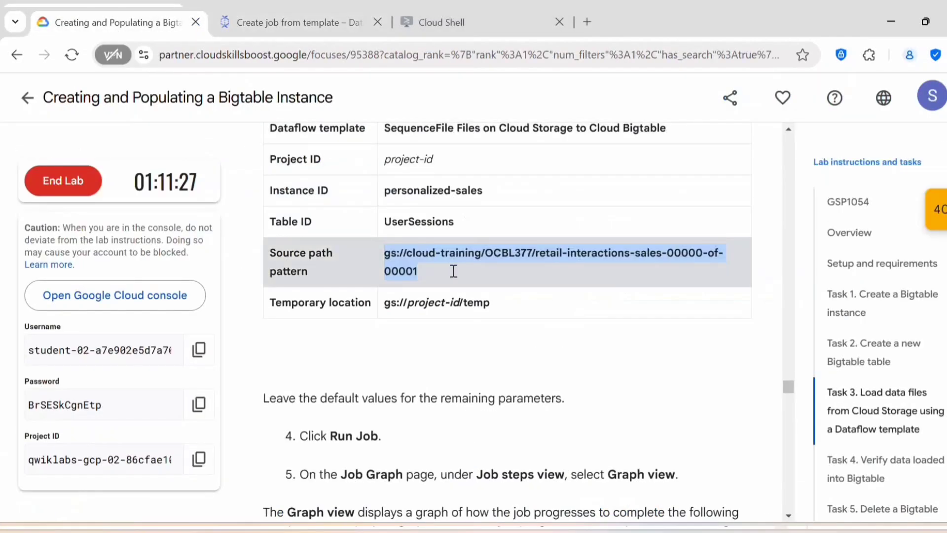
left_click_drag(512, 302, 390, 306)
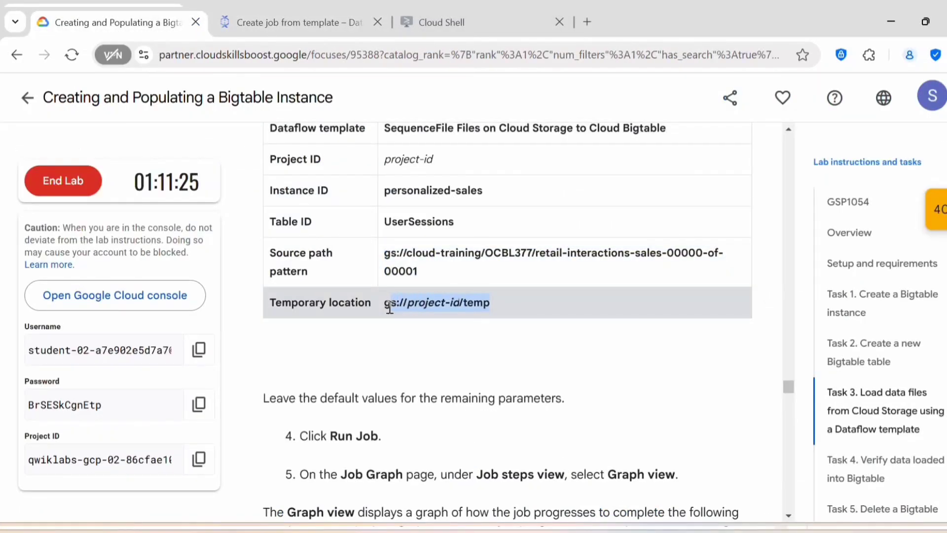
left_click(468, 334)
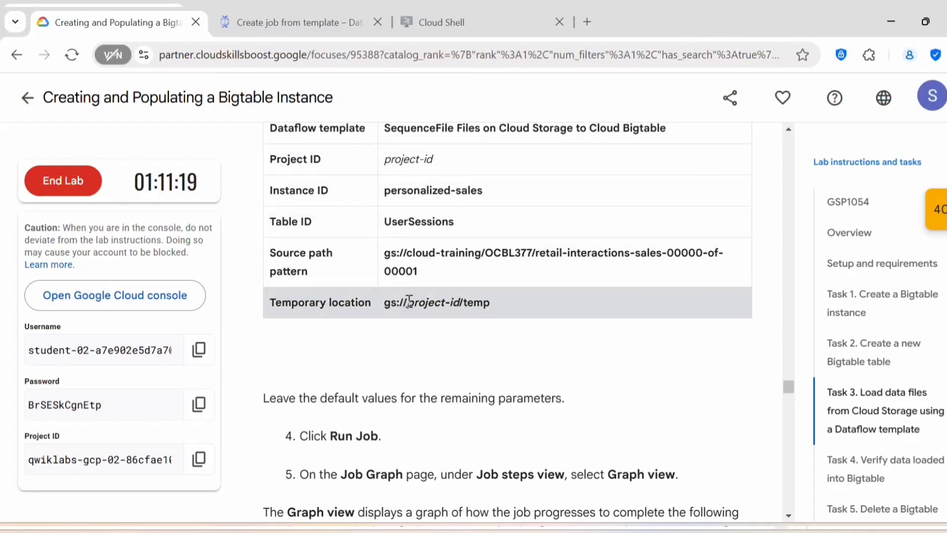
double_click(105, 462)
left_click(290, 22)
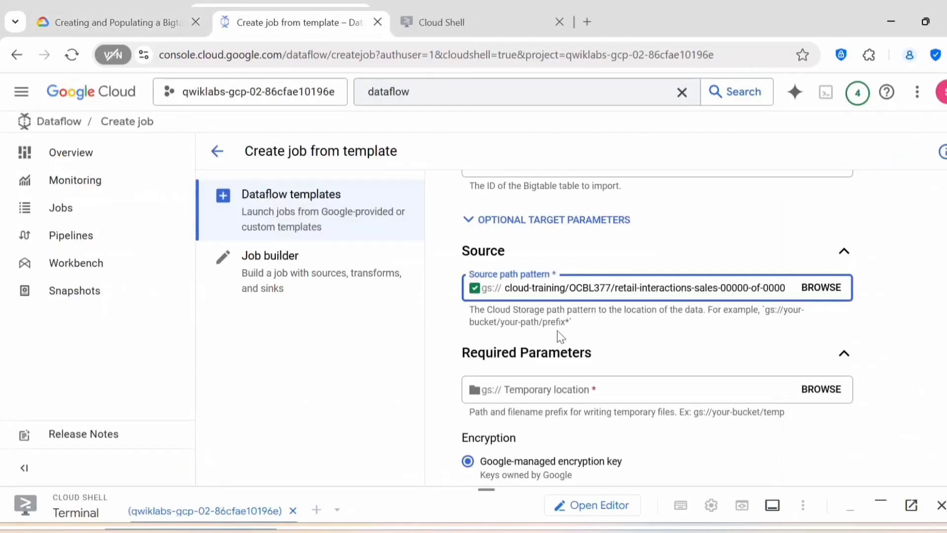
Step: Set the job's temporary location to qwiklabs-gcp-02-86cfae10196e/temp, using the lab's project ID and checking the folder name against the job table
left_click(82, 23)
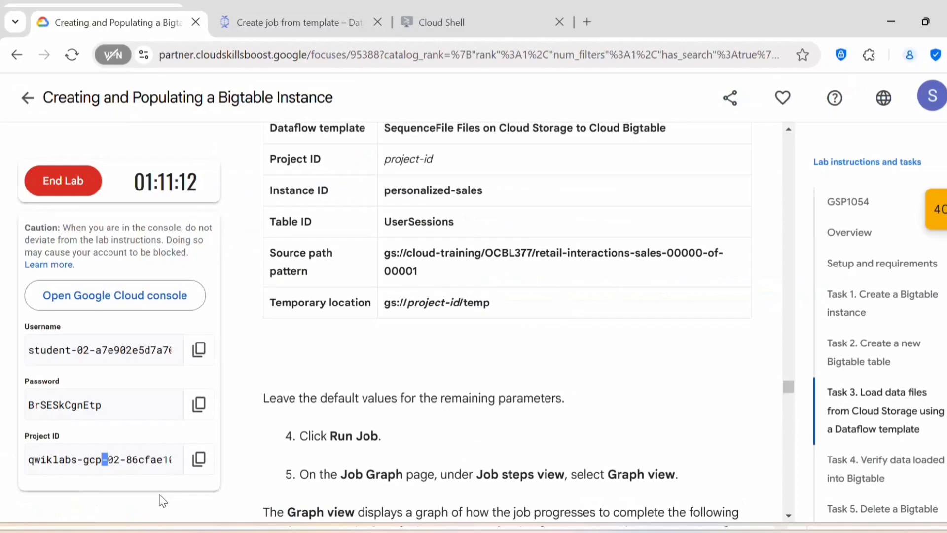
left_click(199, 459)
left_click(324, 22)
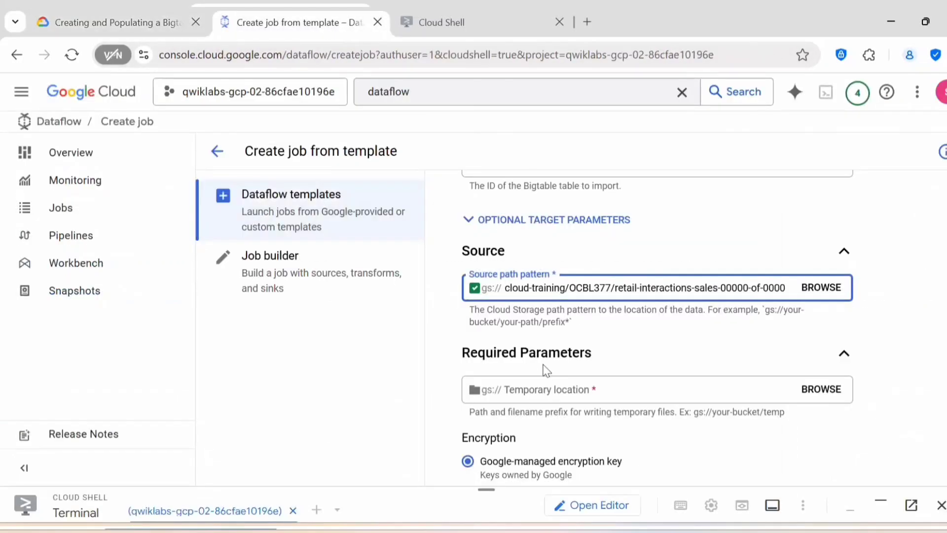
left_click(545, 395)
key("ctrl+v")
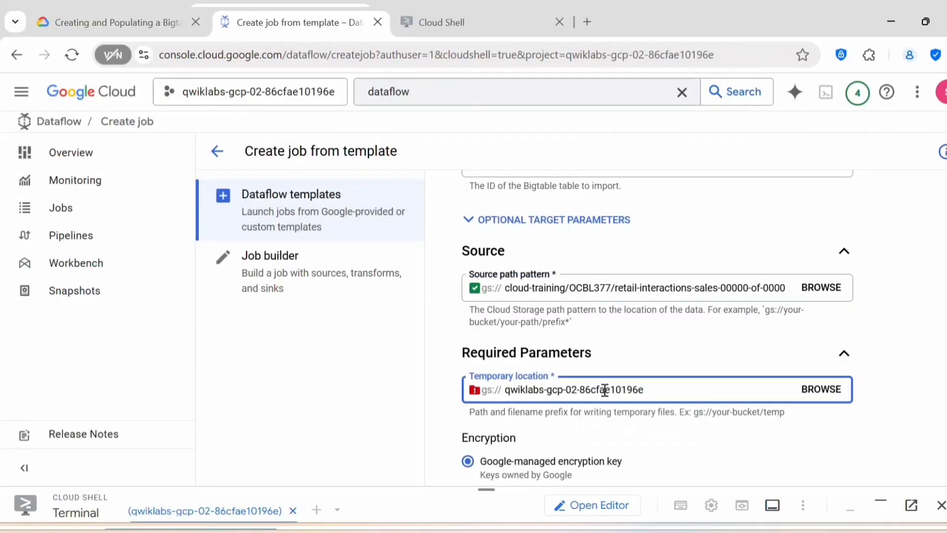
type("/tmp")
left_click(108, 20)
left_click(354, 19)
type("e")
Step: Browse the bucket's folders for the temporary location, cancel the selection, and review the temp folder in the path
left_click(822, 390)
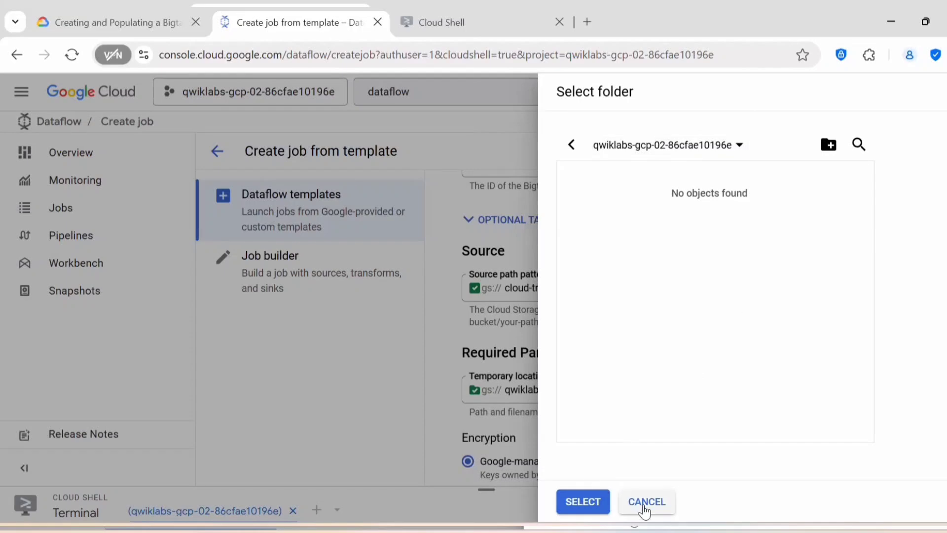
left_click(646, 503)
left_click_drag(688, 392, 648, 395)
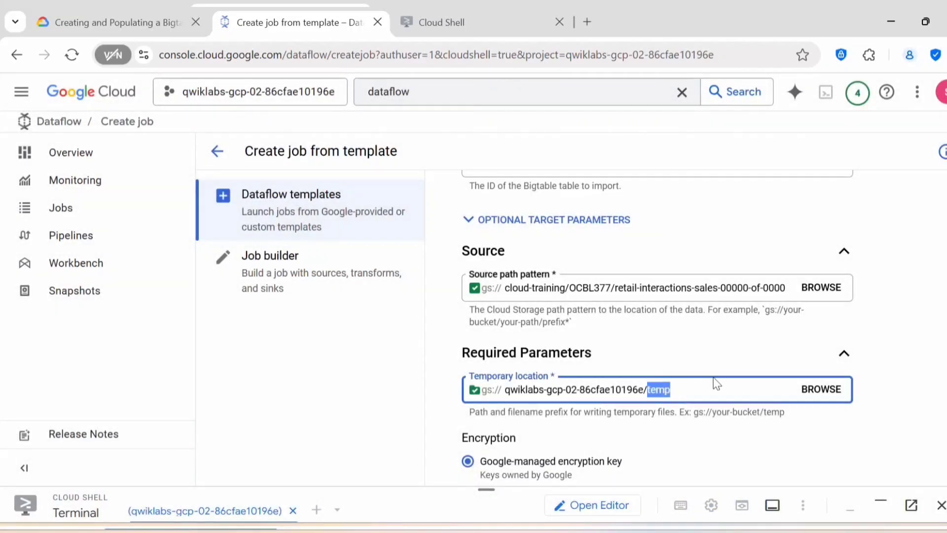
left_click(592, 422)
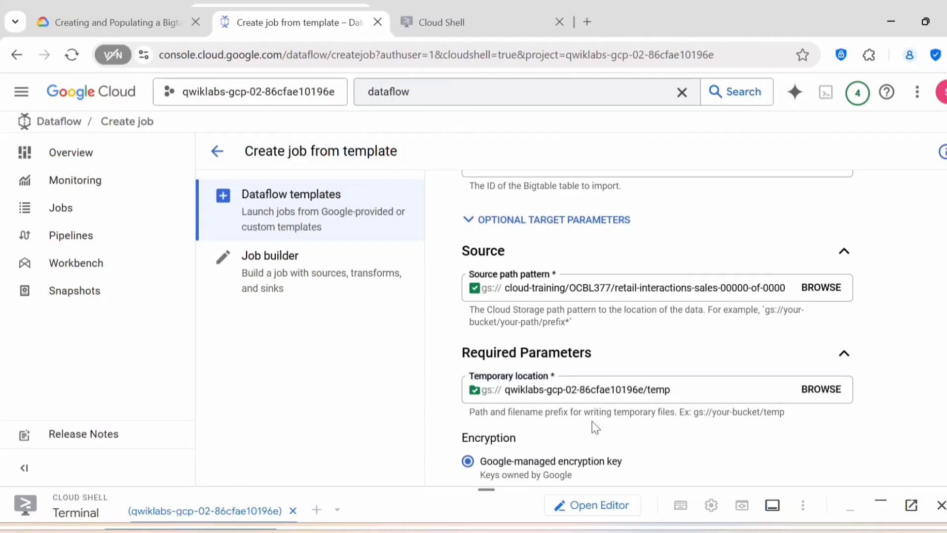
Step: Run the Dataflow job with the Google-managed encryption key and Dataflow Prime left off
scroll(592, 422, "down", 3)
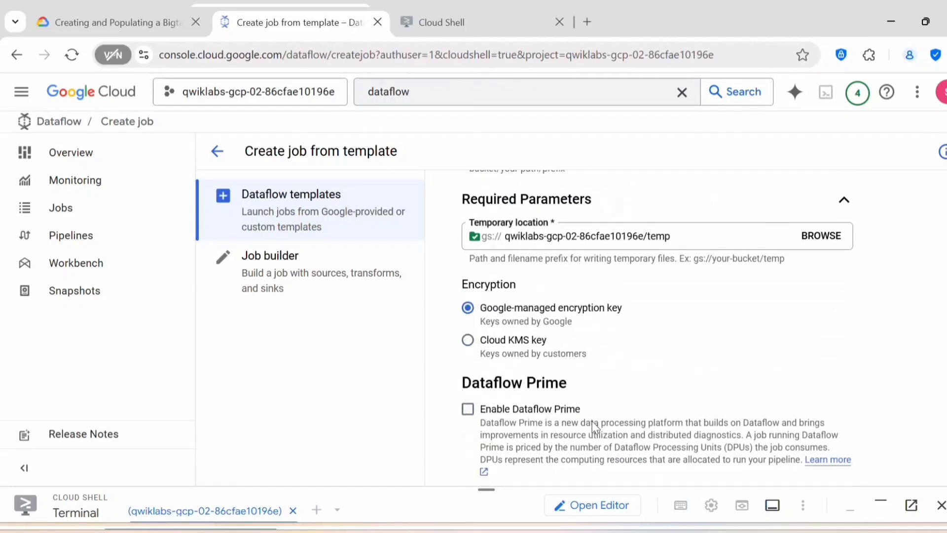
scroll(595, 428, "down", 3)
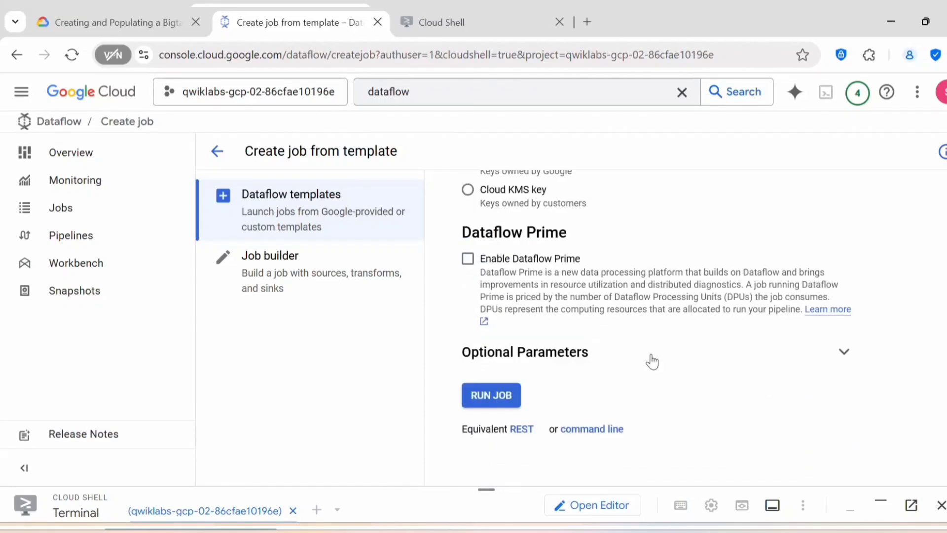
left_click(491, 395)
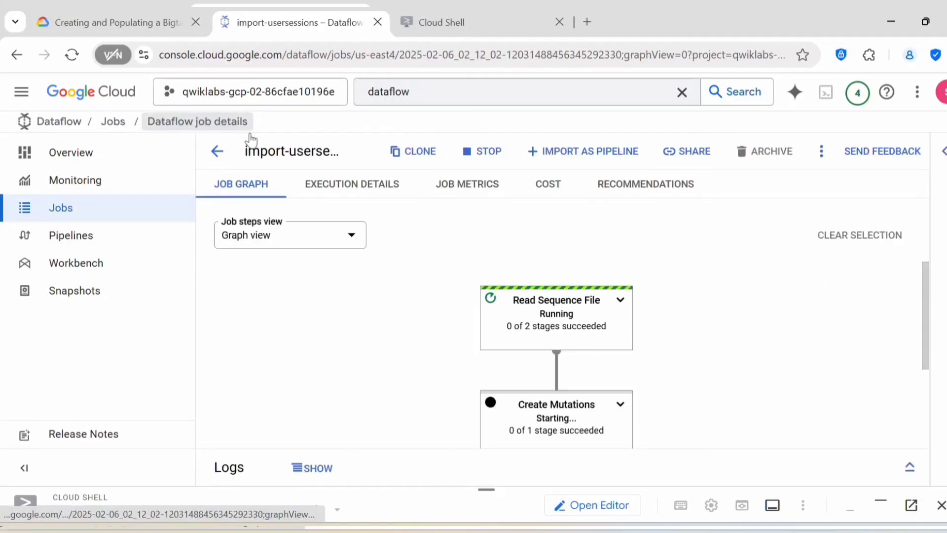
Step: View the import job's steps in Table view and switch back to Graph view
left_click(252, 242)
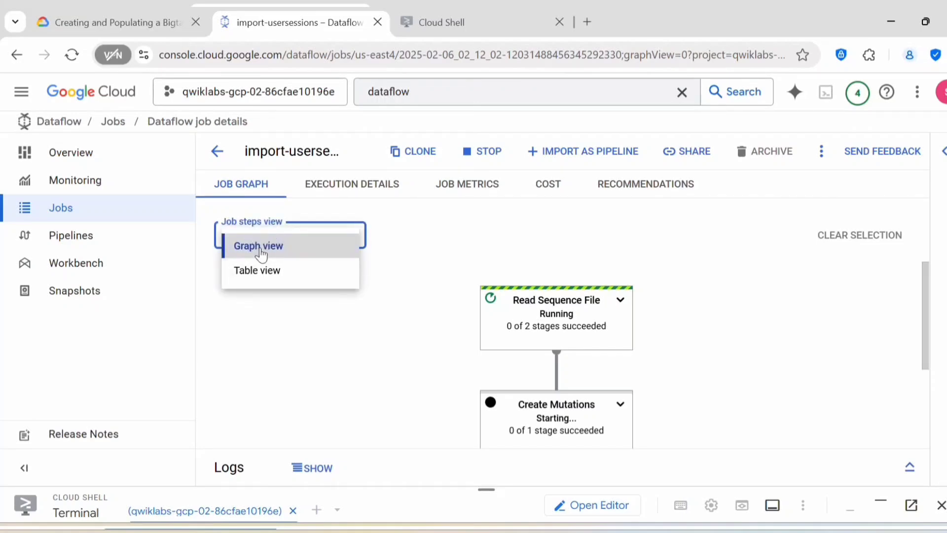
left_click(261, 271)
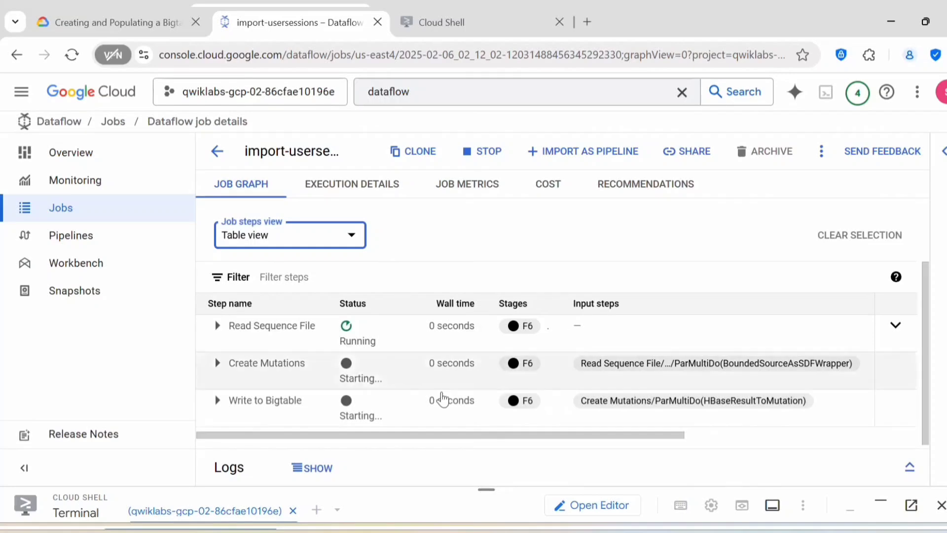
left_click(349, 236)
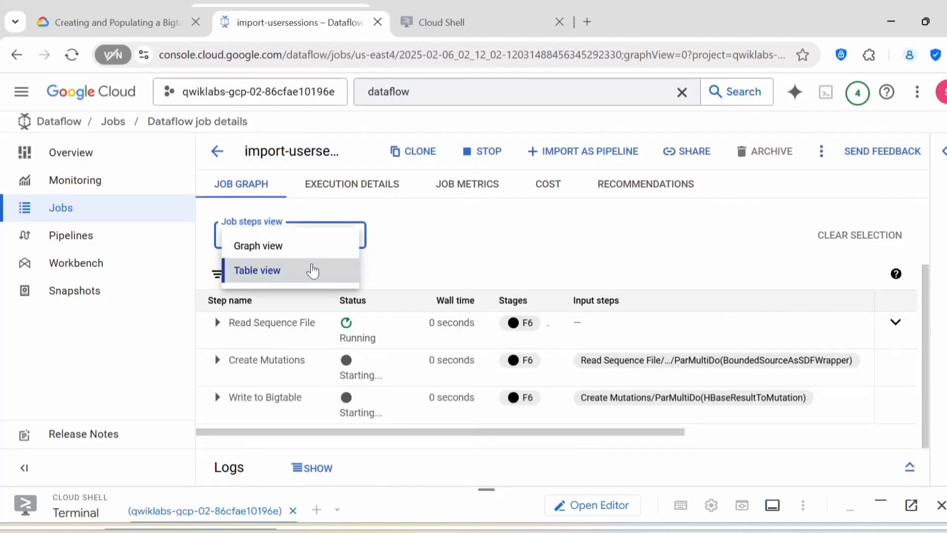
left_click(277, 246)
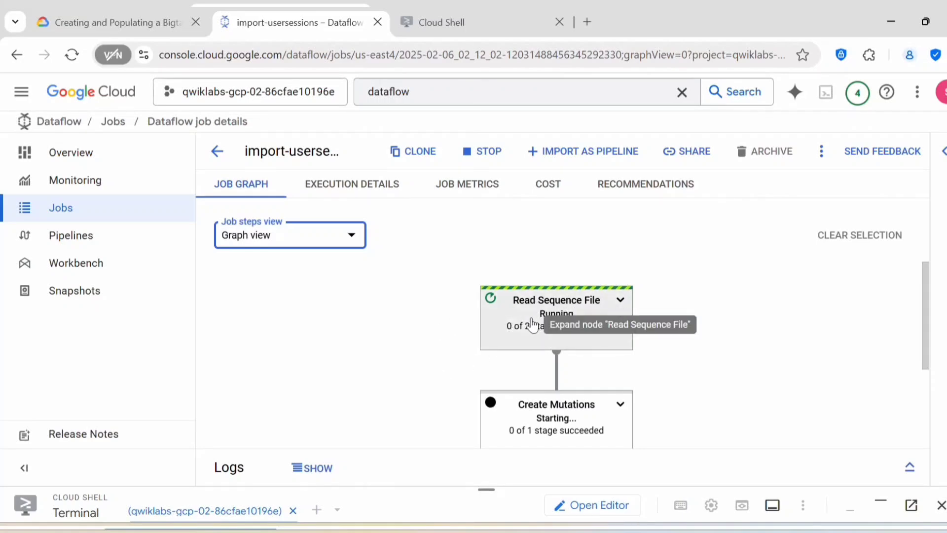
Step: Expand the Read Sequence File node in the job graph and look through its sub-steps
left_click(621, 300)
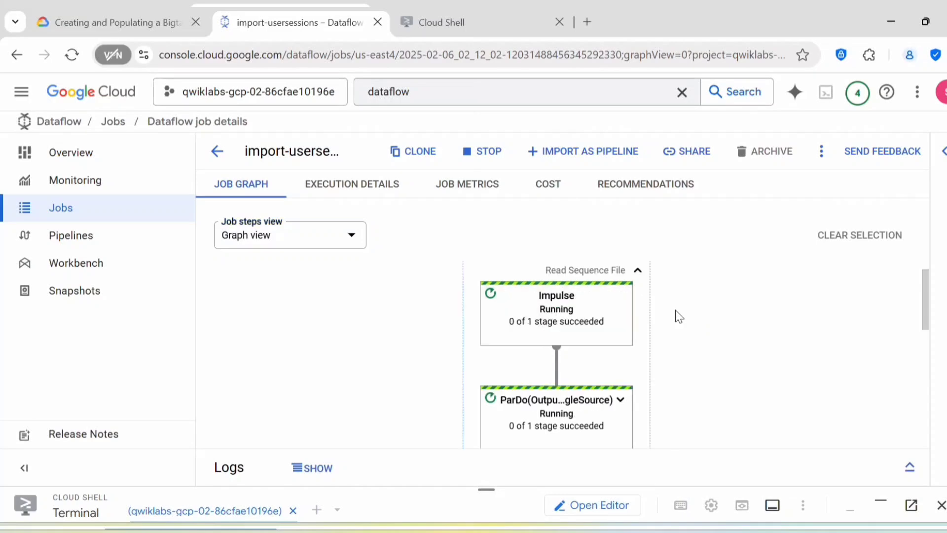
scroll(642, 326, "down", 5)
scroll(572, 345, "up", 5)
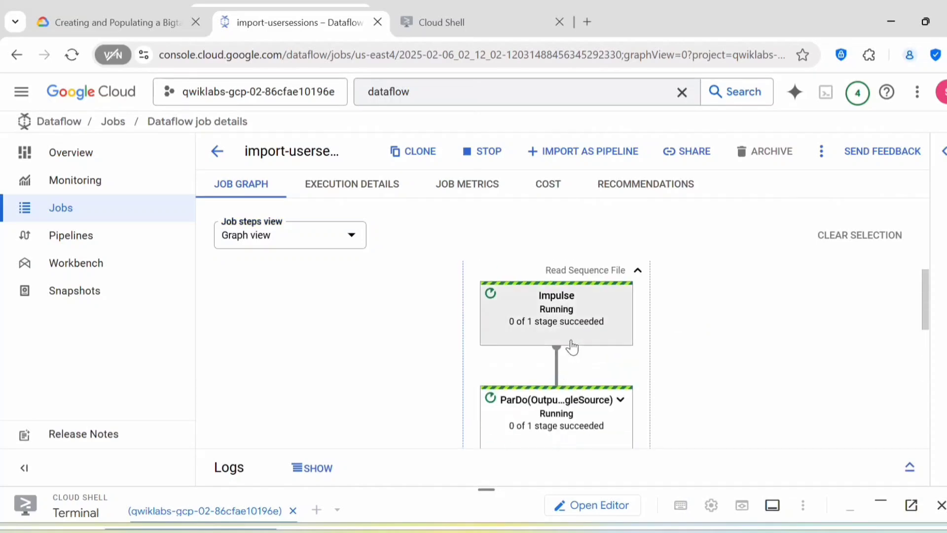
Step: Review the lab's list of read, mutate and write steps shown in the job's Graph view
left_click(119, 22)
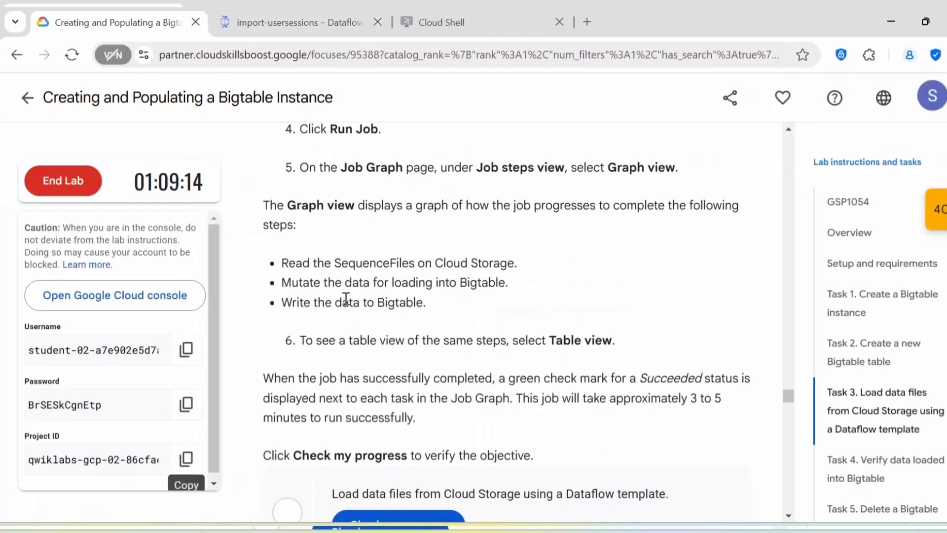
left_click_drag(279, 261, 521, 265)
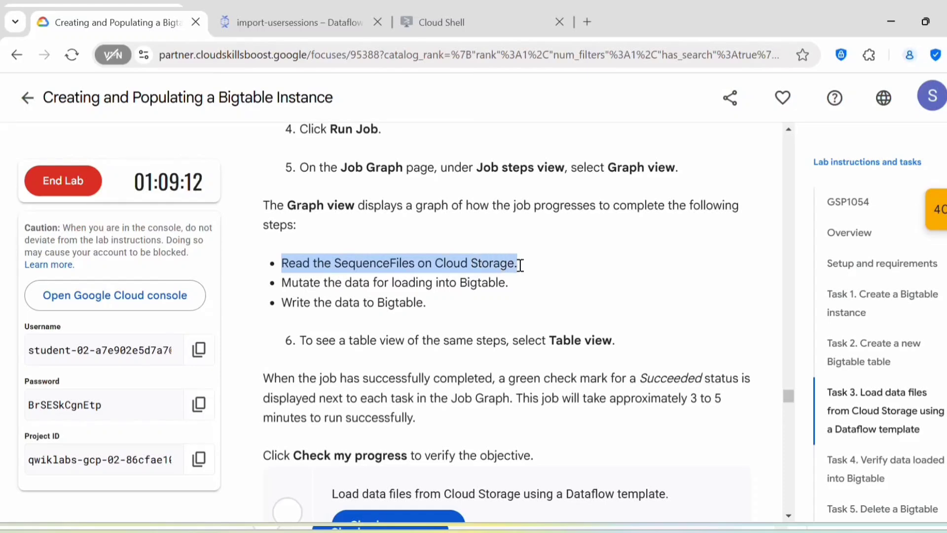
left_click_drag(282, 282, 508, 284)
left_click_drag(281, 302, 248, 11)
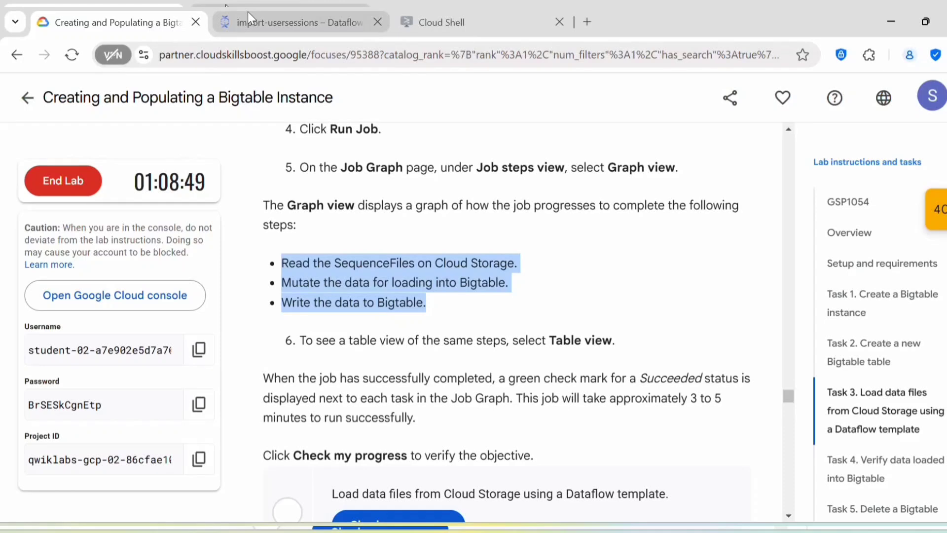
Step: Return to the job graph, inspect the sub-steps of Read Sequence File, and select the Write to Bigtable node
left_click(247, 11)
left_click(639, 297)
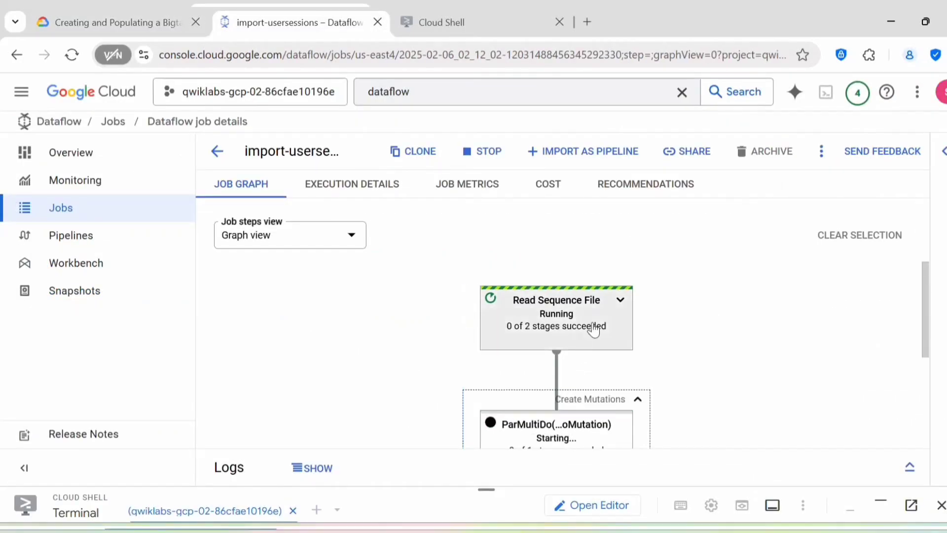
left_click(611, 302)
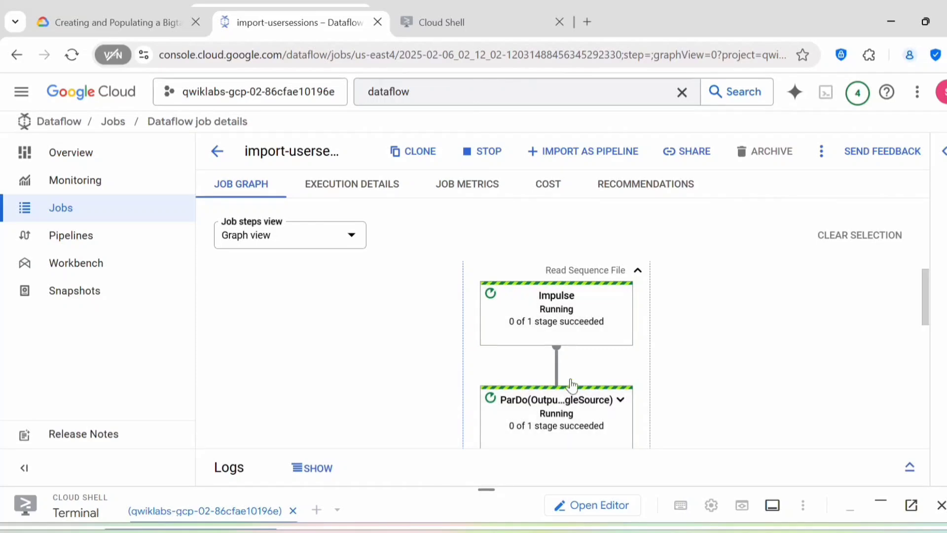
scroll(573, 381, "down", 5)
scroll(598, 345, "down", 3)
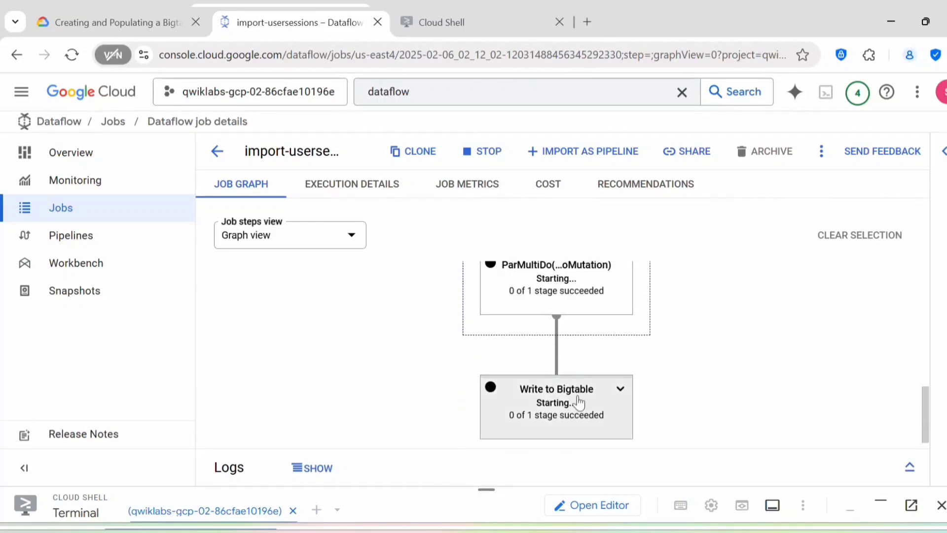
left_click(576, 416)
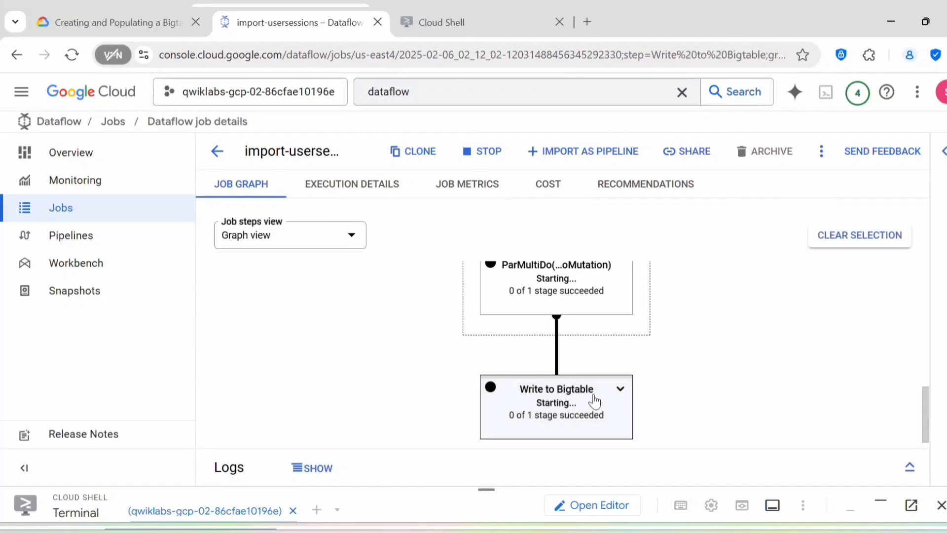
Step: Collapse the Read Sequence File node and review the graph down to Write to Bigtable
scroll(516, 351, "up", 10)
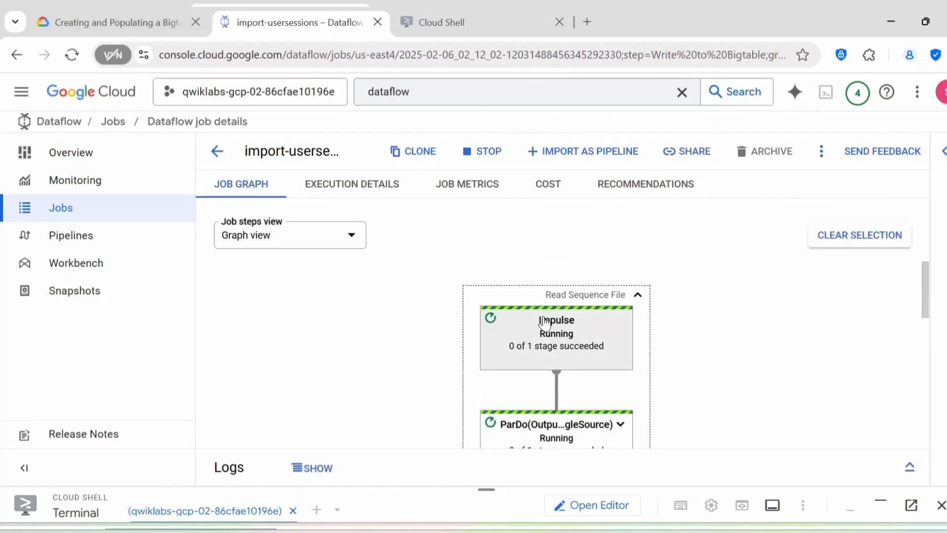
left_click(638, 296)
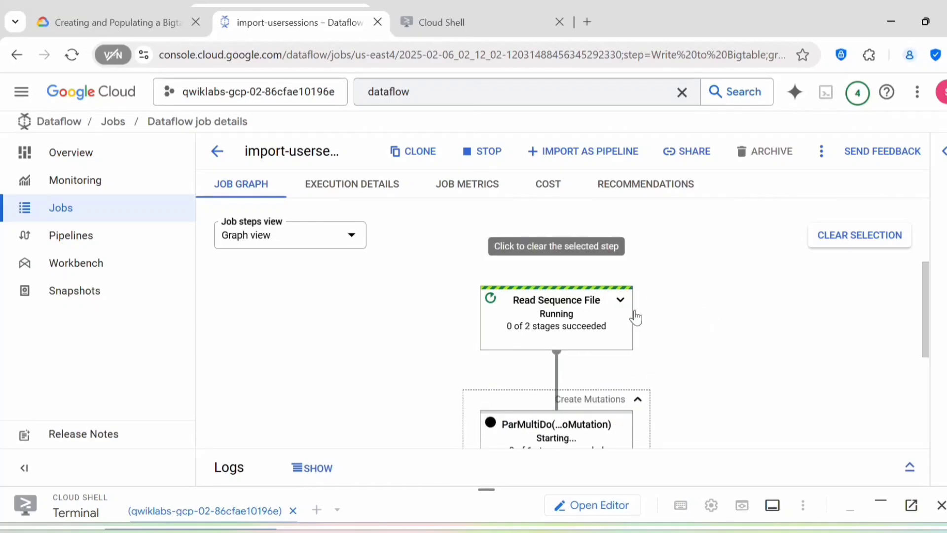
scroll(605, 362, "down", 3)
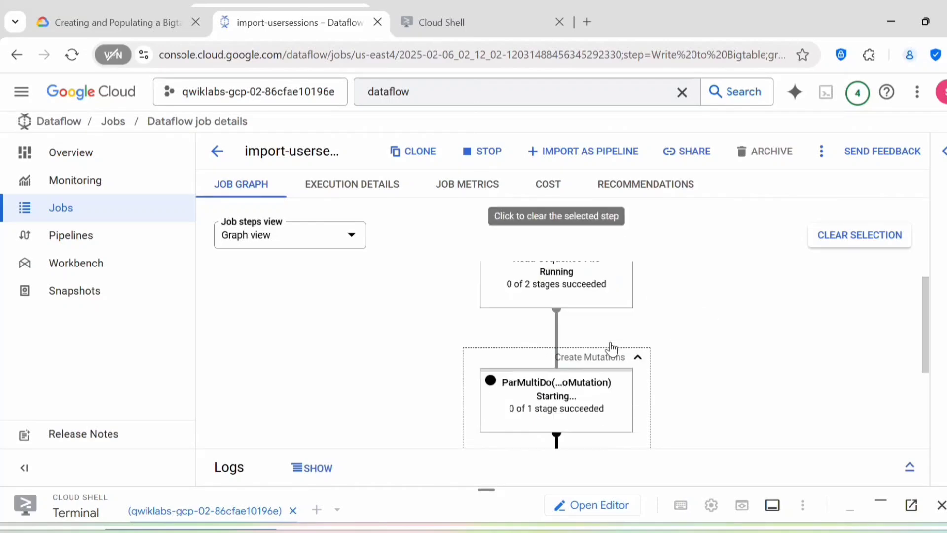
scroll(551, 368, "down", 2)
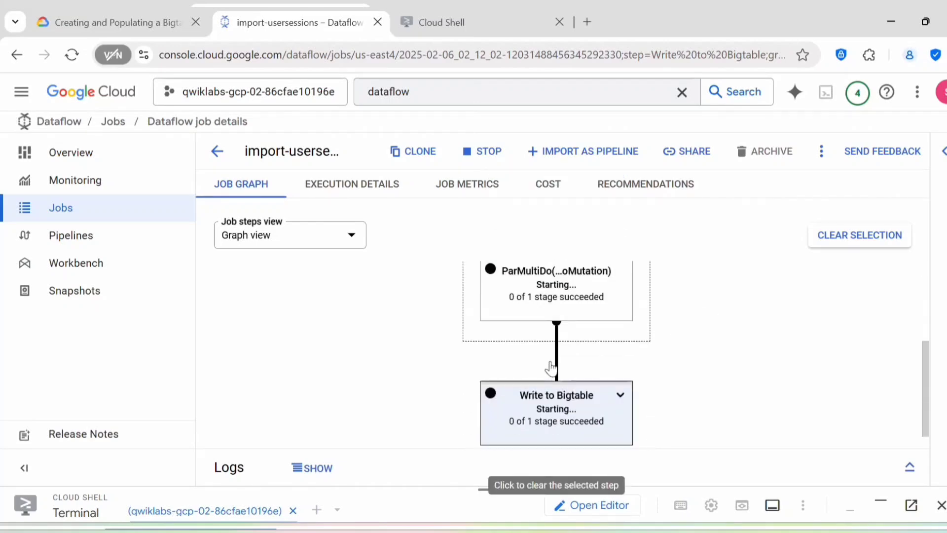
Step: Read the lab's note on how a successfully completed job is marked and how long it takes
key("ctrl+1")
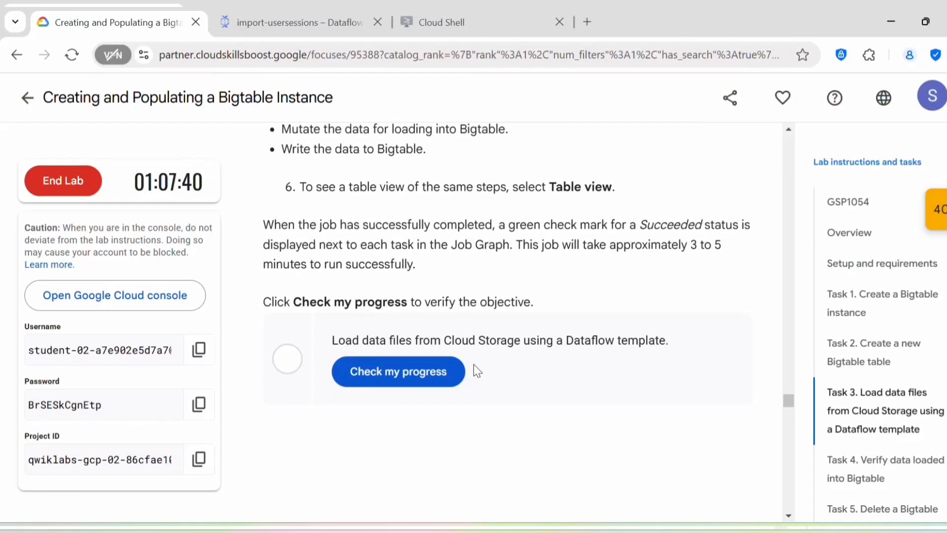
scroll(476, 371, "up", 2)
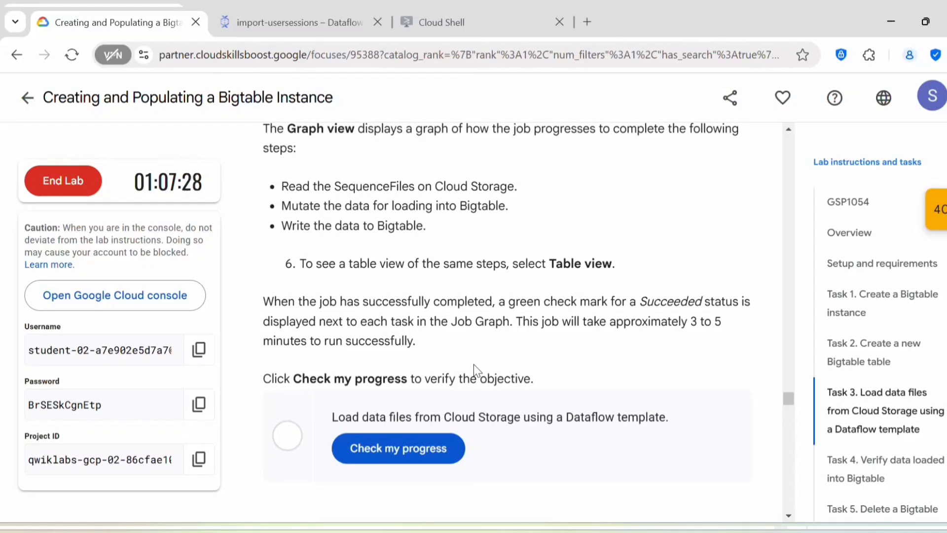
scroll(474, 365, "up", 2)
Step: Check the status of each step in the job graph and of import-usersessions in the refreshed jobs list
key("ctrl+Tab")
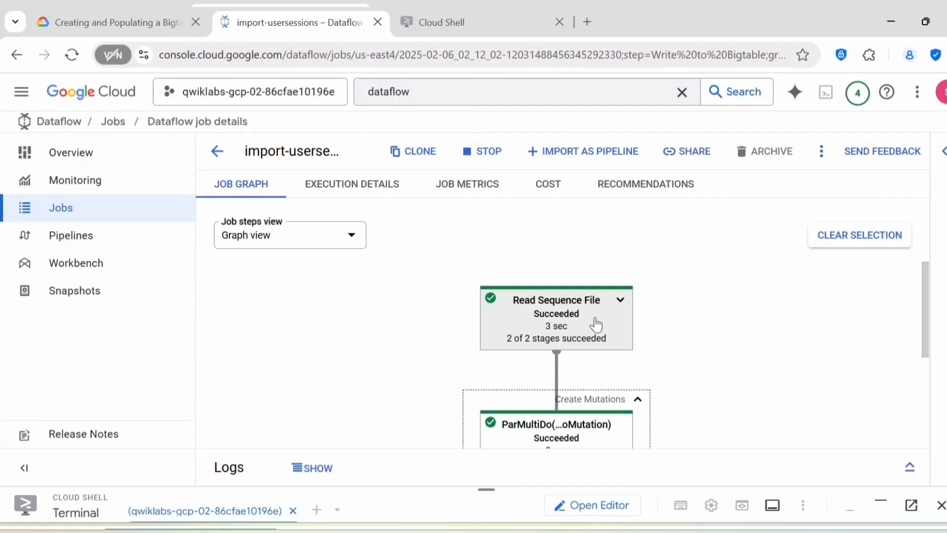
scroll(606, 345, "down", 3)
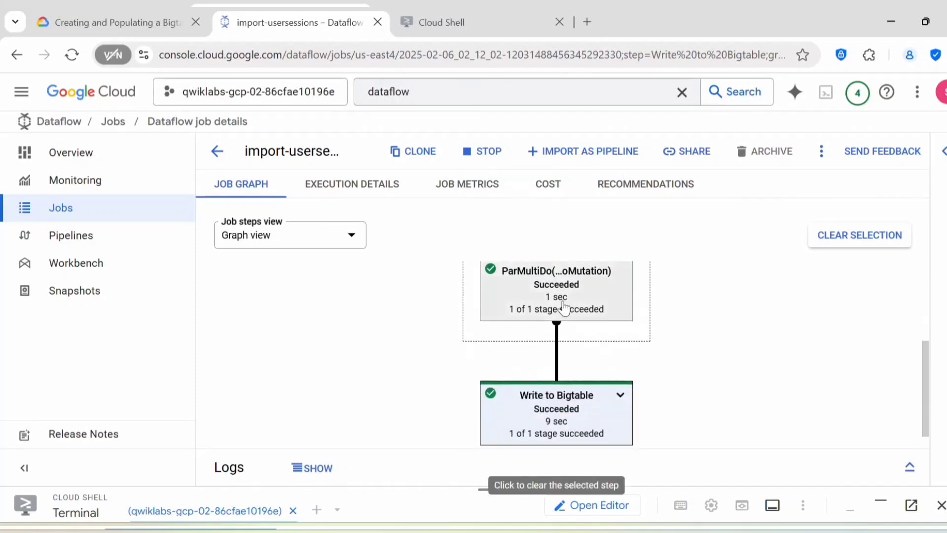
scroll(564, 309, "down", 1)
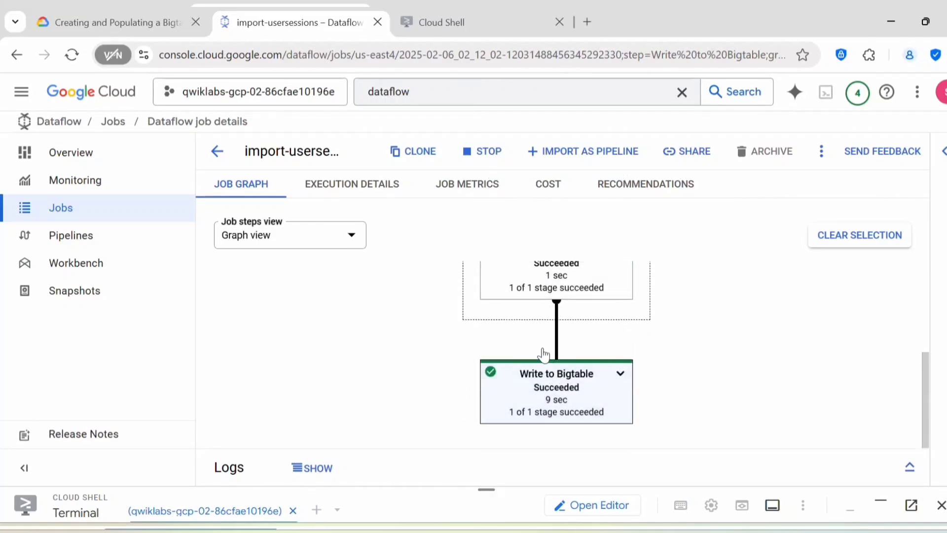
scroll(547, 349, "up", 3)
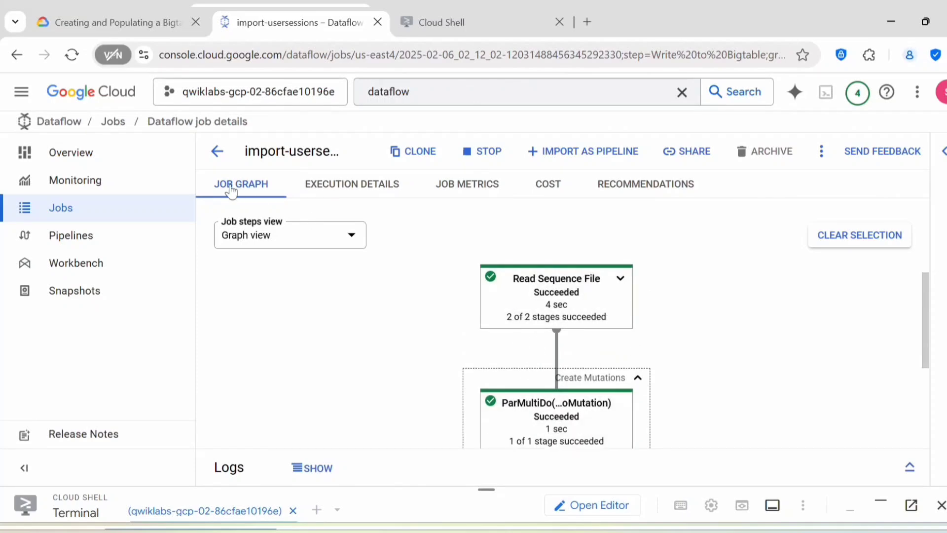
left_click(215, 151)
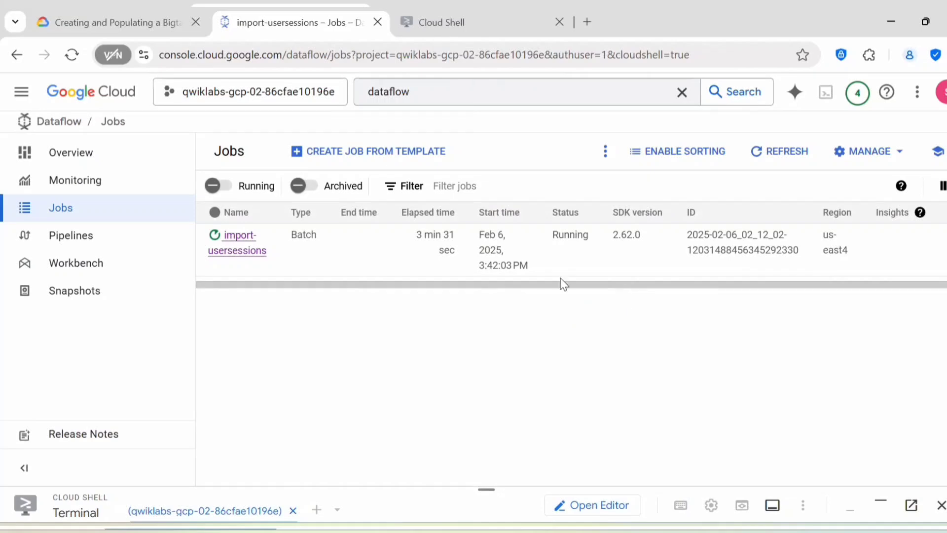
left_click(779, 151)
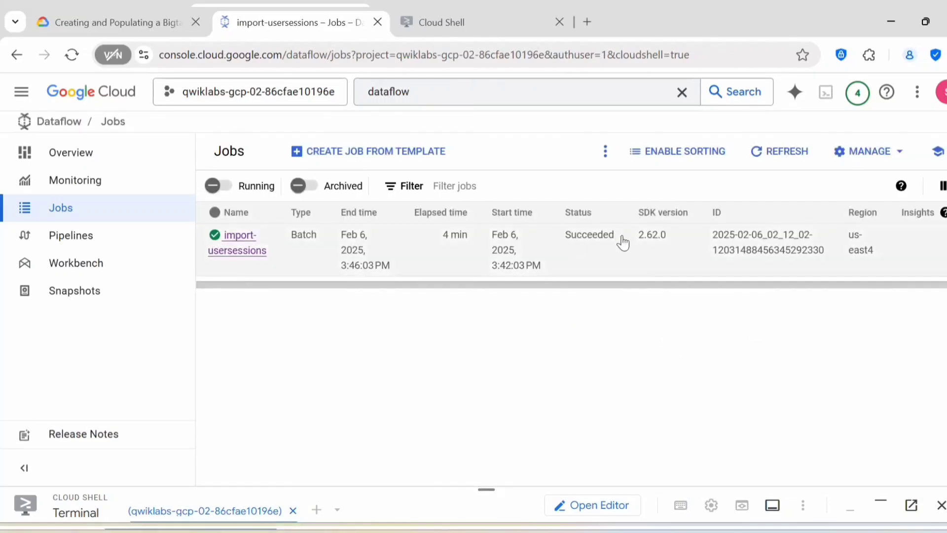
Step: Check the lab progress for the Task 3 objective on loading data files from Cloud Storage using a Dataflow template
left_click(88, 19)
left_click(383, 222)
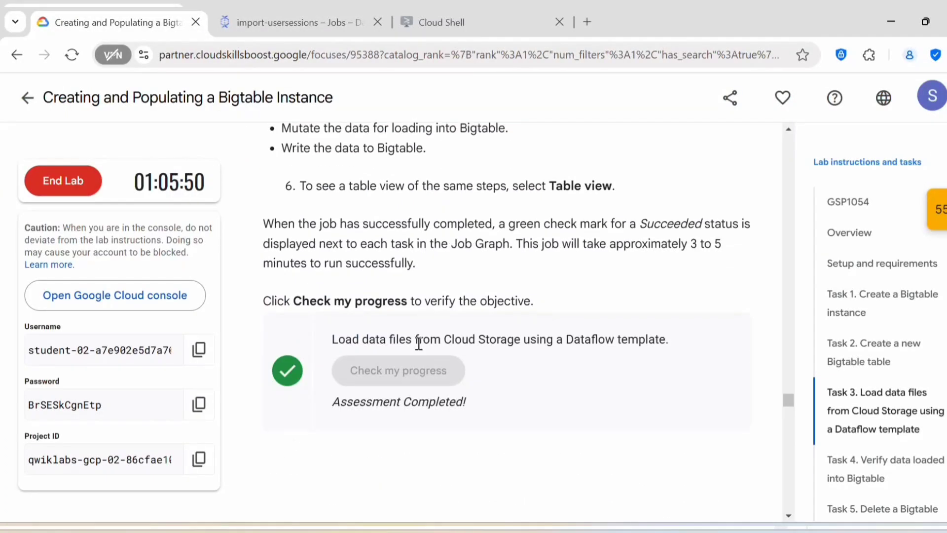
scroll(416, 339, "down", 4)
scroll(419, 344, "up", 3)
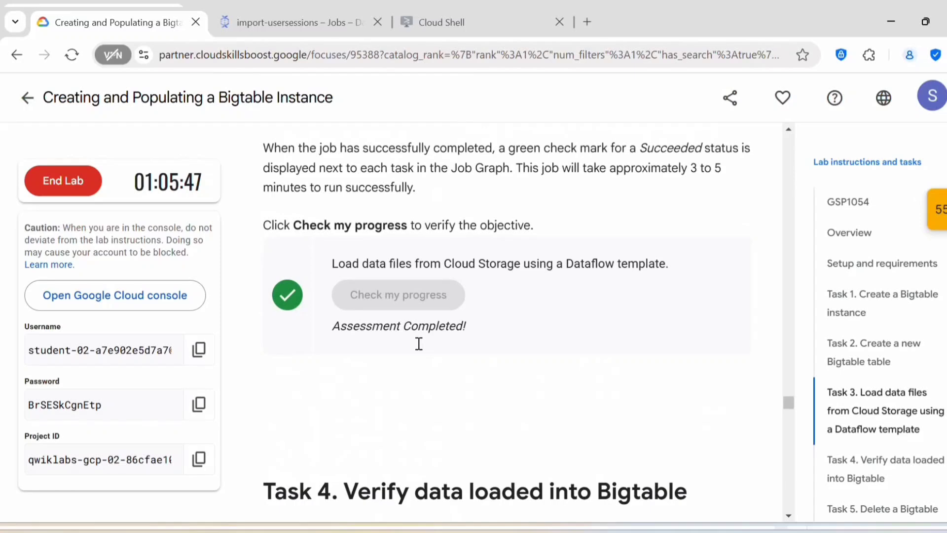
Step: Read the Task 4 instructions on configuring the Bigtable CLI, examining the commands that add project and instance to the .cbtrc file
scroll(419, 344, "down", 5)
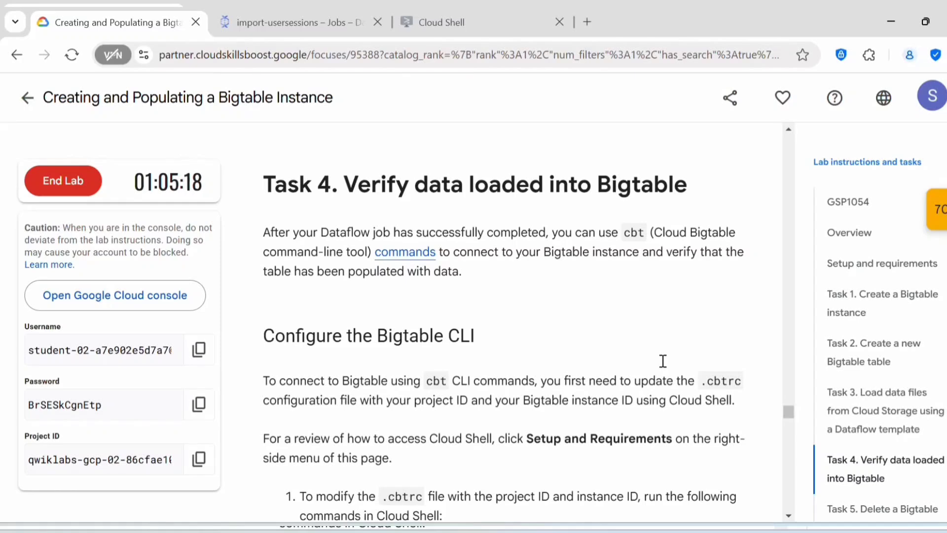
scroll(663, 361, "down", 5)
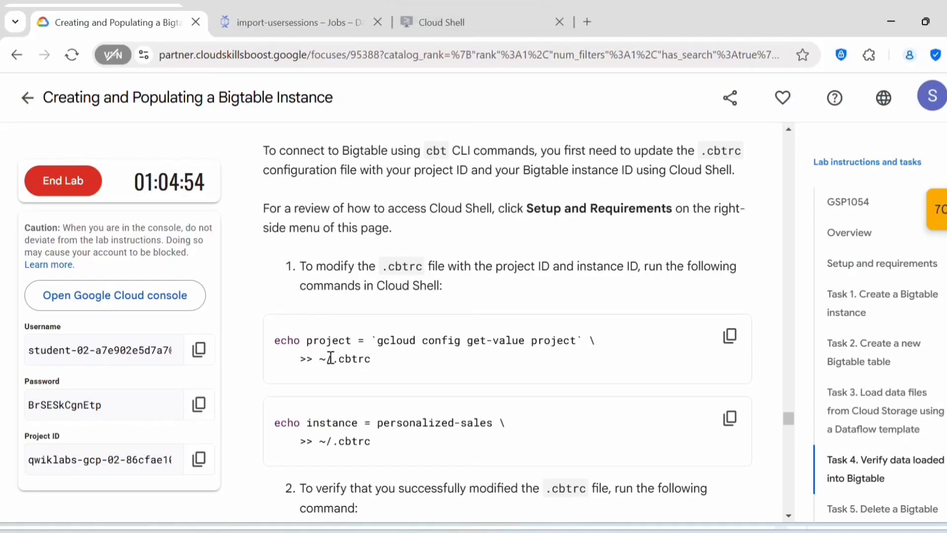
scroll(352, 360, "down", 2)
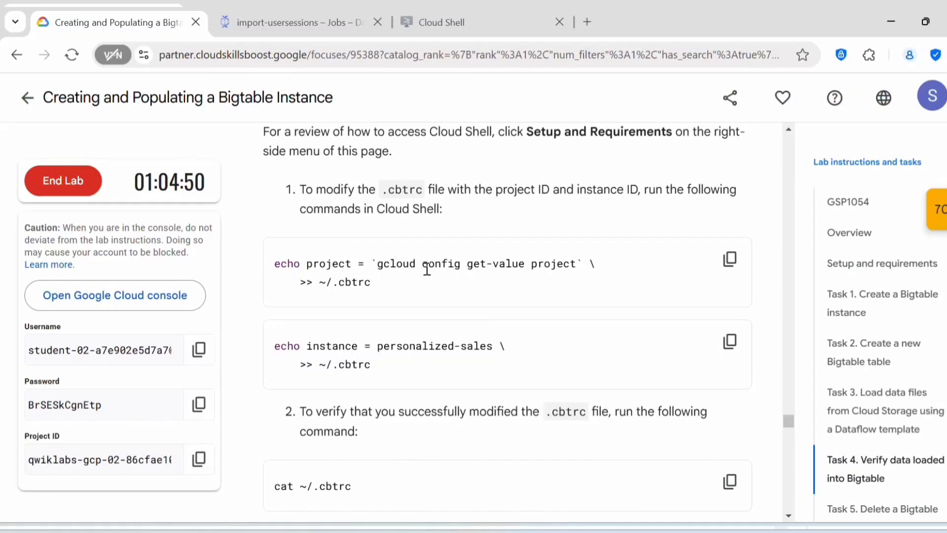
left_click_drag(378, 264, 572, 273)
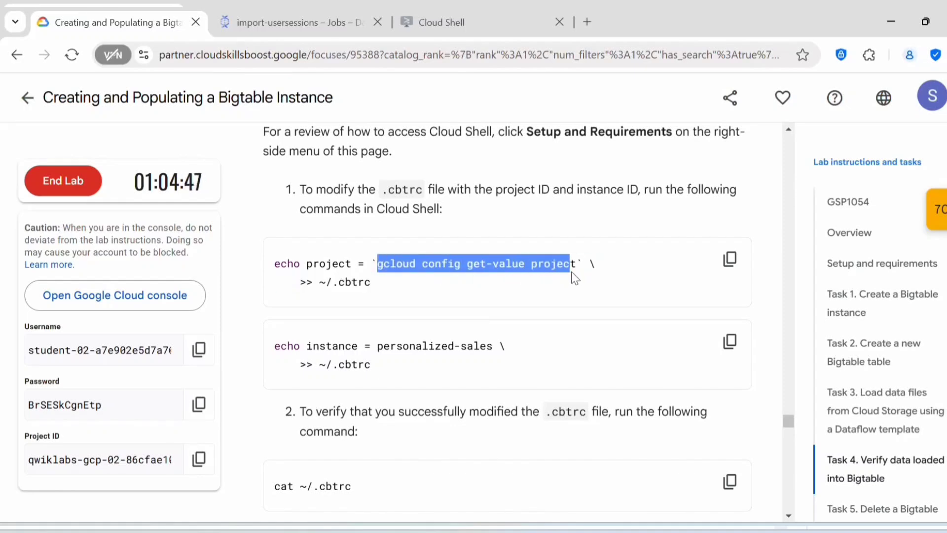
left_click(446, 292)
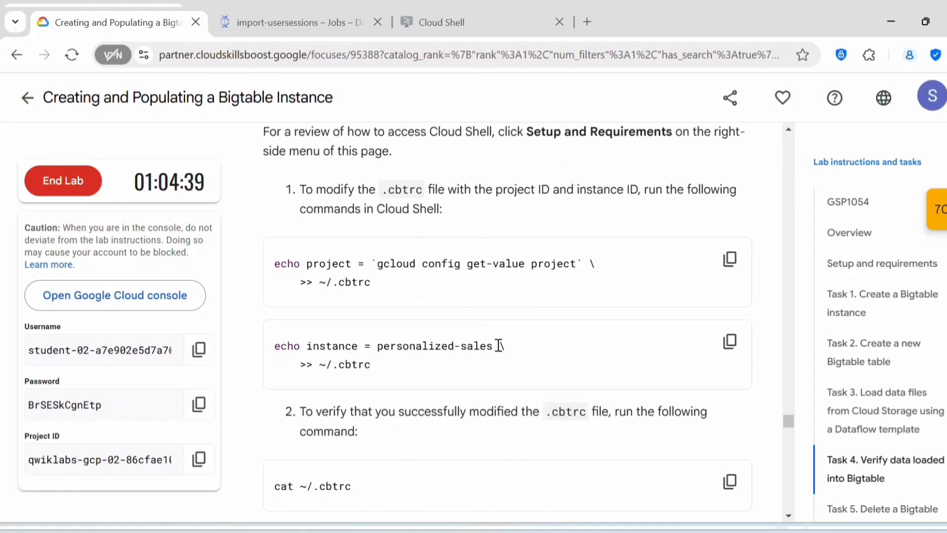
Step: Copy the lab command that appends the gcloud project ID to ~/.cbtrc and run it in Cloud Shell
left_click_drag(370, 365, 339, 365)
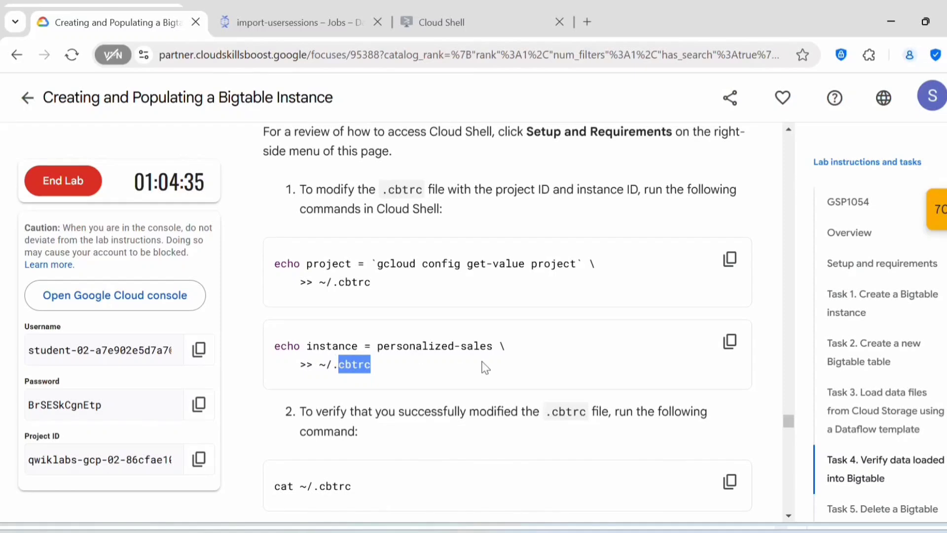
scroll(486, 368, "down", 2)
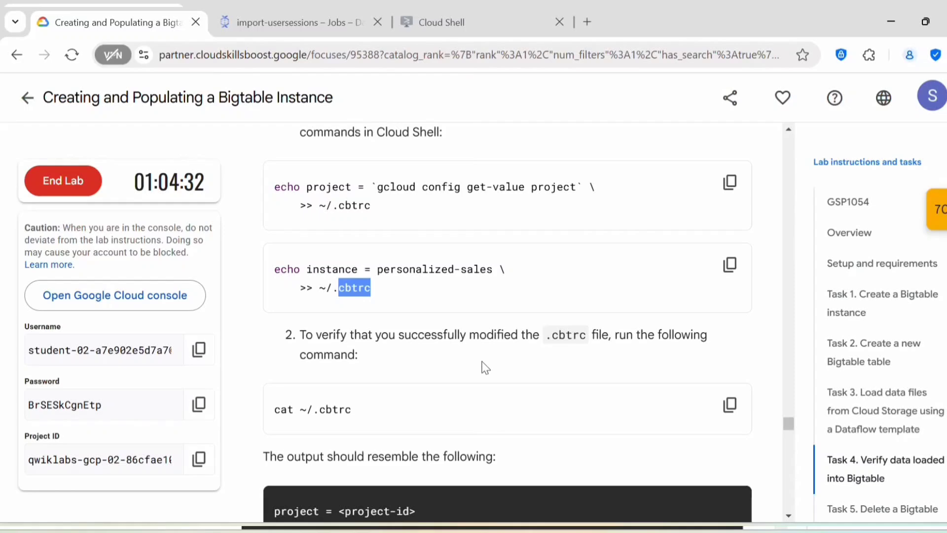
scroll(691, 227, "up", 2)
left_click(730, 259)
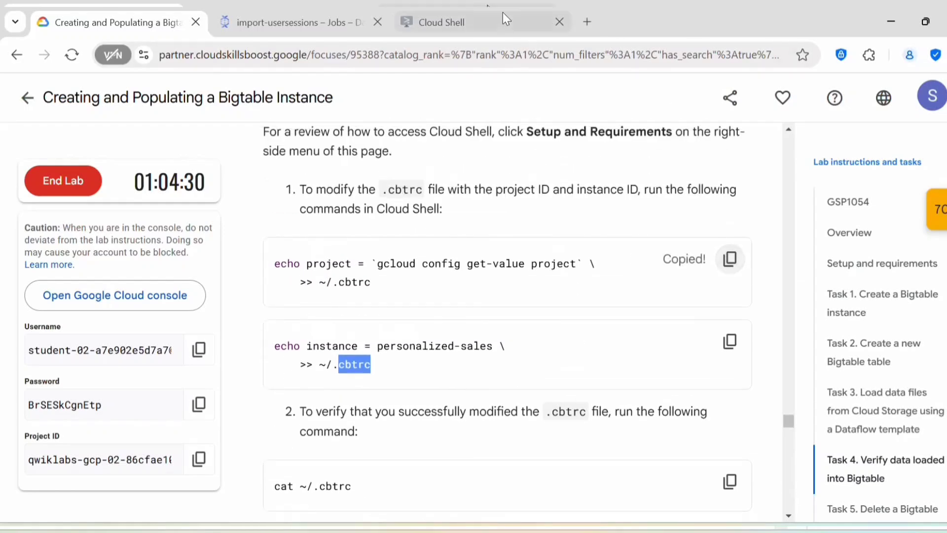
left_click(502, 13)
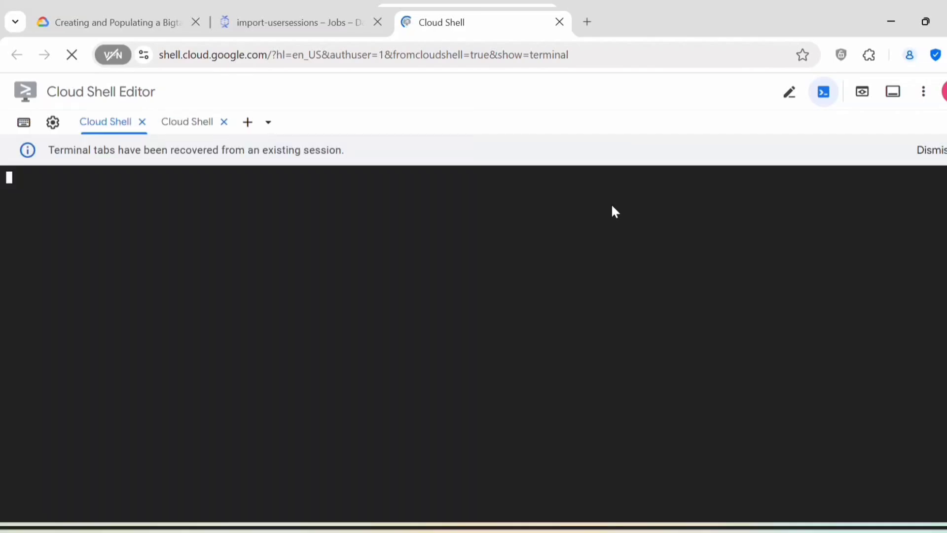
key("ctrl+v")
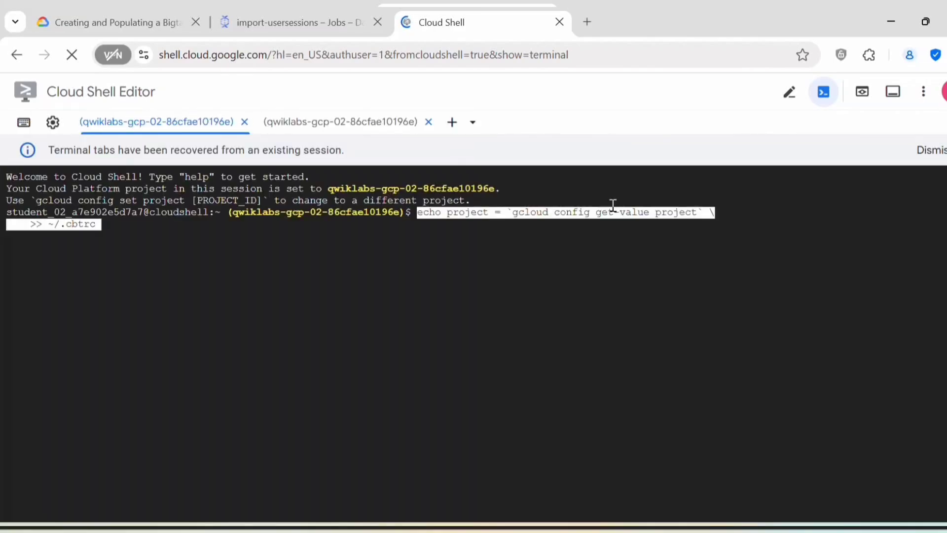
key("Return")
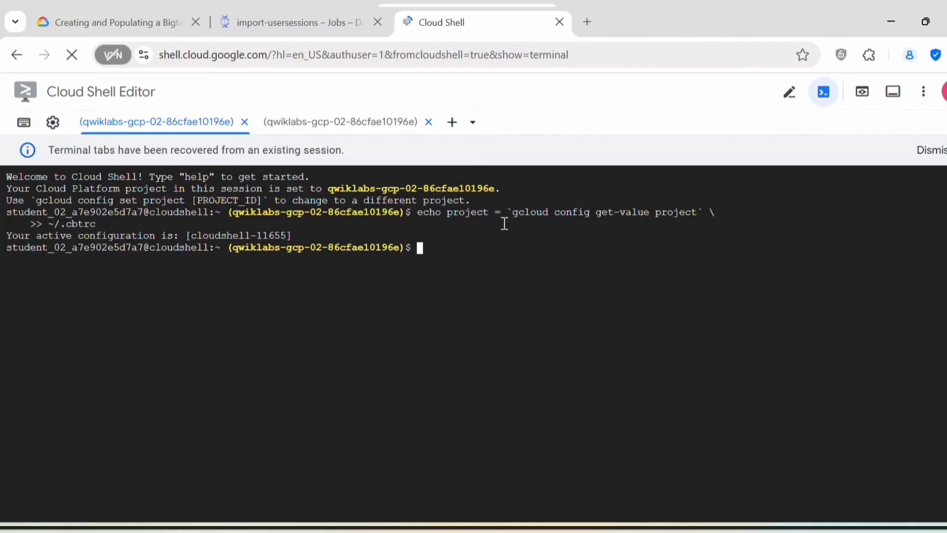
Step: Copy the lab command that appends "instance = personalized-sales" to ~/.cbtrc and run it in Cloud Shell
left_click(113, 22)
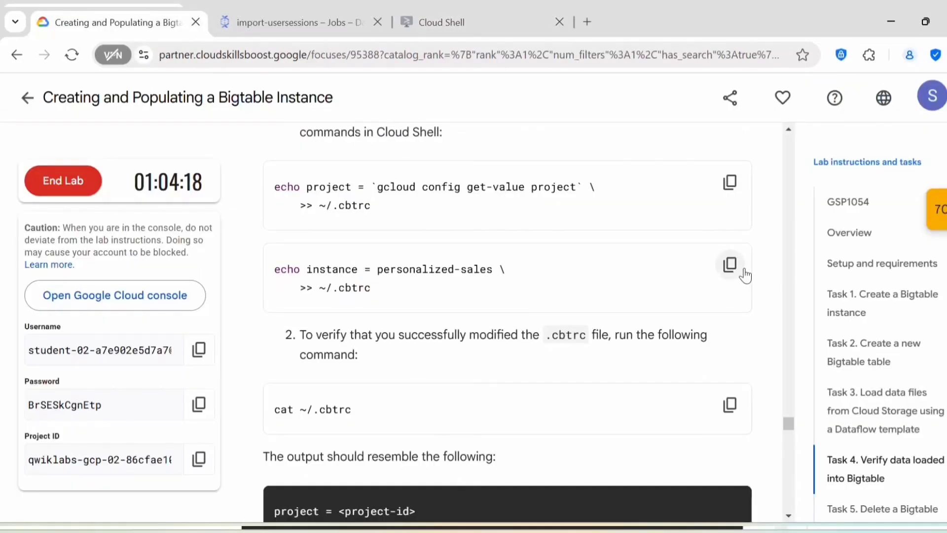
left_click(730, 265)
left_click_drag(494, 272, 383, 272)
left_click(518, 292)
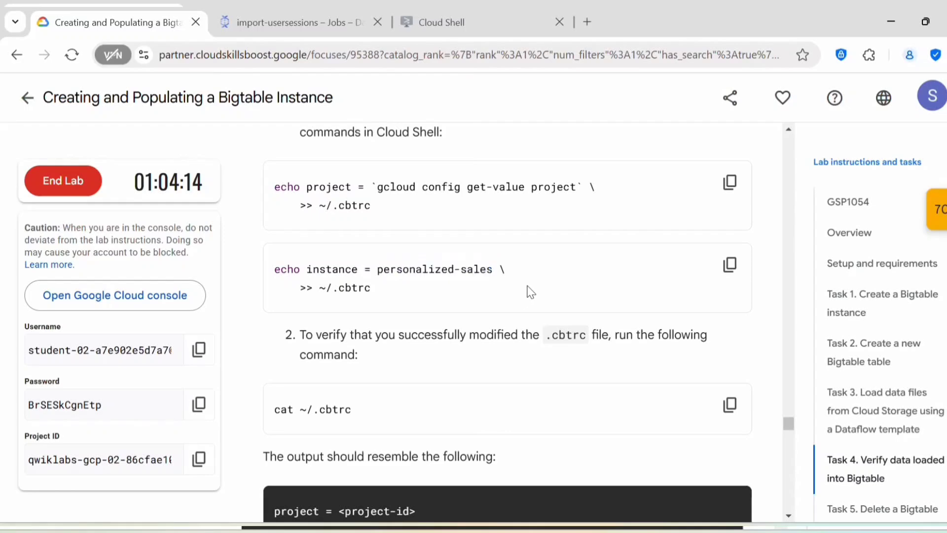
left_click(731, 266)
left_click(417, 20)
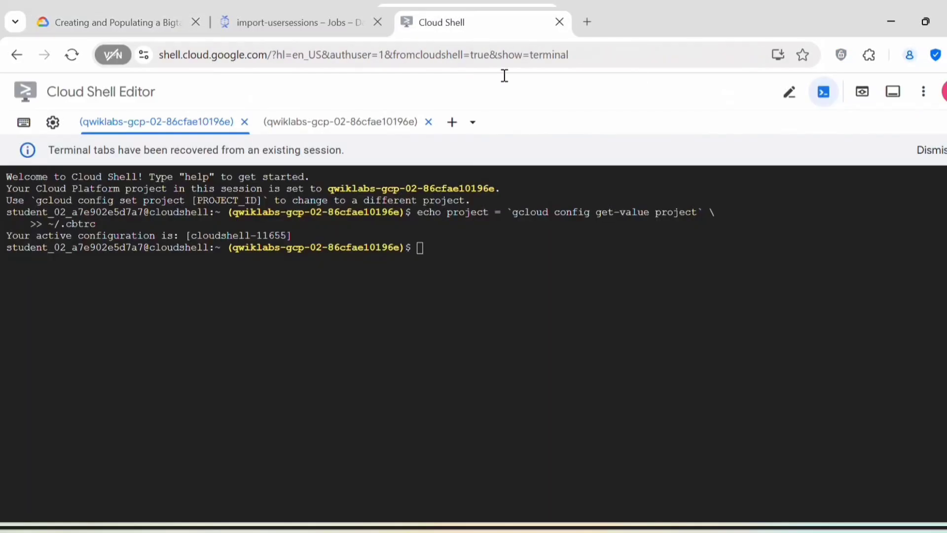
left_click(612, 277)
key("ctrl+v")
key("Return")
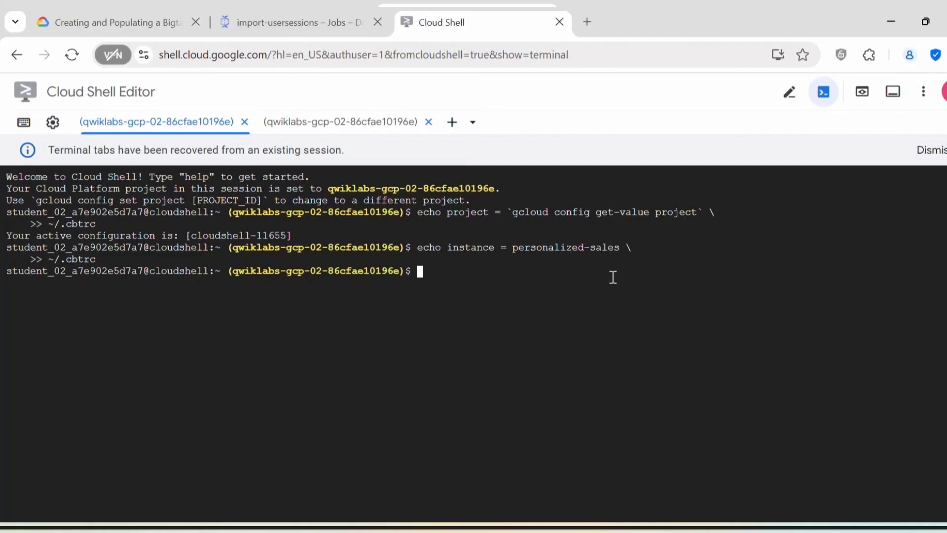
Step: List the home directory with ls -ltr and display the .cbtrc file with cat ~/.cbtrc to check its project and instance entries
type("ls -ltr")
key("Return")
type("cat ~/.cb")
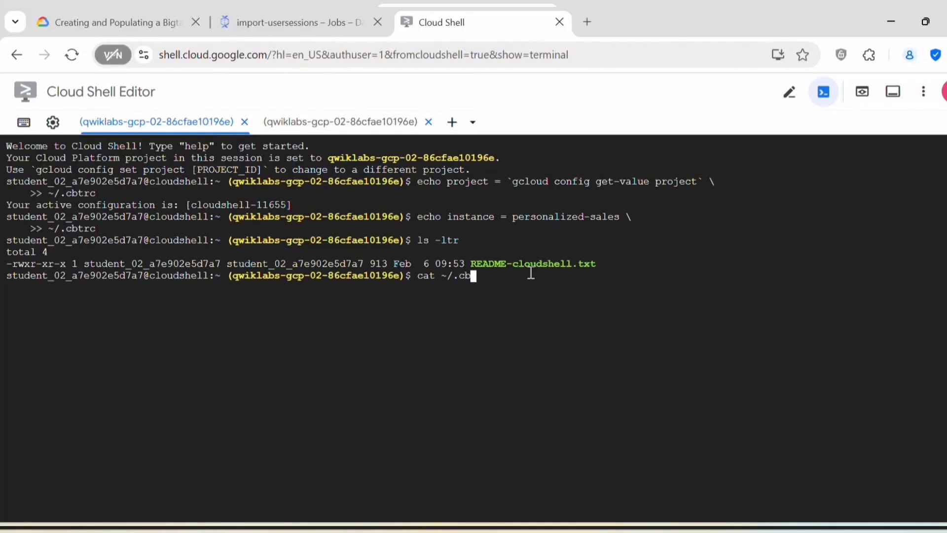
type("trc")
key("Return")
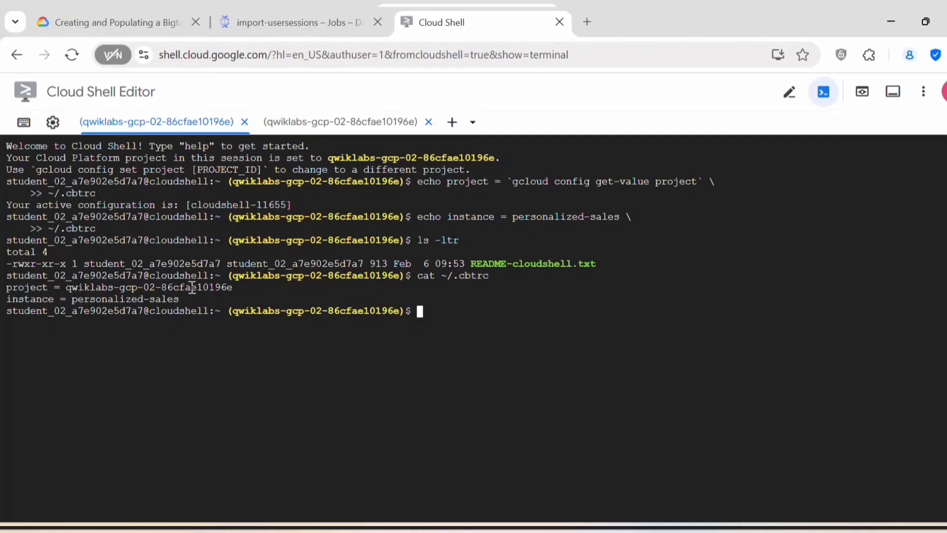
left_click_drag(197, 300, 7, 290)
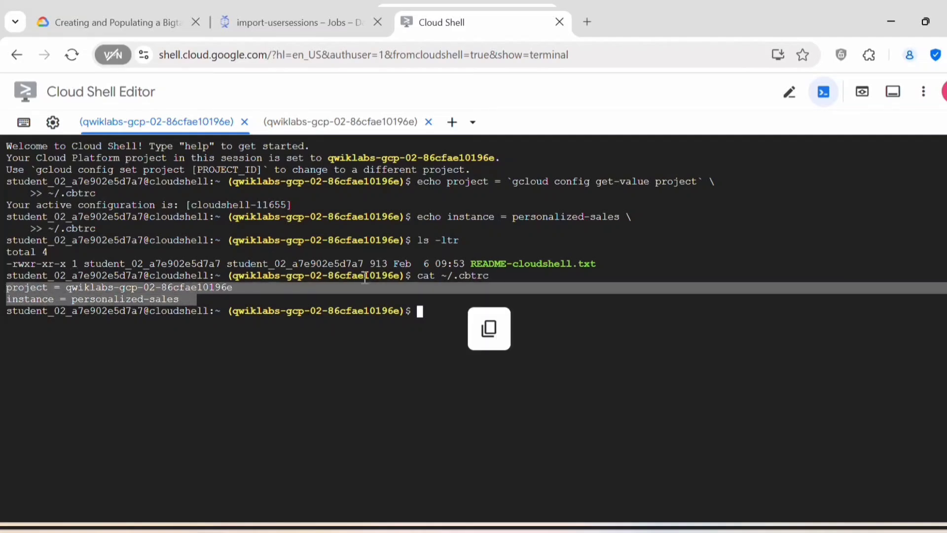
left_click(445, 304)
Step: Go through the lab's "Query data in the table" section and copy the command that reads the first ten rows of UserSessions
left_click(167, 18)
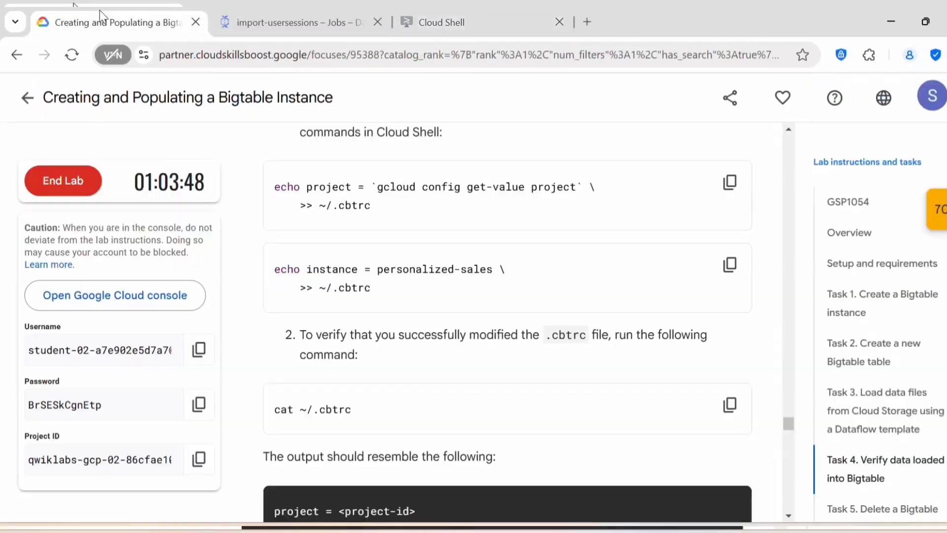
scroll(555, 295, "down", 3)
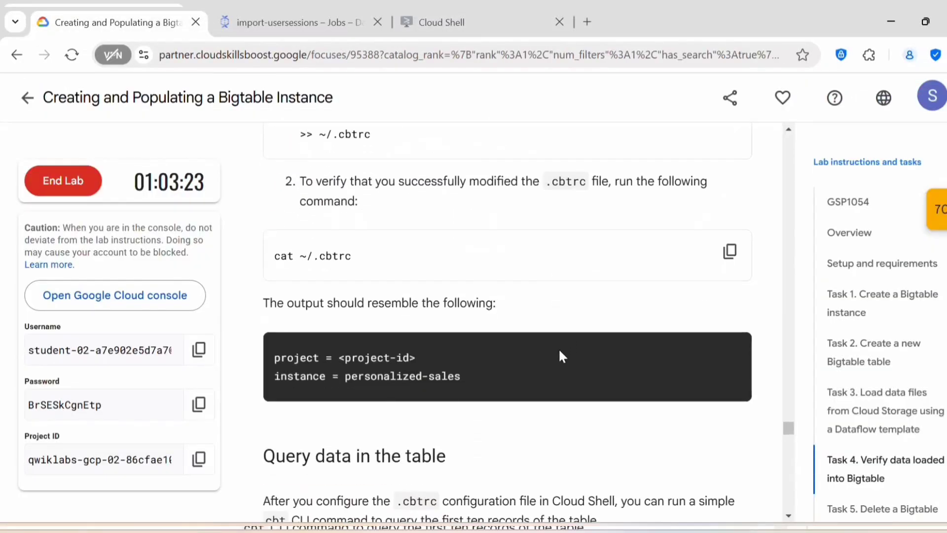
scroll(408, 331, "down", 5)
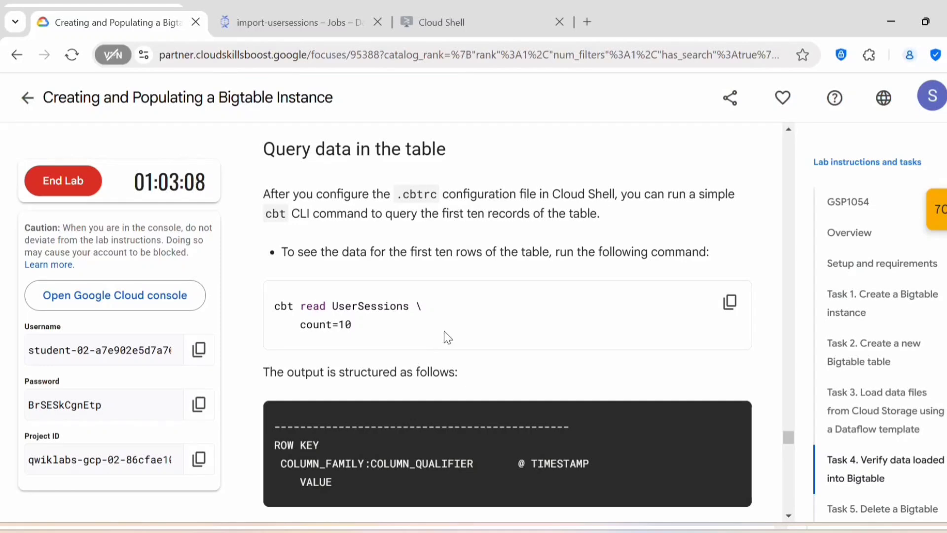
scroll(434, 321, "down", 1)
left_click_drag(273, 232, 299, 248)
double_click(321, 233)
left_click(633, 229)
left_click(729, 225)
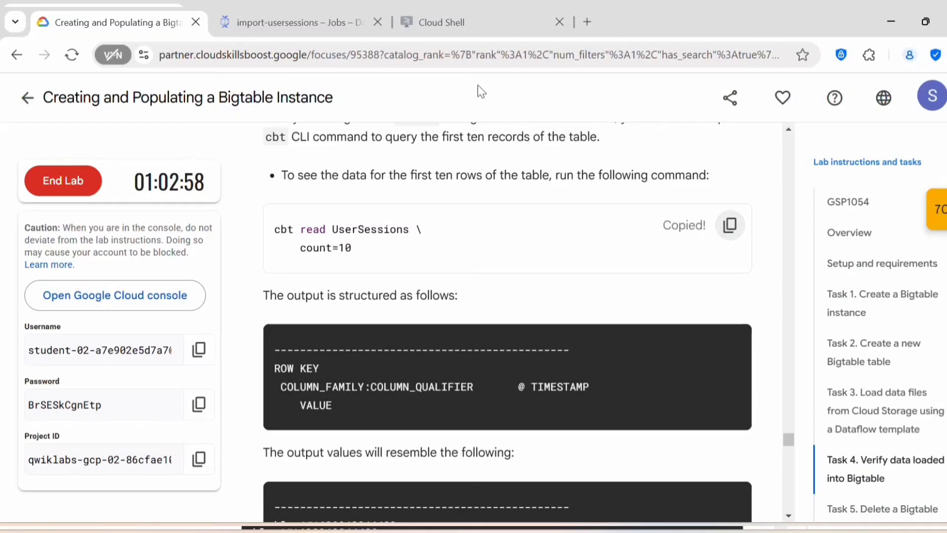
Step: Run cbt read UserSessions count=10 in Cloud Shell and authorize Cloud Shell to use the credentials
left_click(434, 21)
key("ctrl+v")
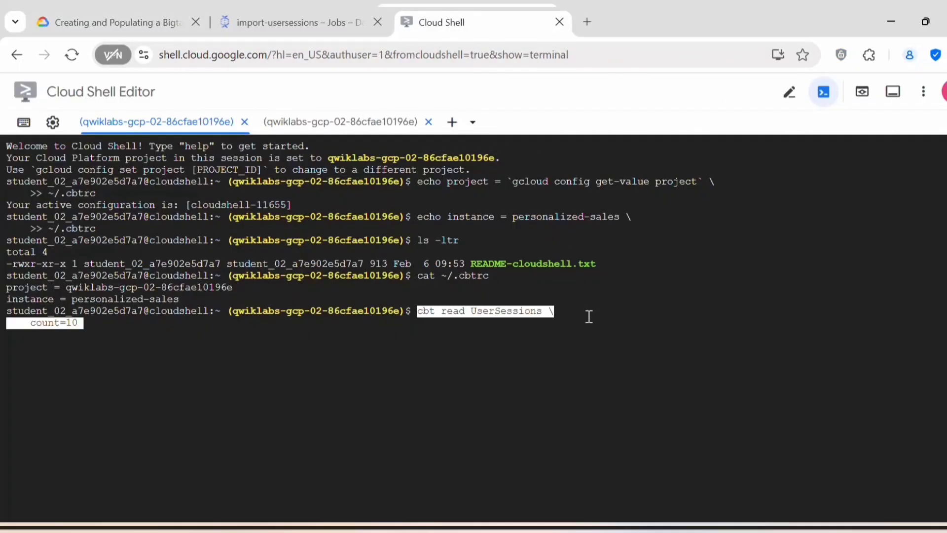
key("Return")
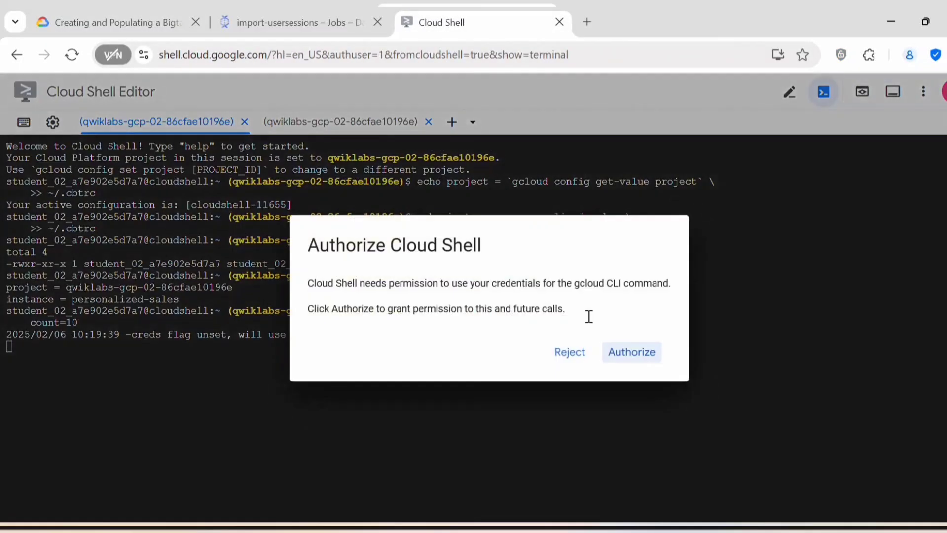
left_click(643, 354)
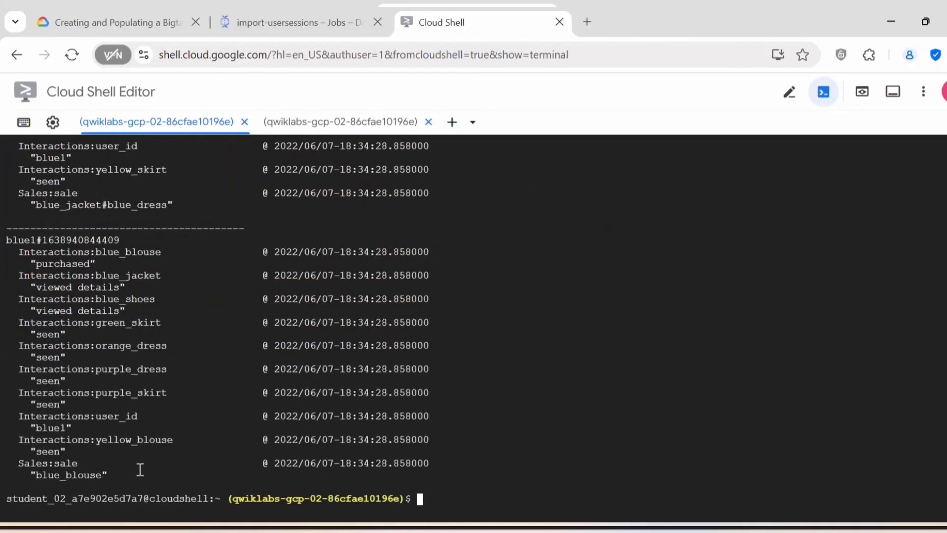
Step: Examine the returned UserSessions rows in the terminal and compare their structure with the lab's sample output
left_click_drag(140, 469, 12, 174)
scroll(202, 298, "down", 5)
left_click(515, 431)
left_click_drag(428, 467, 27, 275)
left_click(215, 292)
left_click(114, 11)
scroll(516, 338, "down", 5)
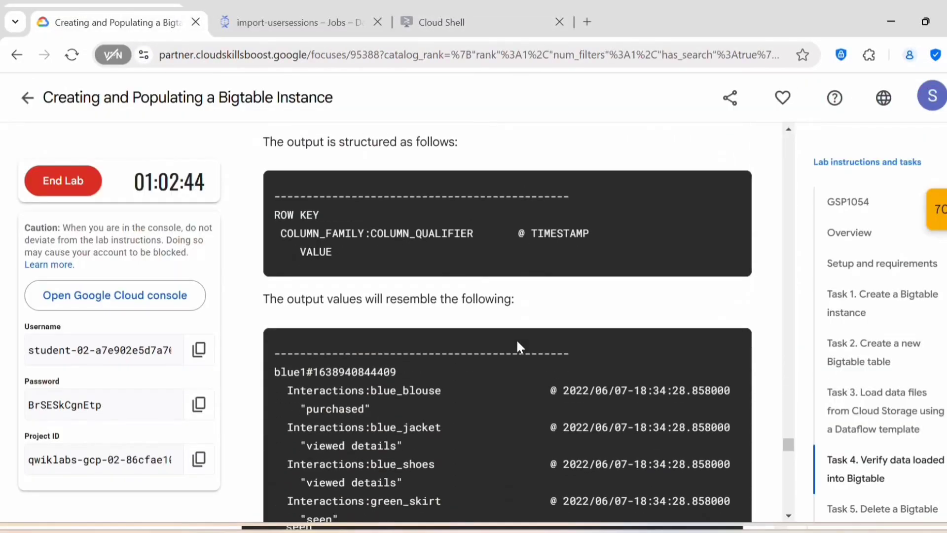
scroll(516, 375, "down", 5)
Step: Switch to the Google Cloud console and open the UserSessions table of the personalized-sales Bigtable instance
key("ctrl+Tab")
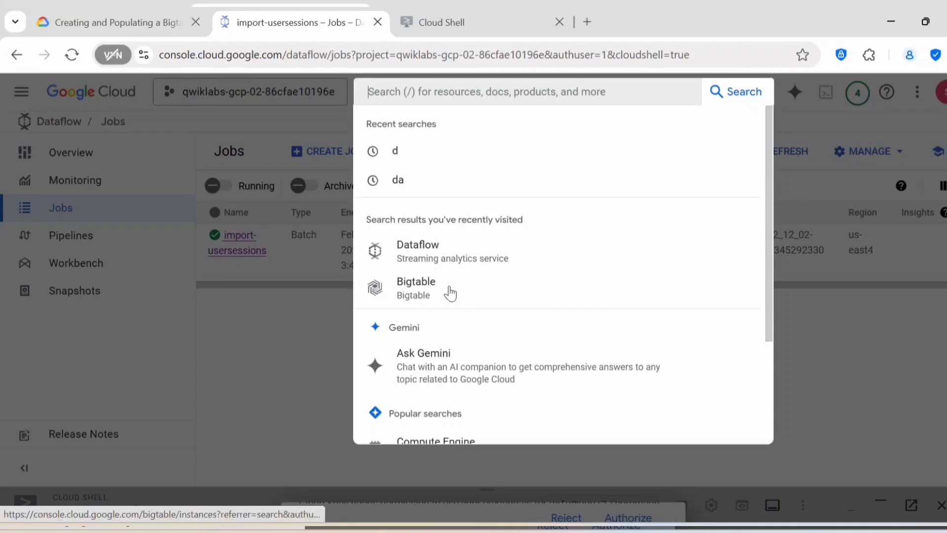
left_click(438, 297)
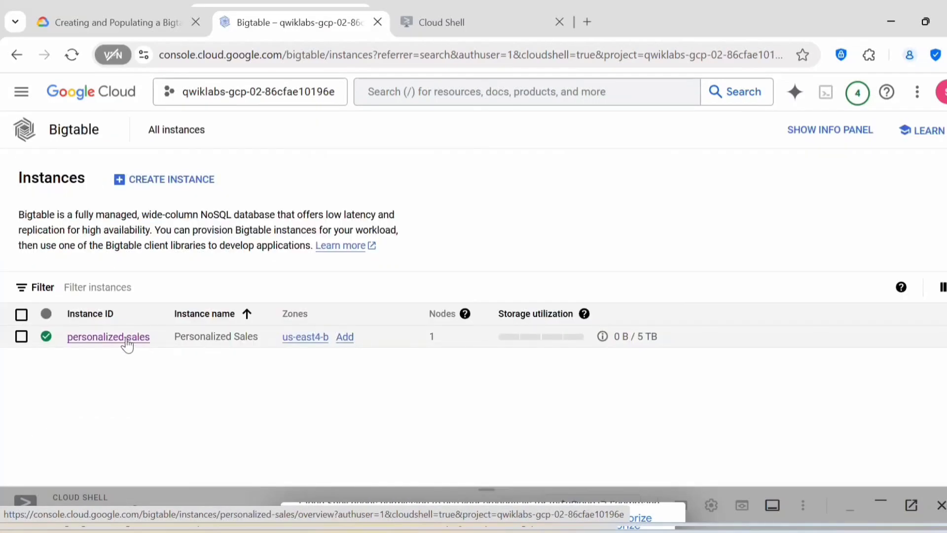
left_click(127, 344)
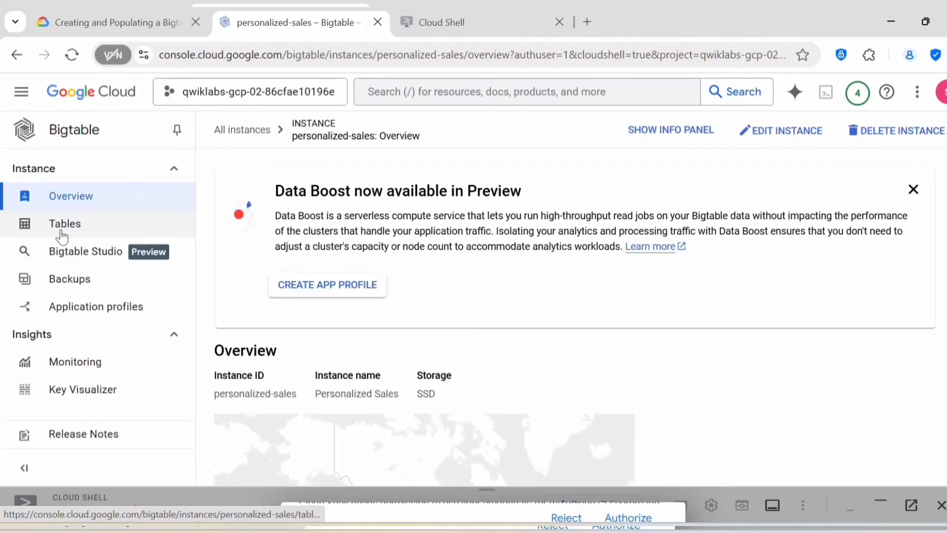
left_click(61, 235)
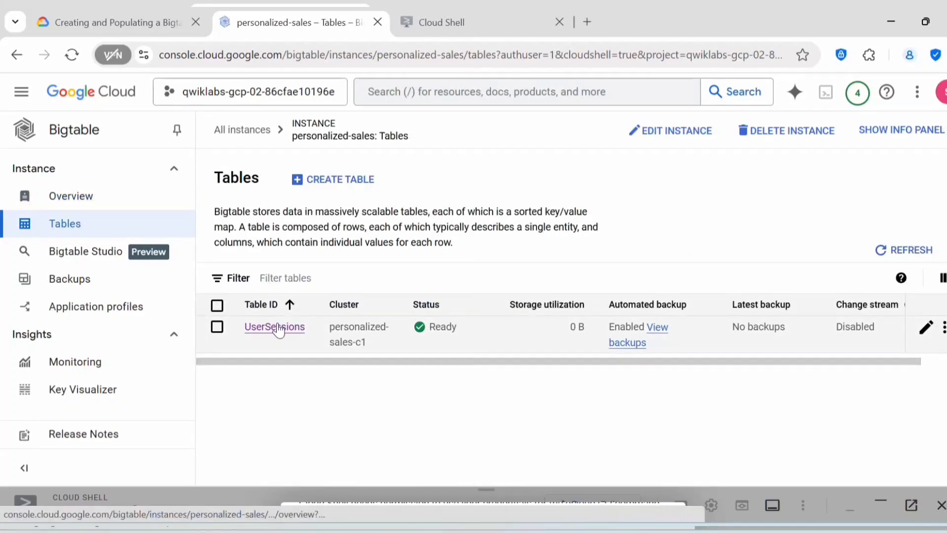
left_click(279, 330)
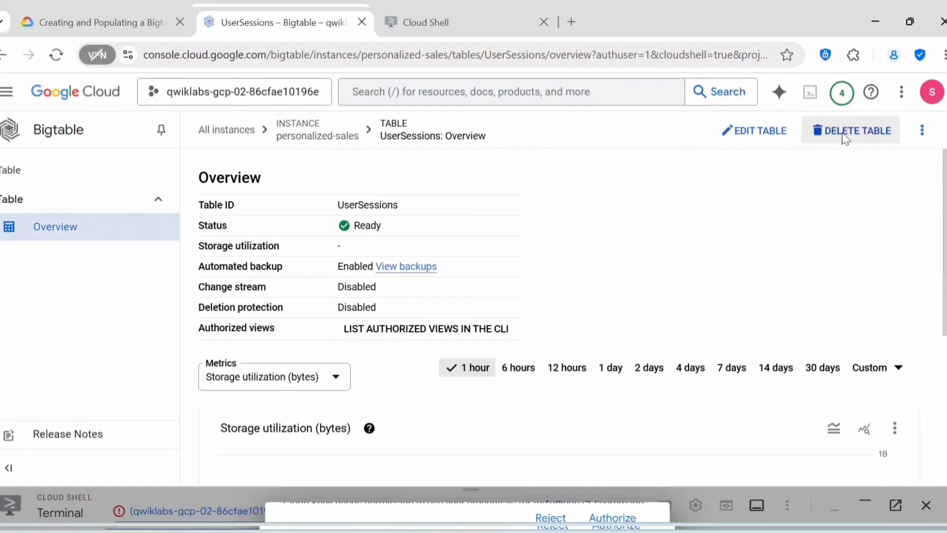
Step: Query the UserSessions table in Bigtable Studio, expand it in the Explorer, and run the sample SELECT query limited to 10 rows
left_click(923, 131)
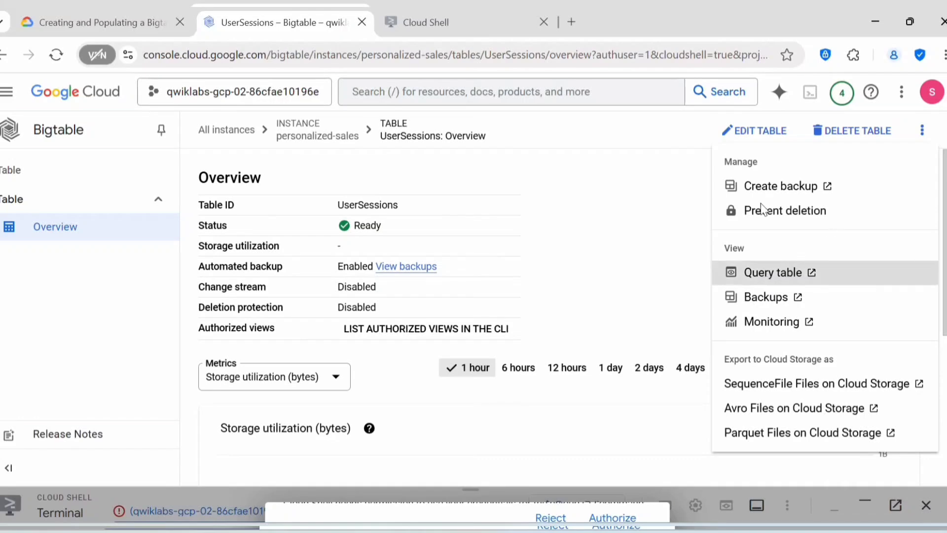
left_click(768, 276)
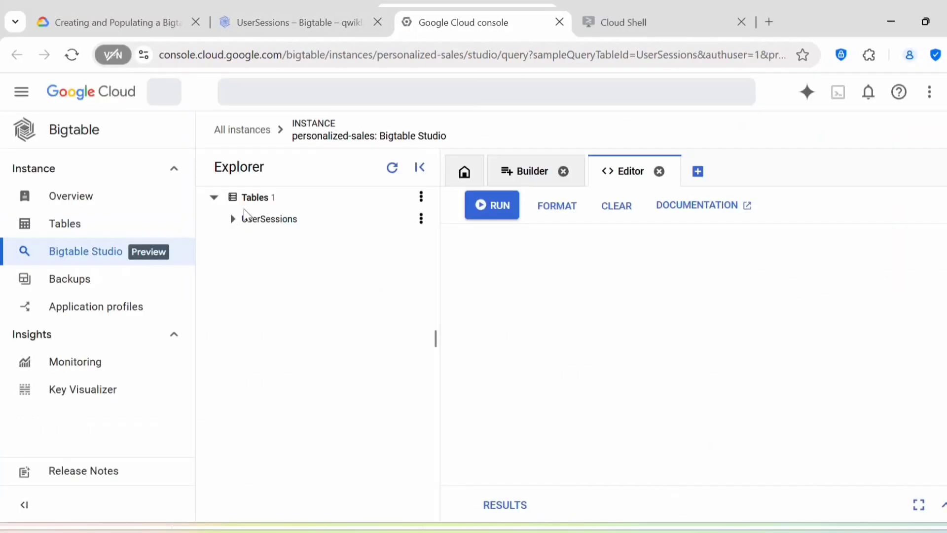
left_click(230, 220)
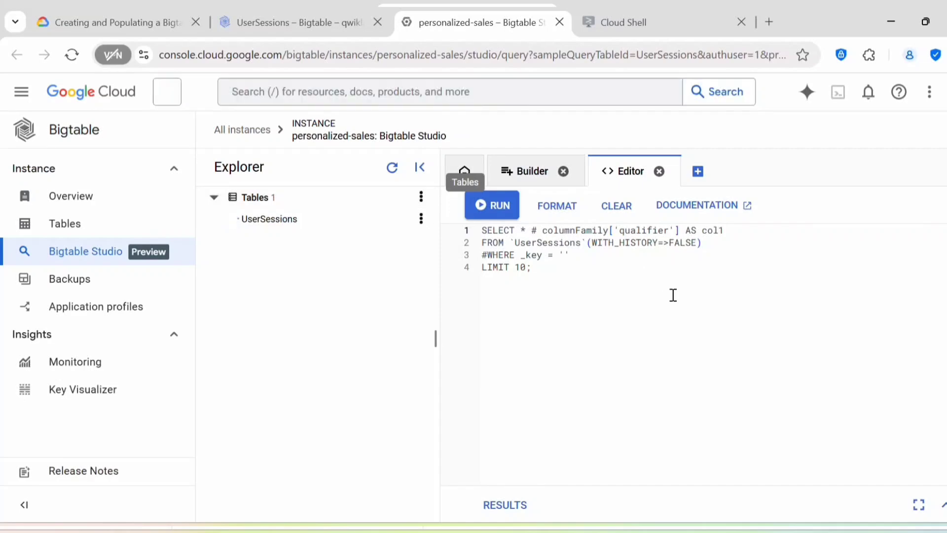
left_click(494, 211)
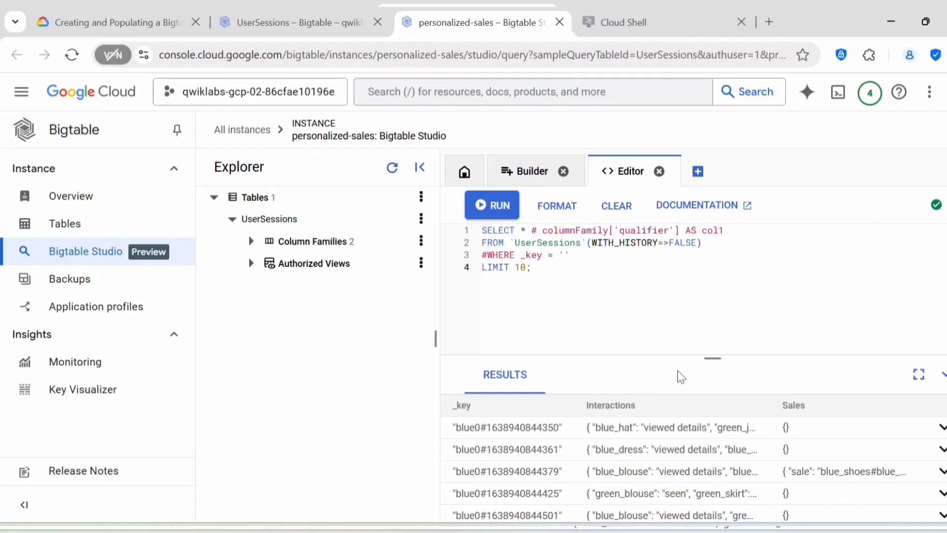
Step: Enlarge the query results, inspect the details of individual rows, and return to the lab instructions
left_click_drag(710, 359, 666, 190)
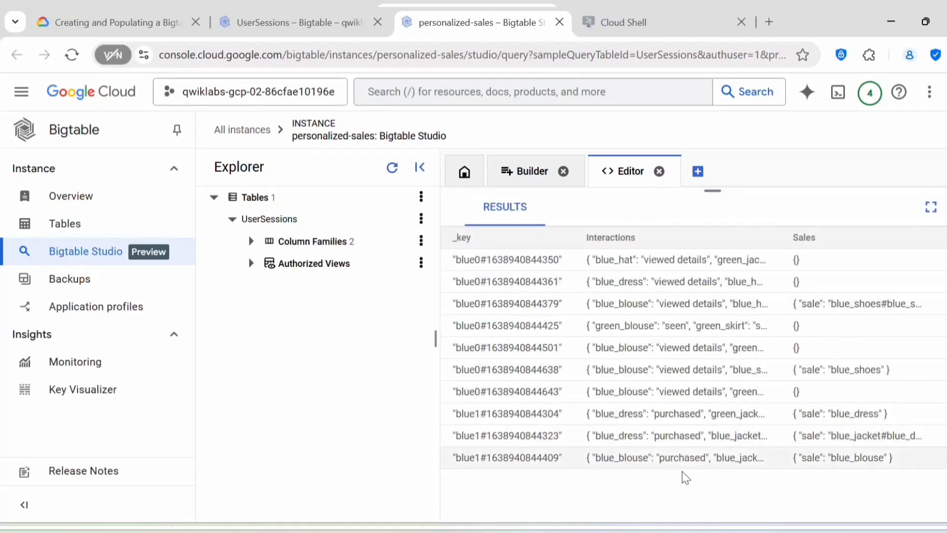
left_click(523, 259)
left_click(498, 287)
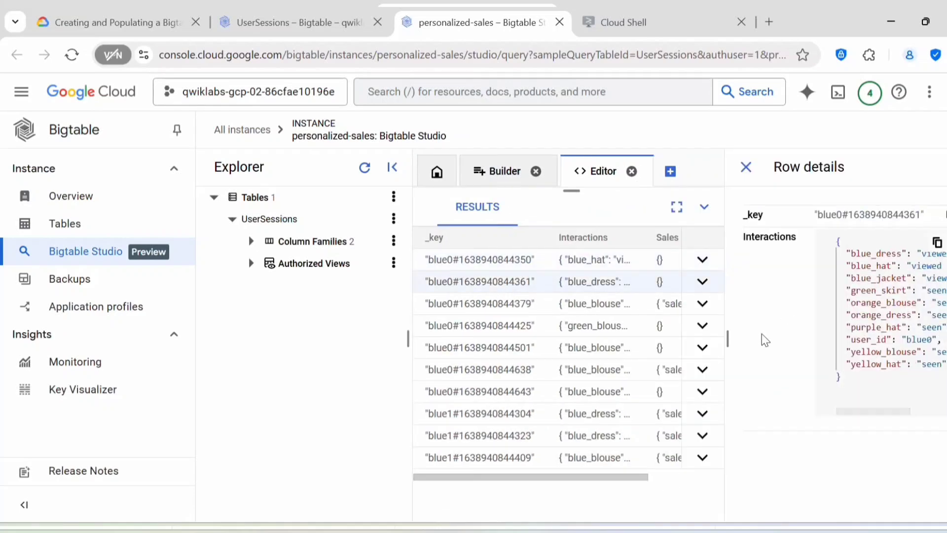
left_click_drag(850, 414, 933, 415)
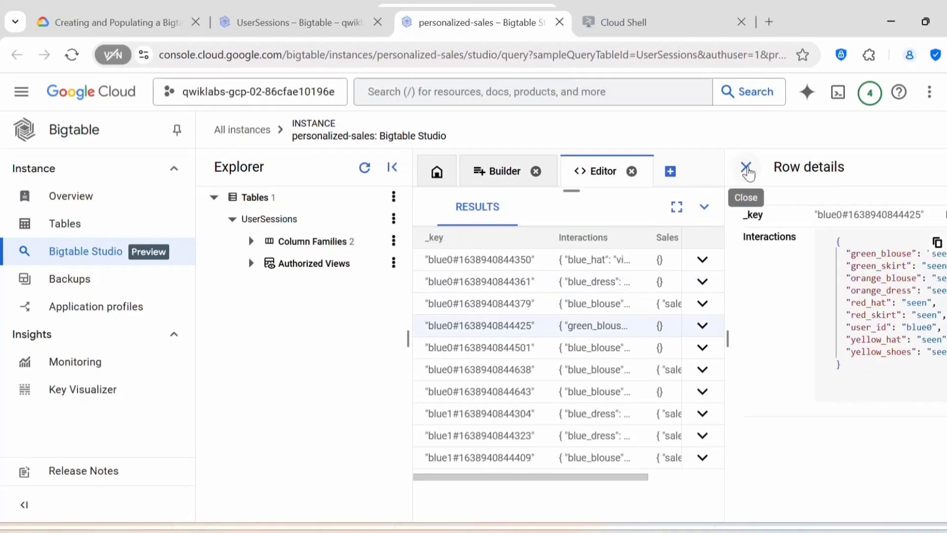
left_click(747, 168)
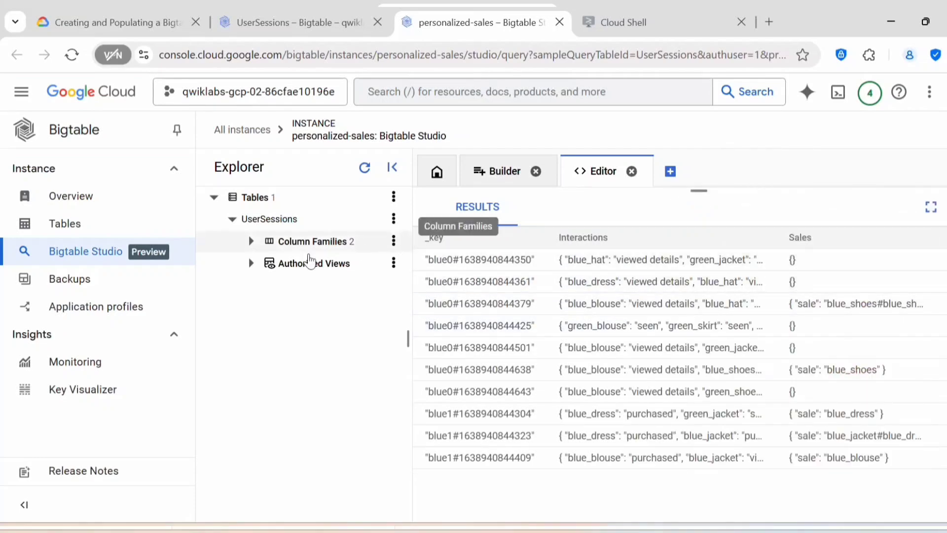
key("ctrl+1")
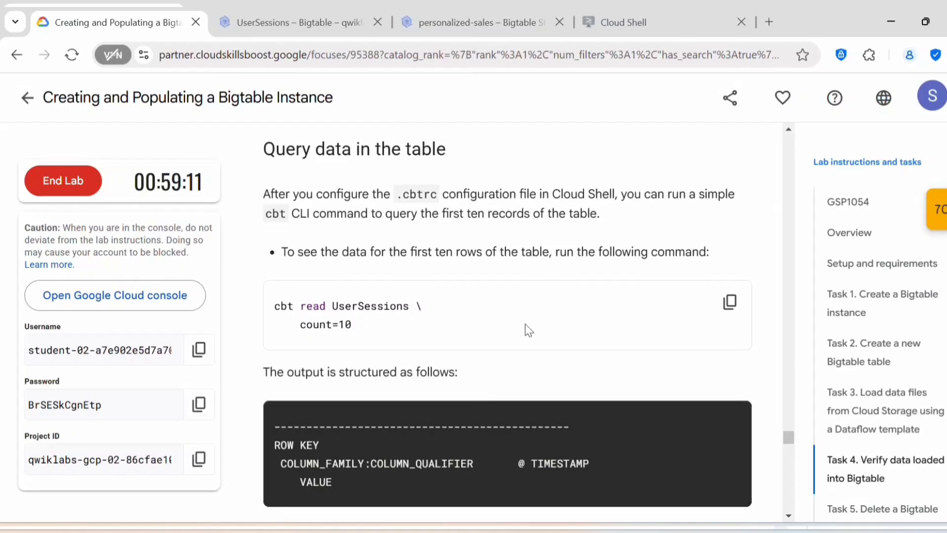
Step: Switch to the Google Cloud console and delete the UserSessions table, confirming the deletion with the table ID UserSessions
scroll(529, 329, "down", 15)
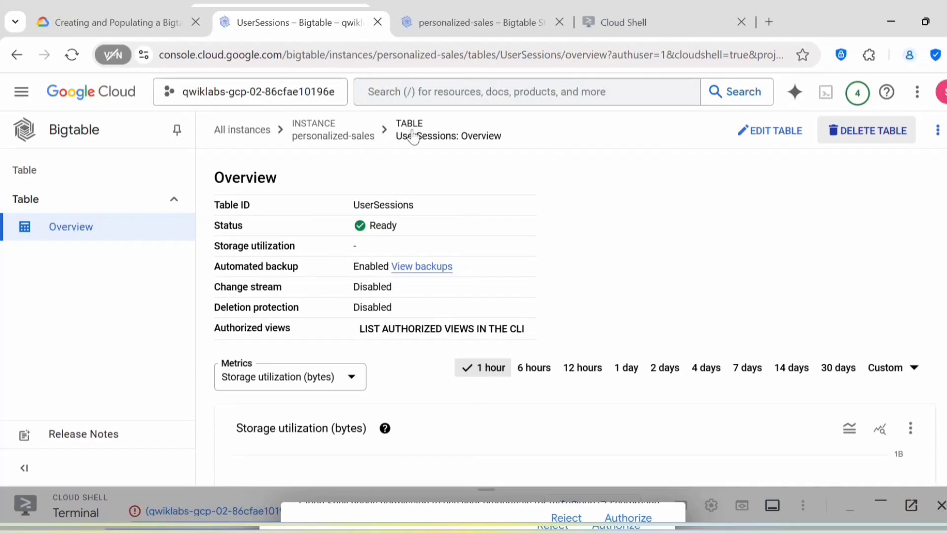
left_click(861, 139)
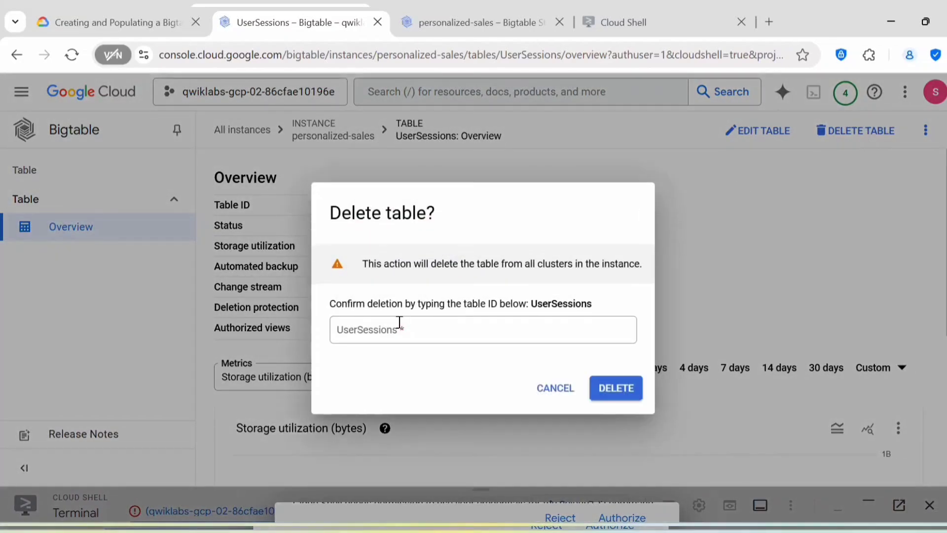
left_click_drag(595, 303, 534, 307)
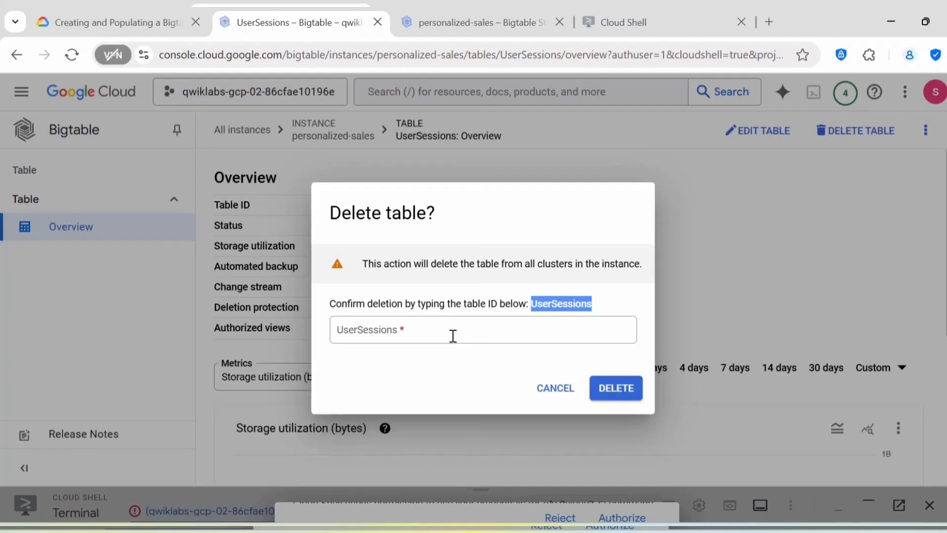
left_click(411, 335)
key("ctrl+v")
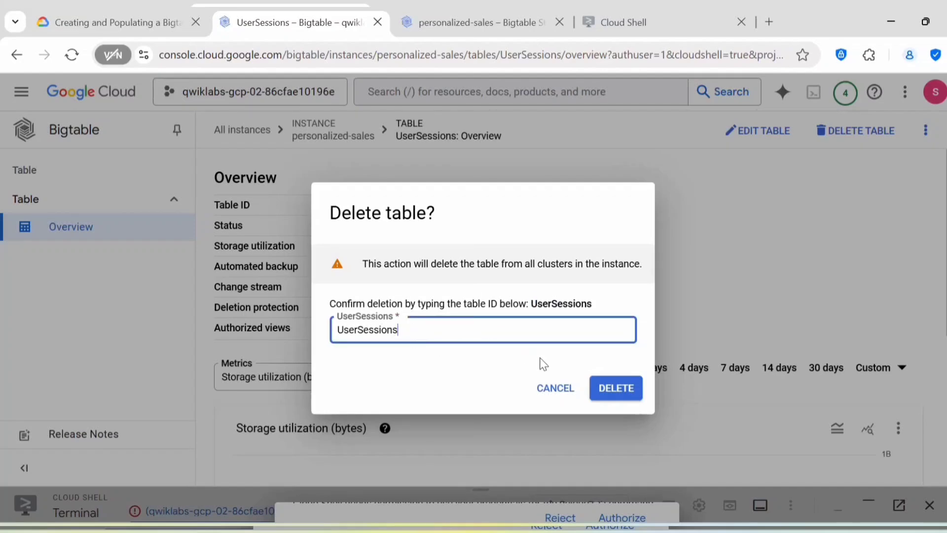
key("Return")
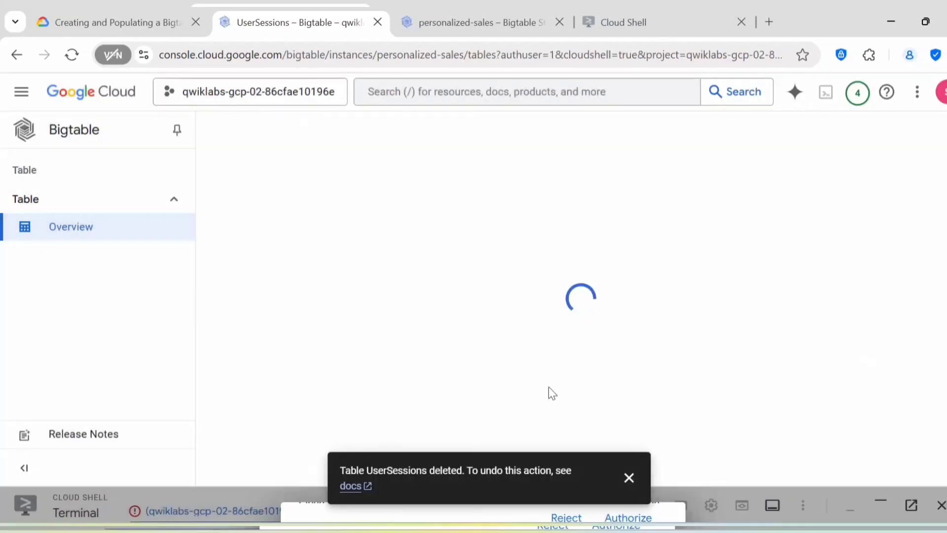
left_click(630, 477)
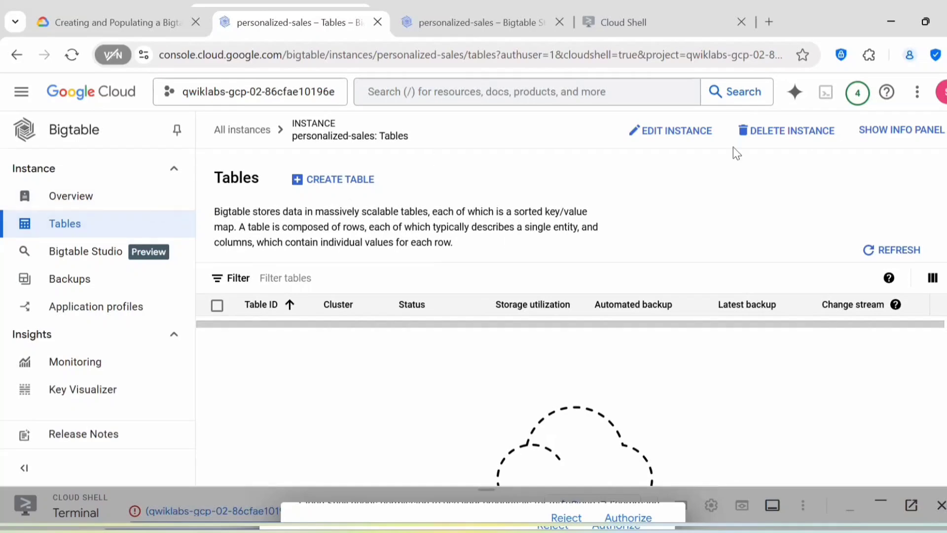
Step: Open the overview of the personalized-sales instance and delete the instance and its cluster, confirming with the instance ID personalized-sales
left_click(244, 131)
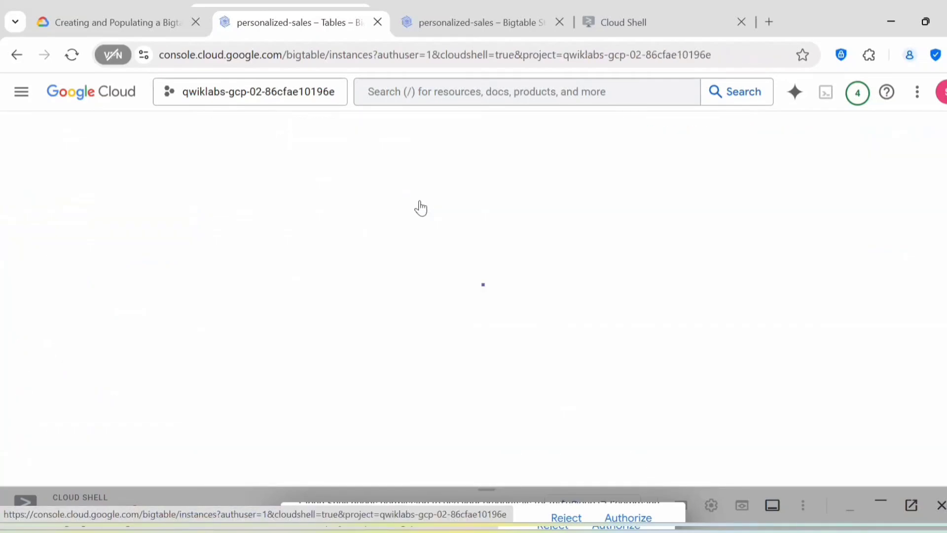
left_click(83, 338)
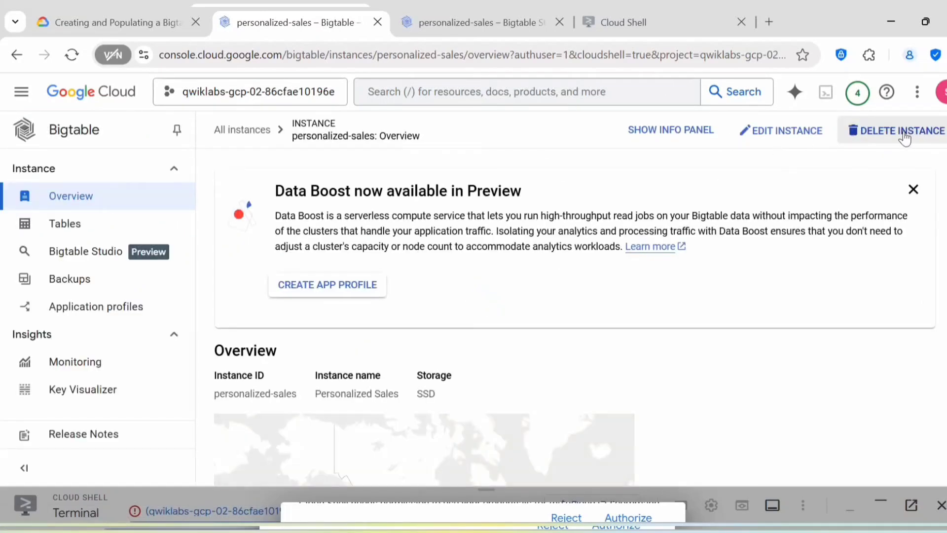
left_click(904, 138)
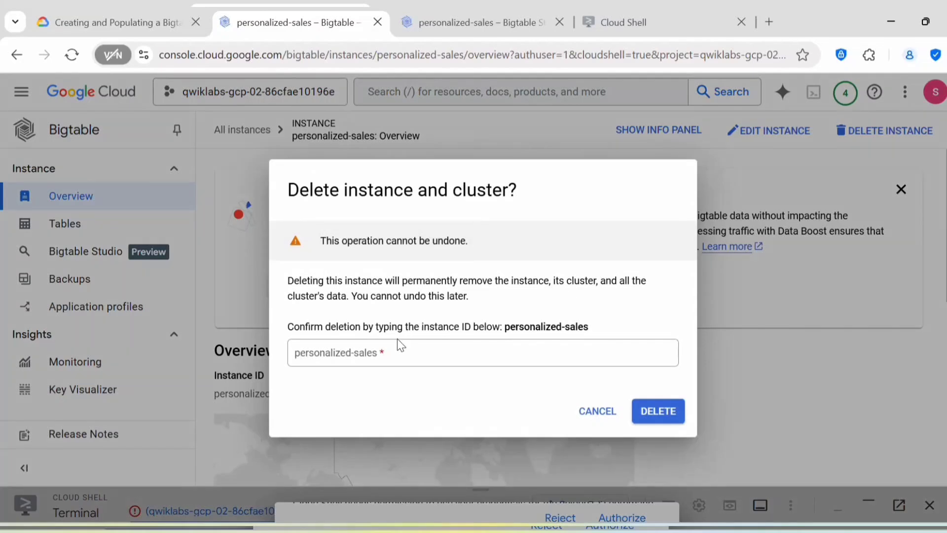
left_click_drag(593, 335, 508, 331)
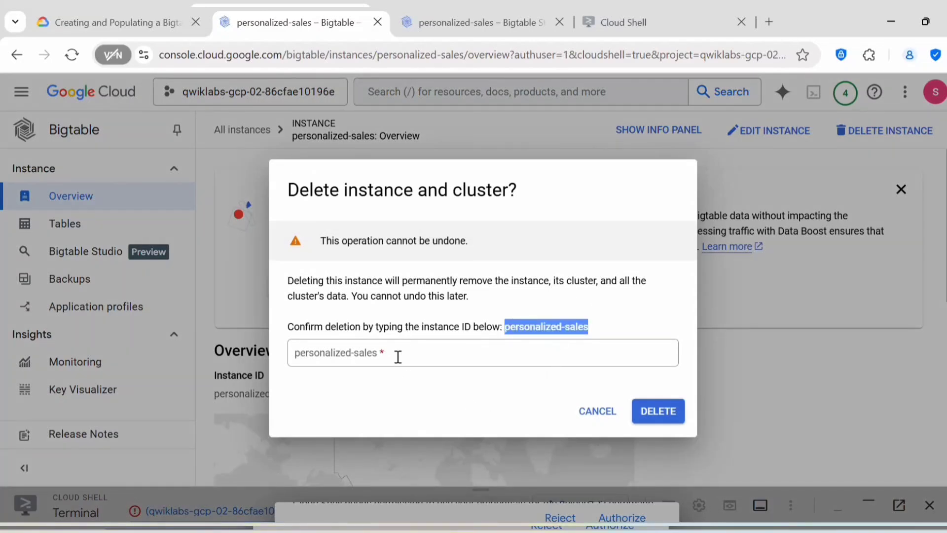
left_click(398, 357)
key("ctrl+v")
left_click(661, 414)
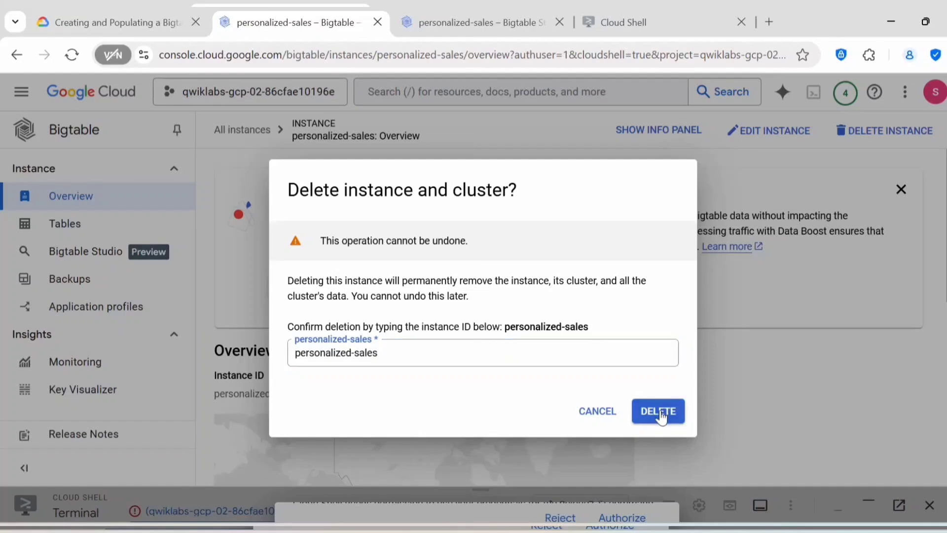
left_click(661, 414)
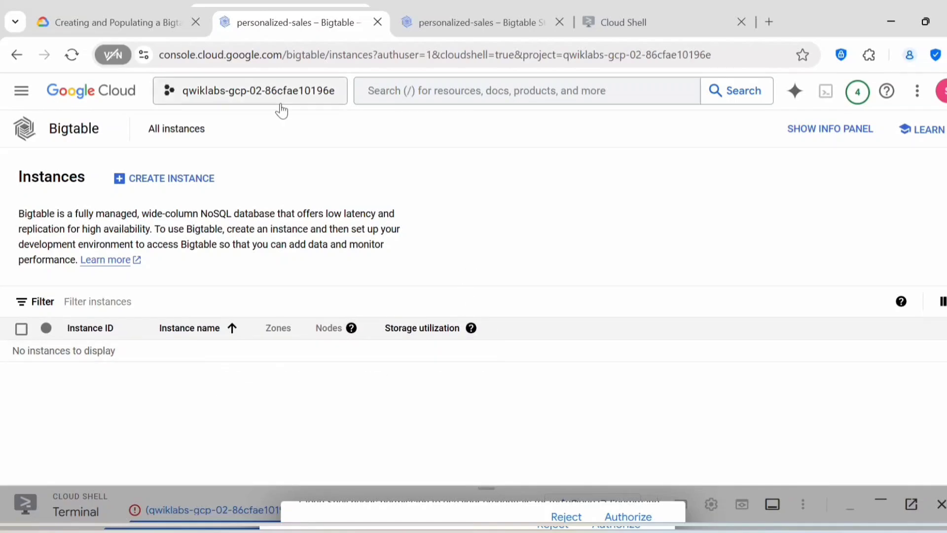
Step: Return to the lab instructions and check progress on the "Delete a Bigtable table and instance" objective in Task 5
left_click(116, 22)
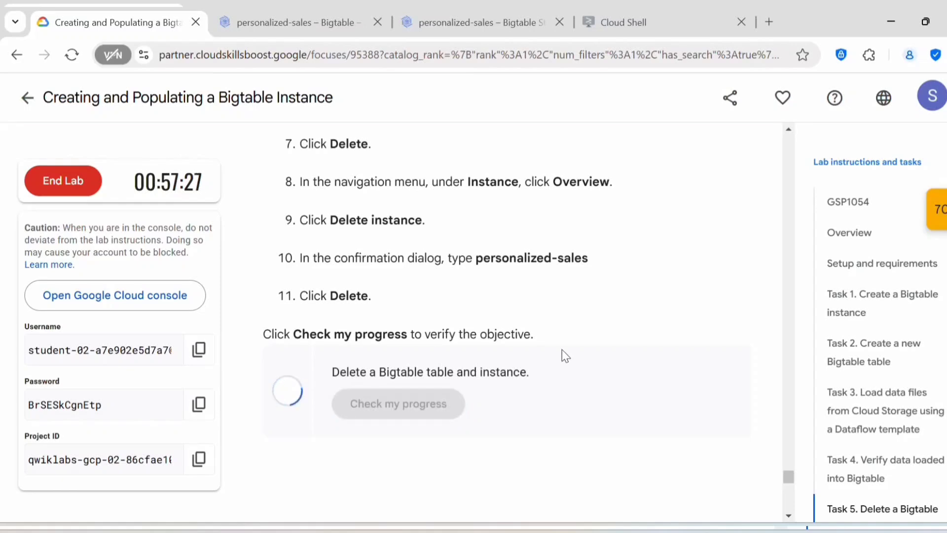
scroll(561, 349, "down", 2)
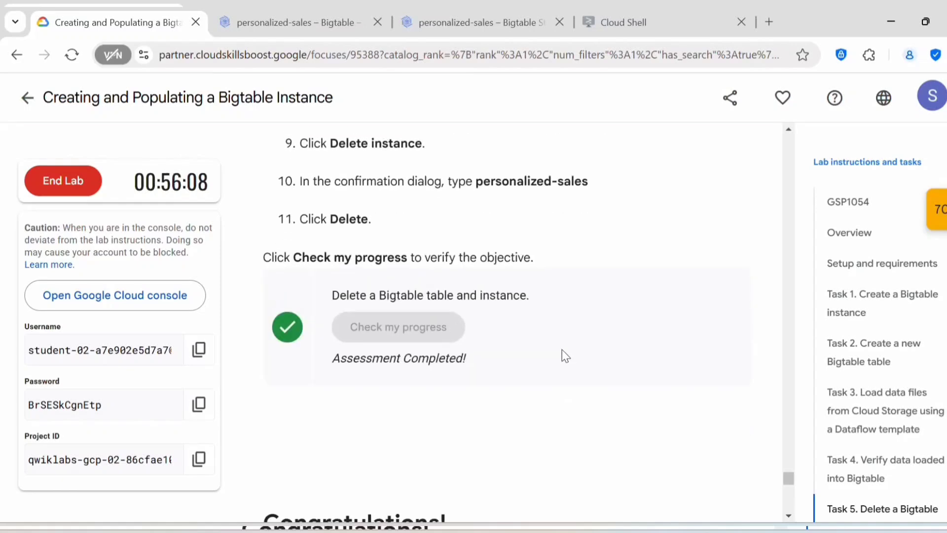
scroll(561, 349, "down", 5)
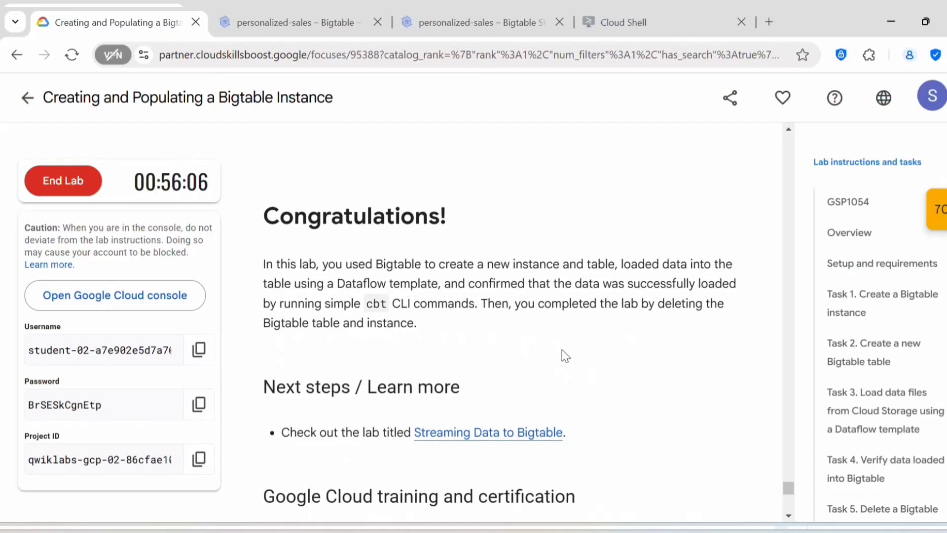
scroll(561, 349, "up", 5)
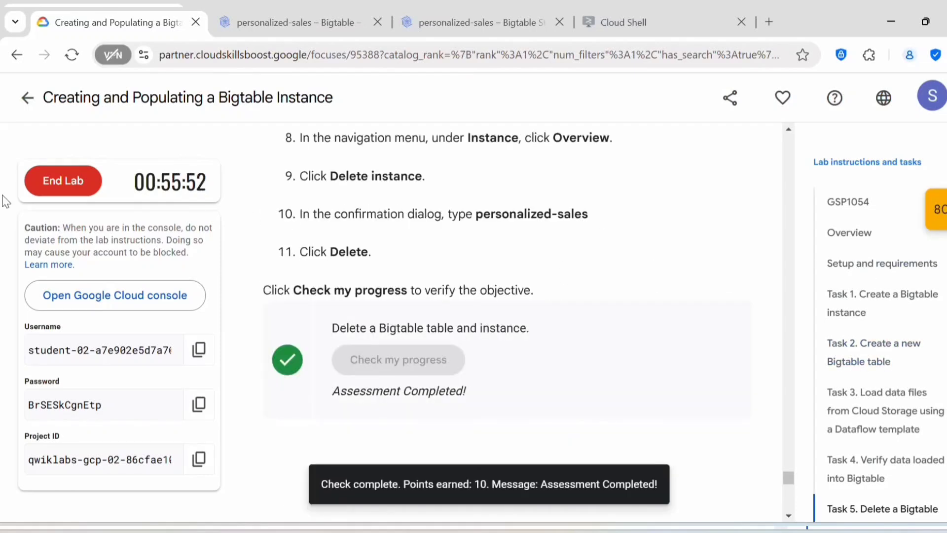
Step: End the "Creating and Populating a Bigtable Instance" lab and confirm ending it
left_click(60, 180)
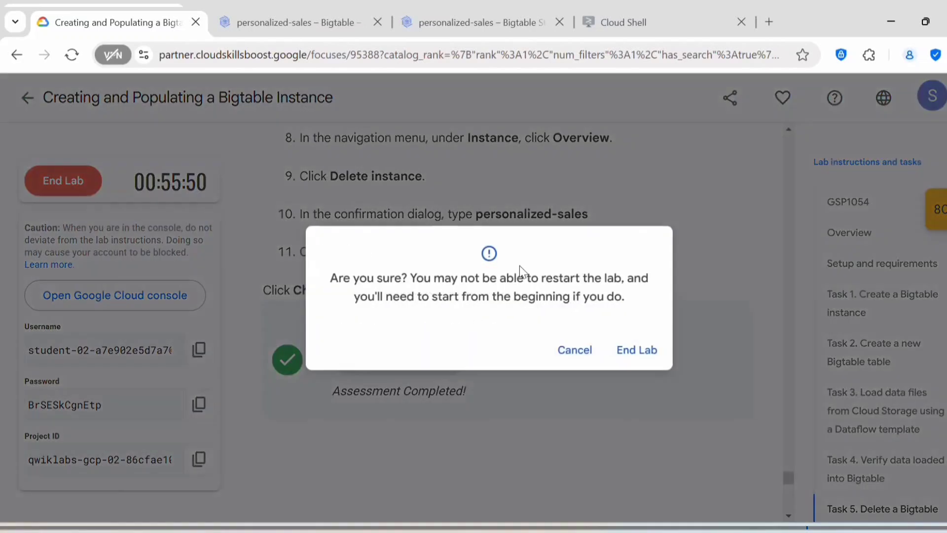
left_click(639, 351)
left_click(569, 374)
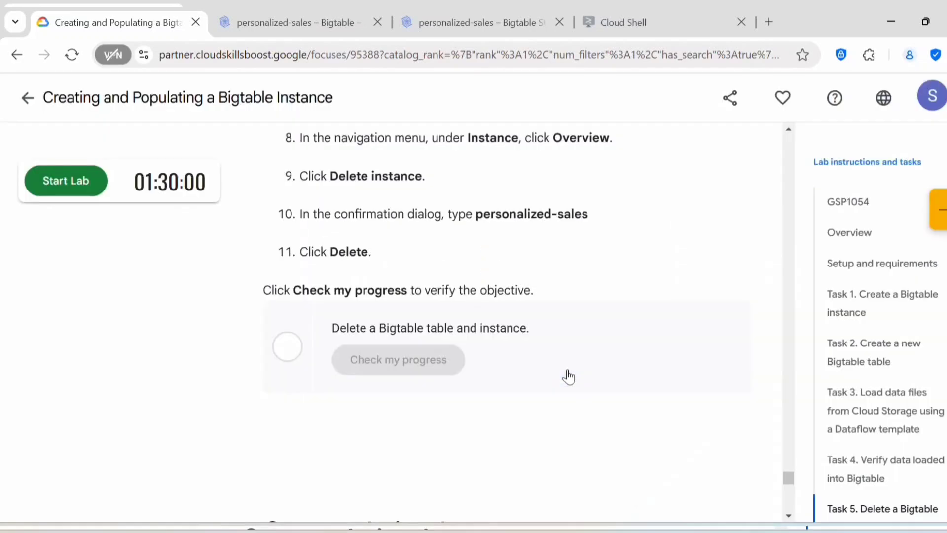